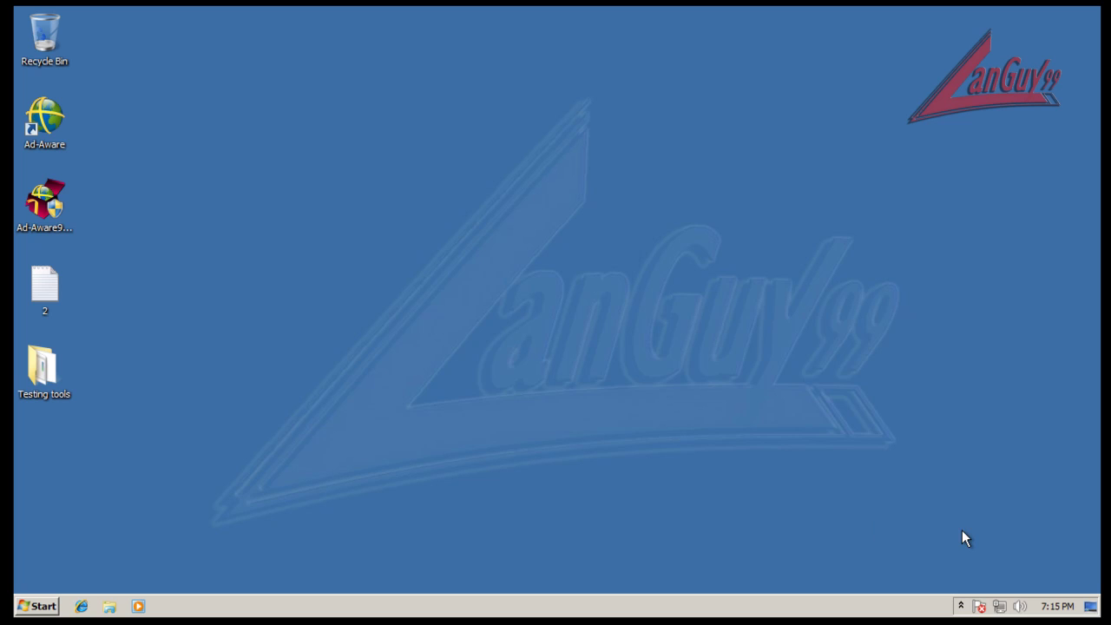
Open Ad-Aware, show the details of its Ad-Watch Live! real-time protection and switch to Advanced Mode
left_click(961, 606)
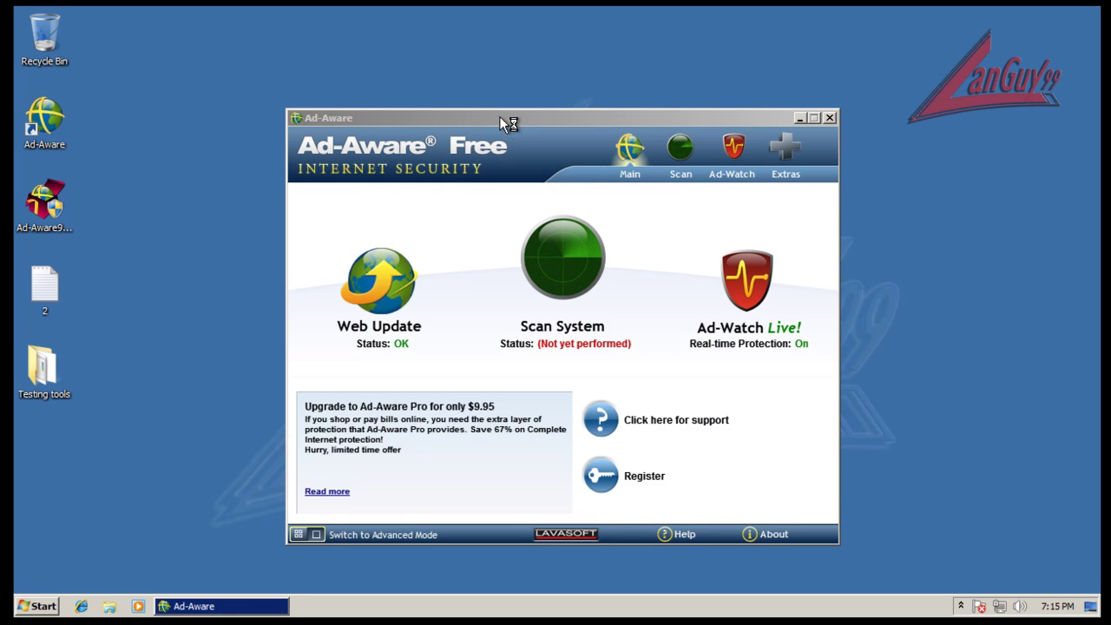
left_click_drag(501, 118, 483, 103)
left_click(731, 280)
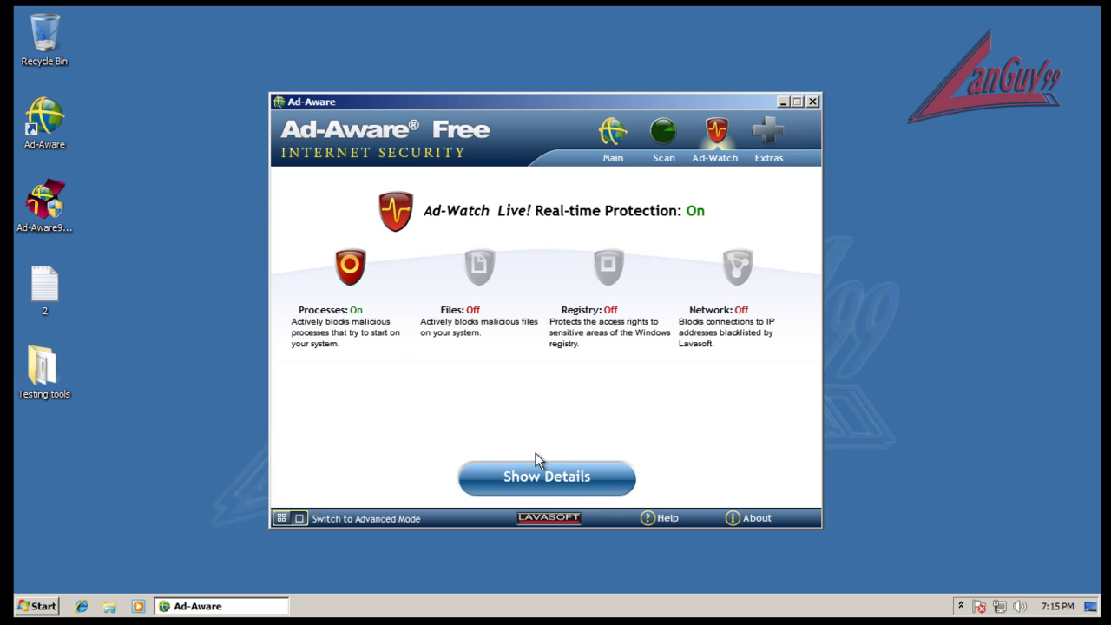
left_click(545, 477)
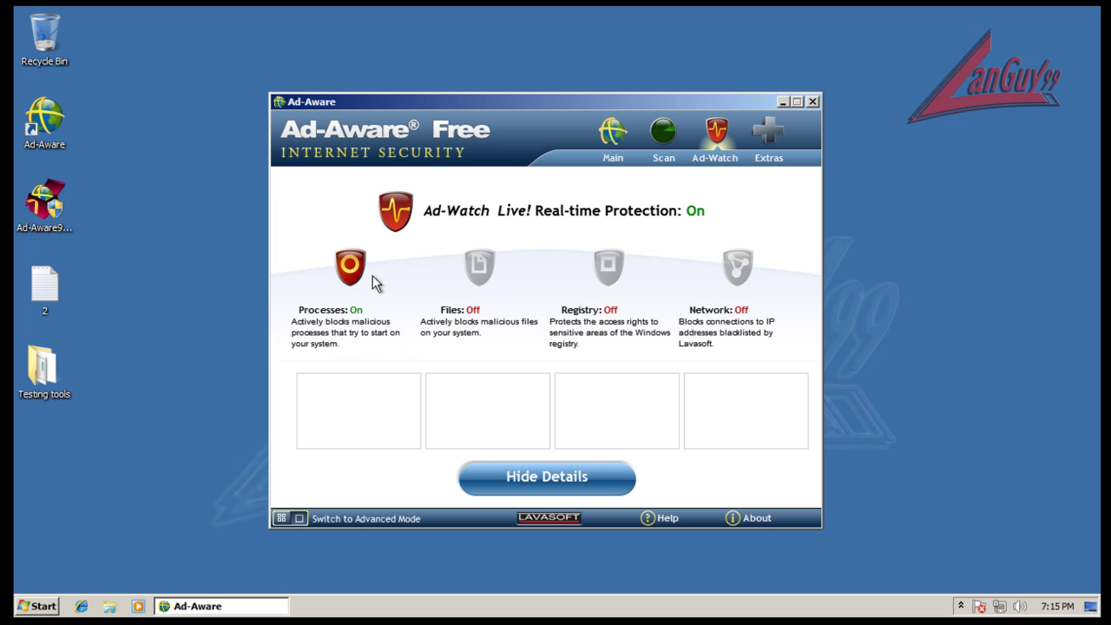
left_click(286, 520)
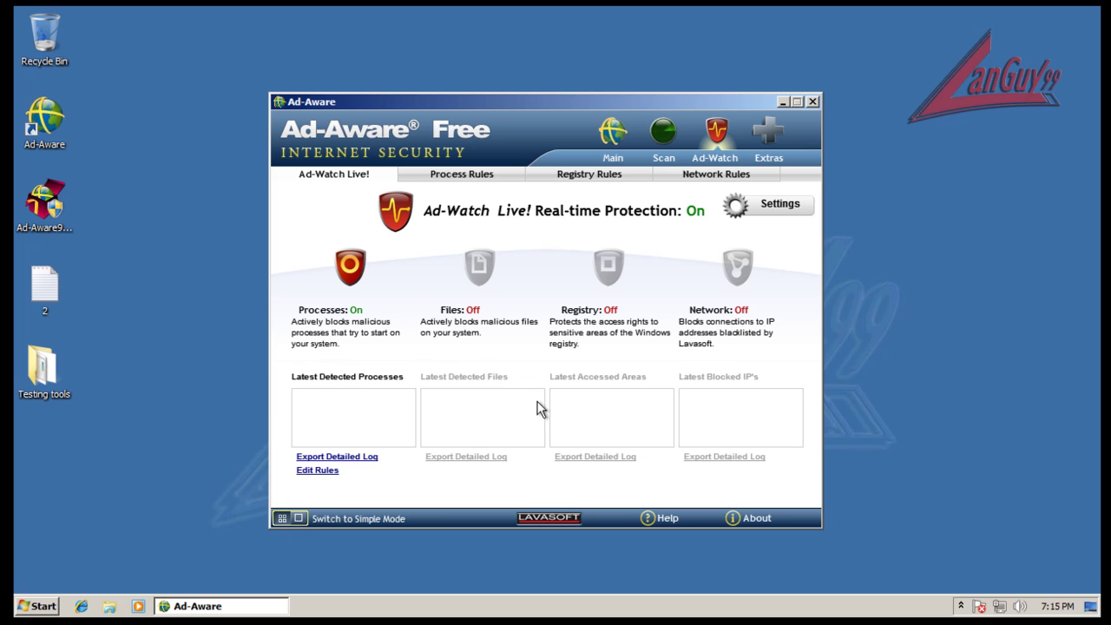
Review the Ad-Watch Live!, Profile Scans and Updates settings, cancel the settings dialog and close Ad-Aware
left_click(796, 207)
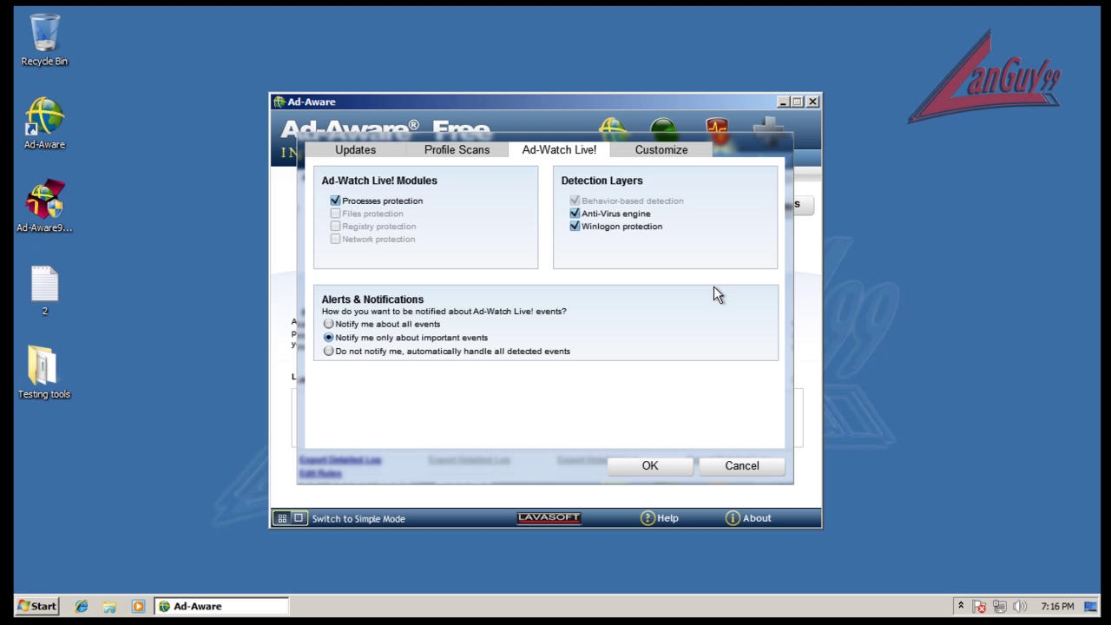
left_click(451, 152)
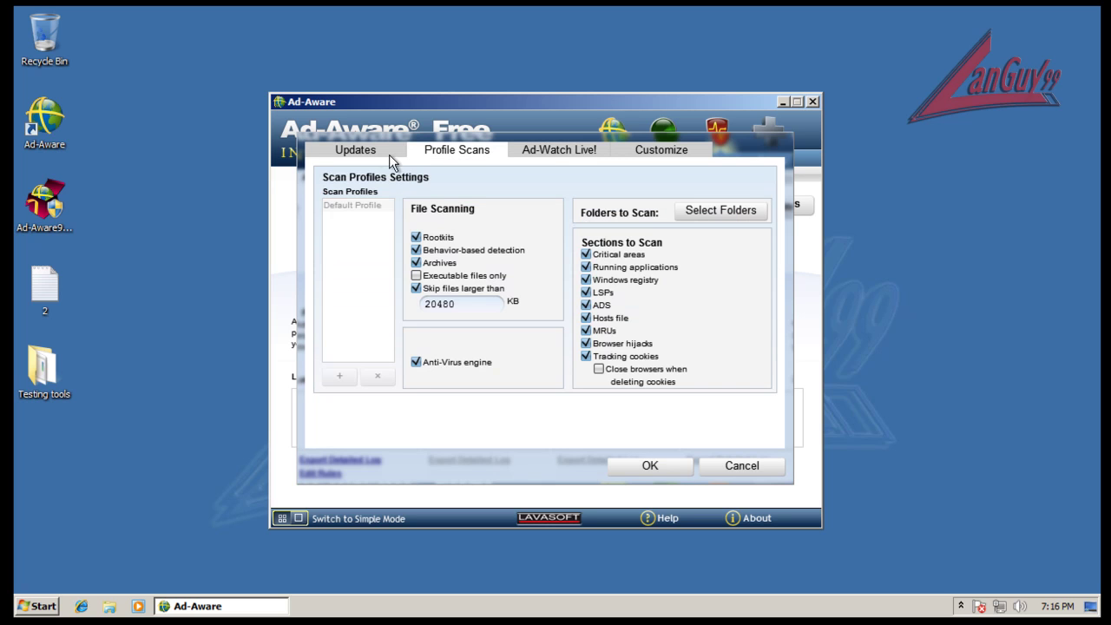
left_click(379, 153)
left_click(441, 153)
left_click(743, 466)
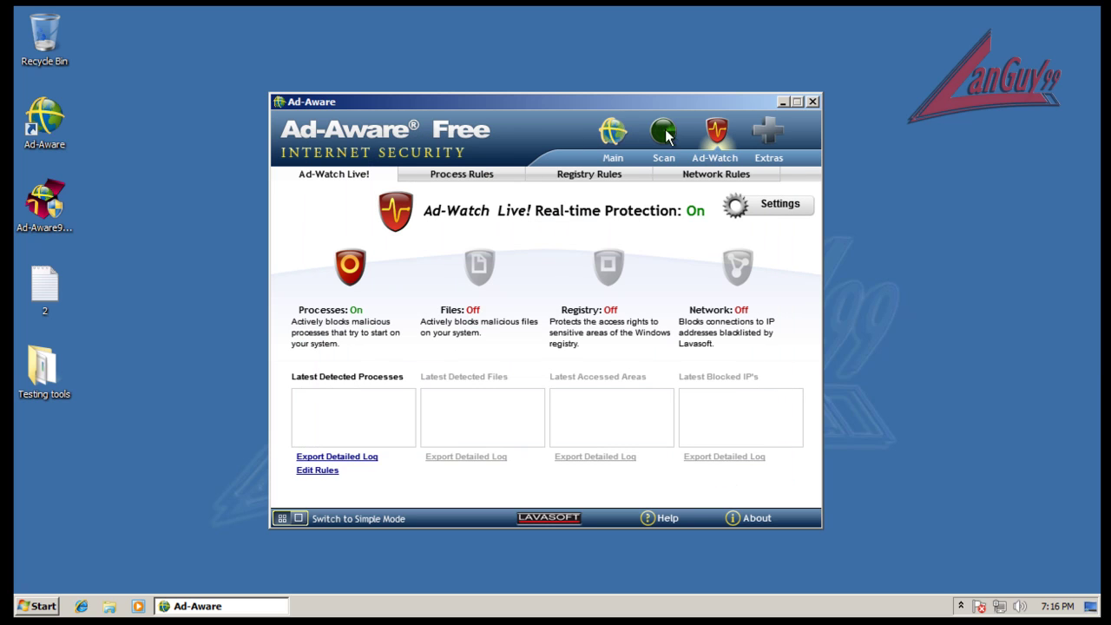
left_click(813, 101)
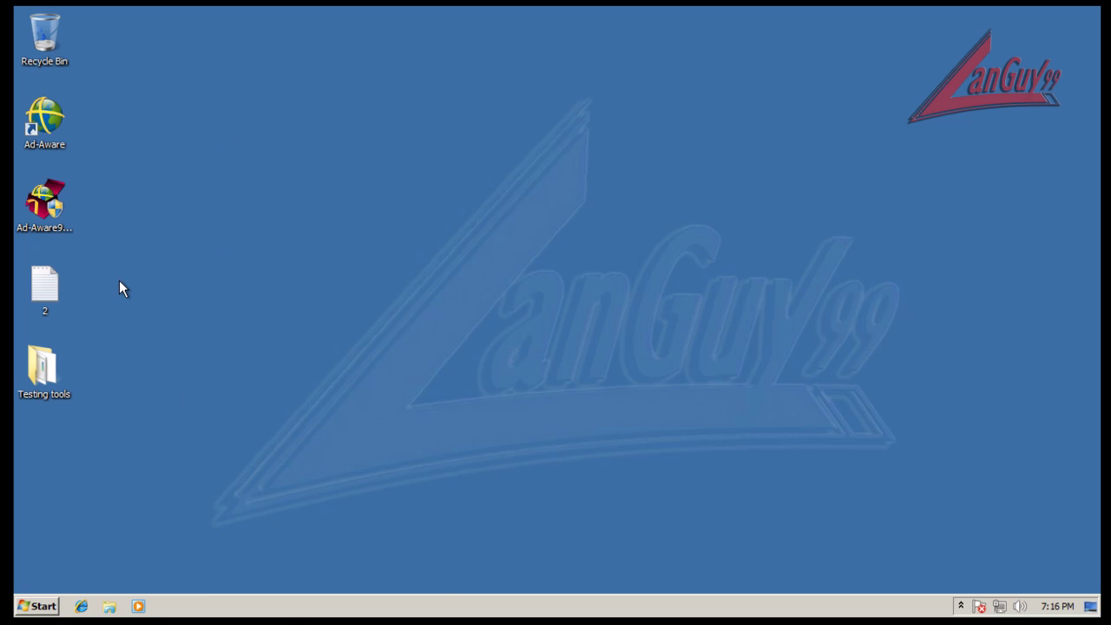
Show processes from all users in Windows Task Manager, examine the two Ad-Aware processes and close it
right_click(300, 609)
left_click(365, 556)
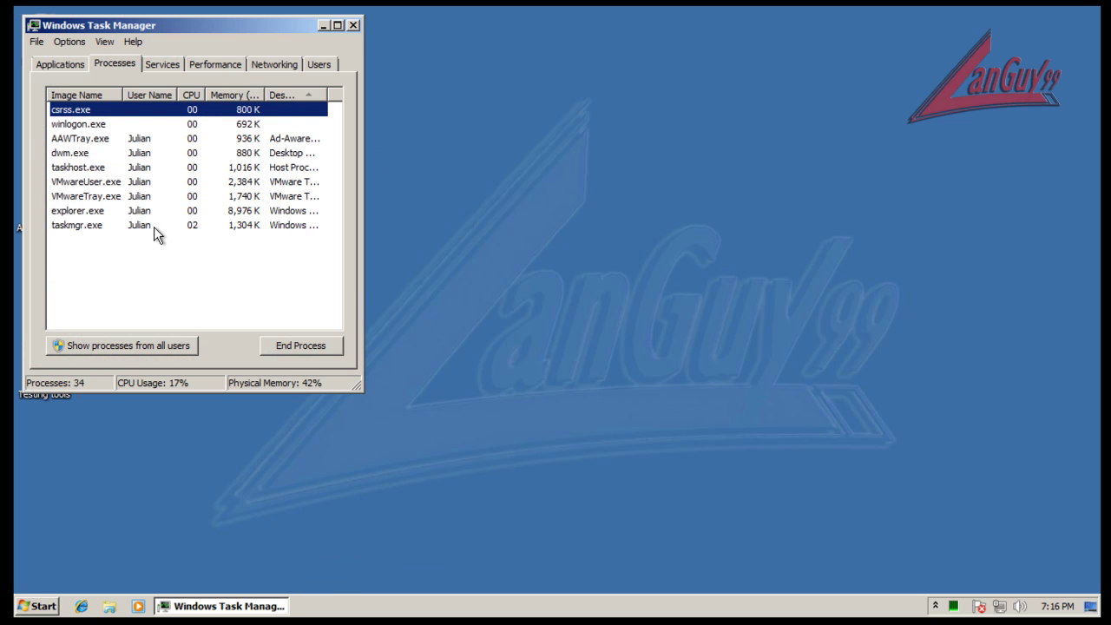
left_click(142, 347)
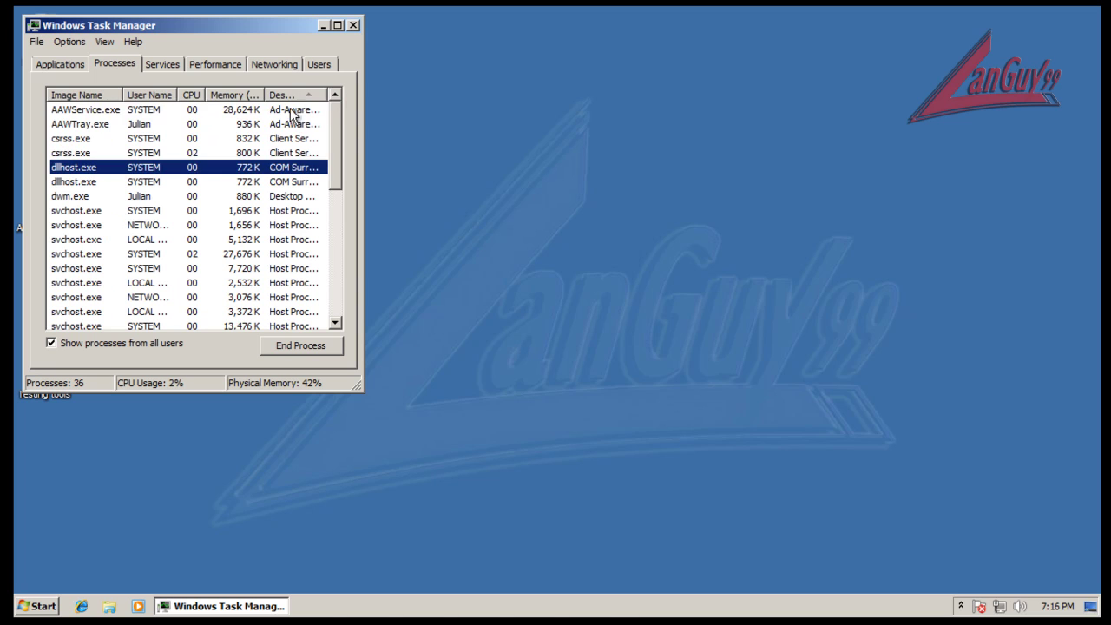
left_click(294, 109)
left_click(295, 124)
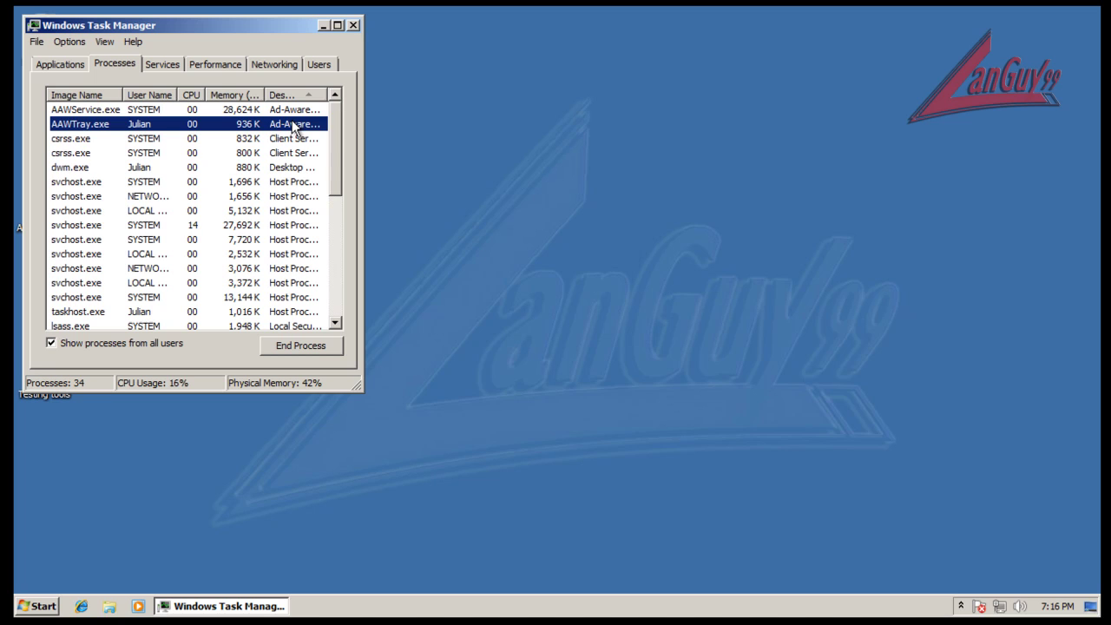
left_click(353, 26)
left_click_drag(318, 217, 800, 263)
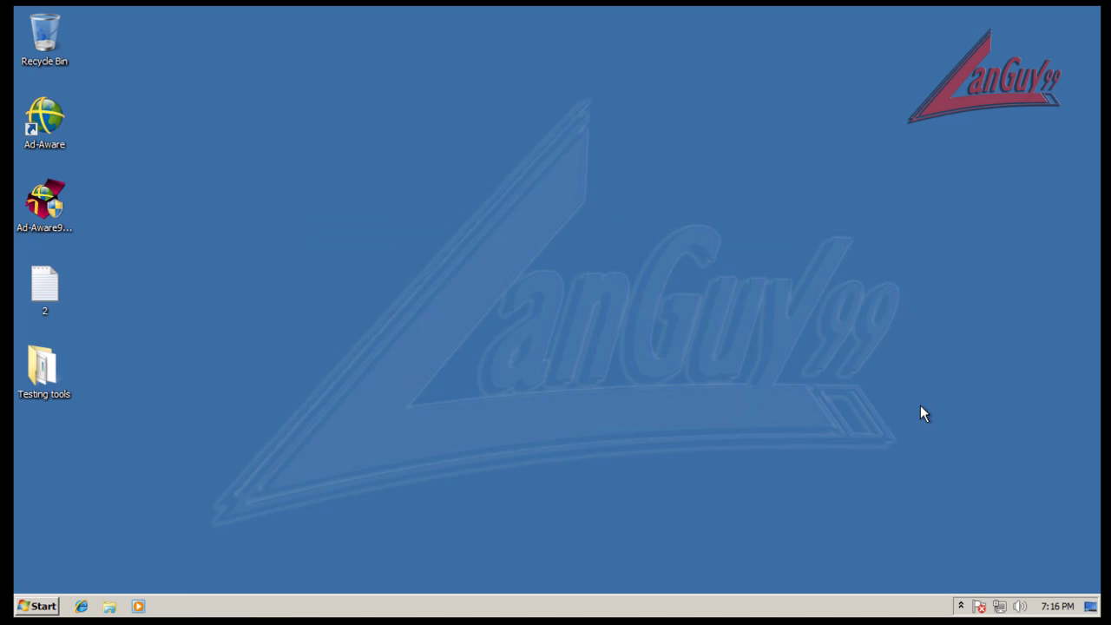
left_click(963, 605)
left_click(860, 514)
Open Internet Explorer, move its window clear of the desktop icons and postpone the Internet Explorer 8 setup
left_click(81, 606)
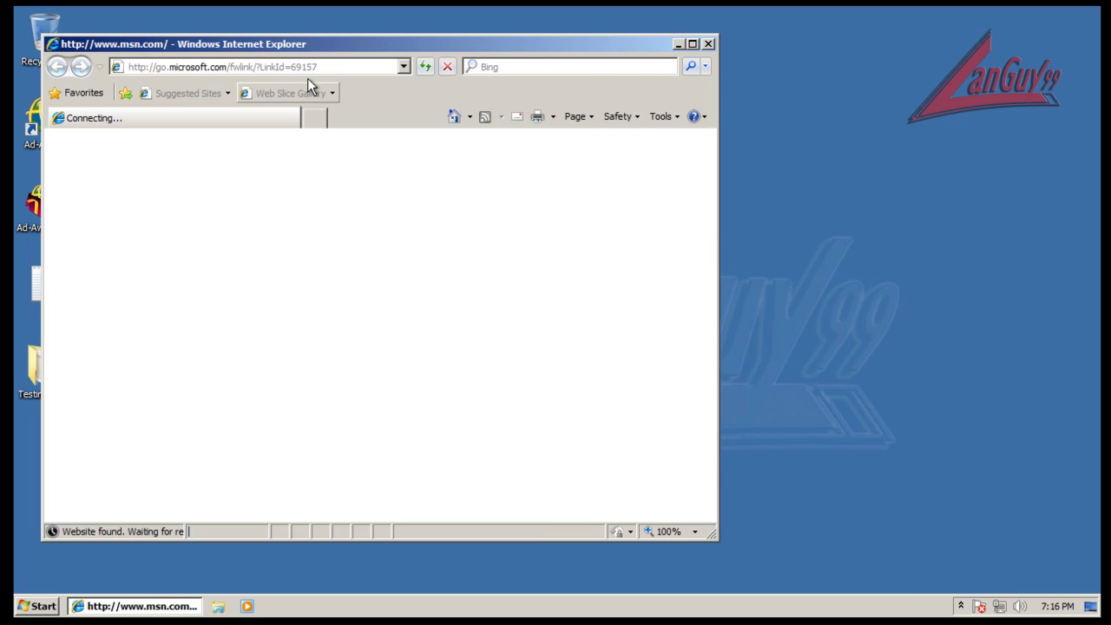
left_click_drag(313, 43, 709, 61)
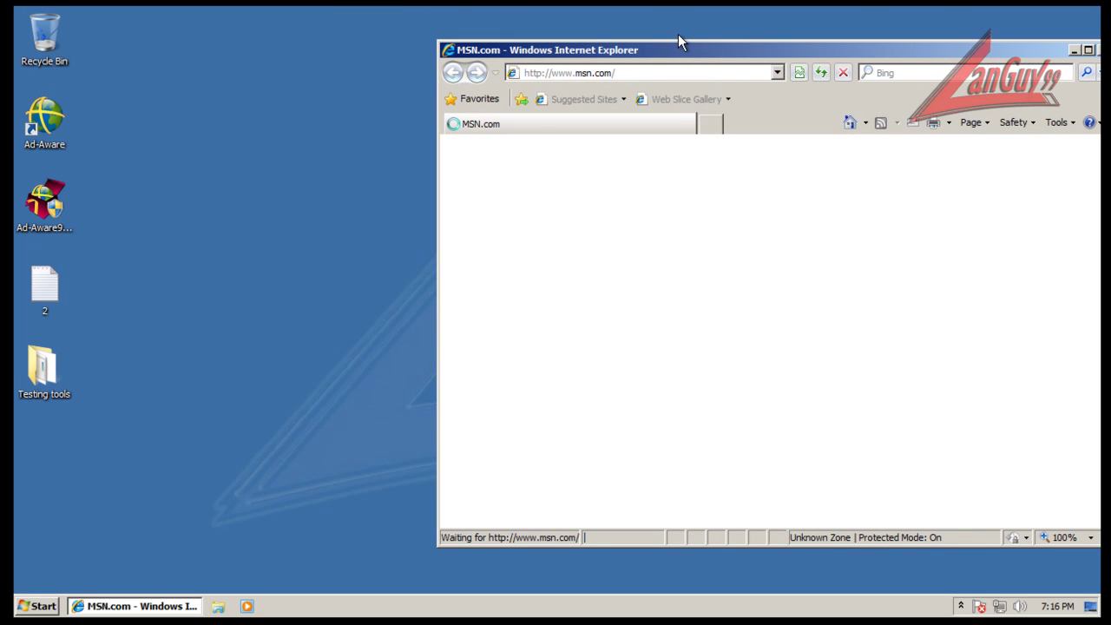
left_click_drag(678, 35, 676, 33)
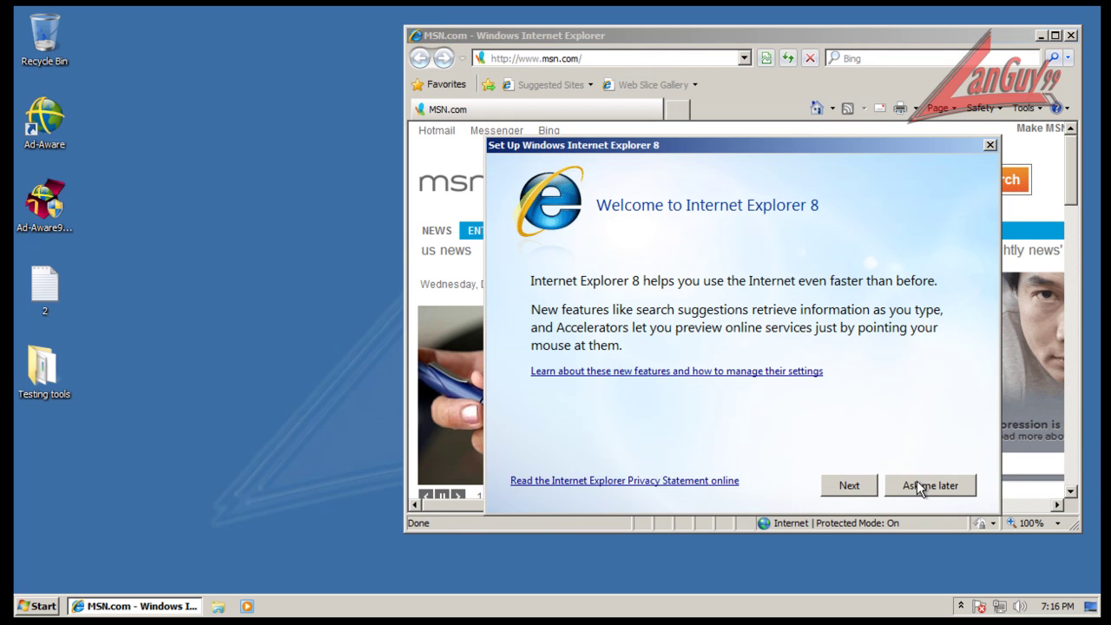
left_click(920, 483)
Open the text file 2 from the desktop and load its first URL, ending in dc71.exe, in the browser
double_click(56, 293)
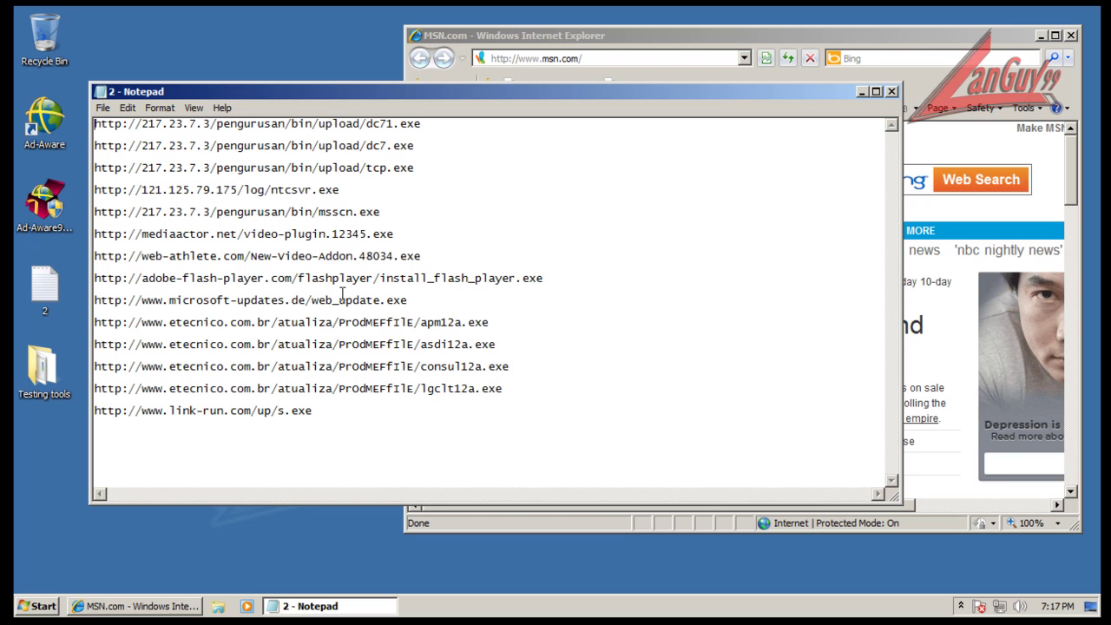
left_click_drag(429, 124, 41, 102)
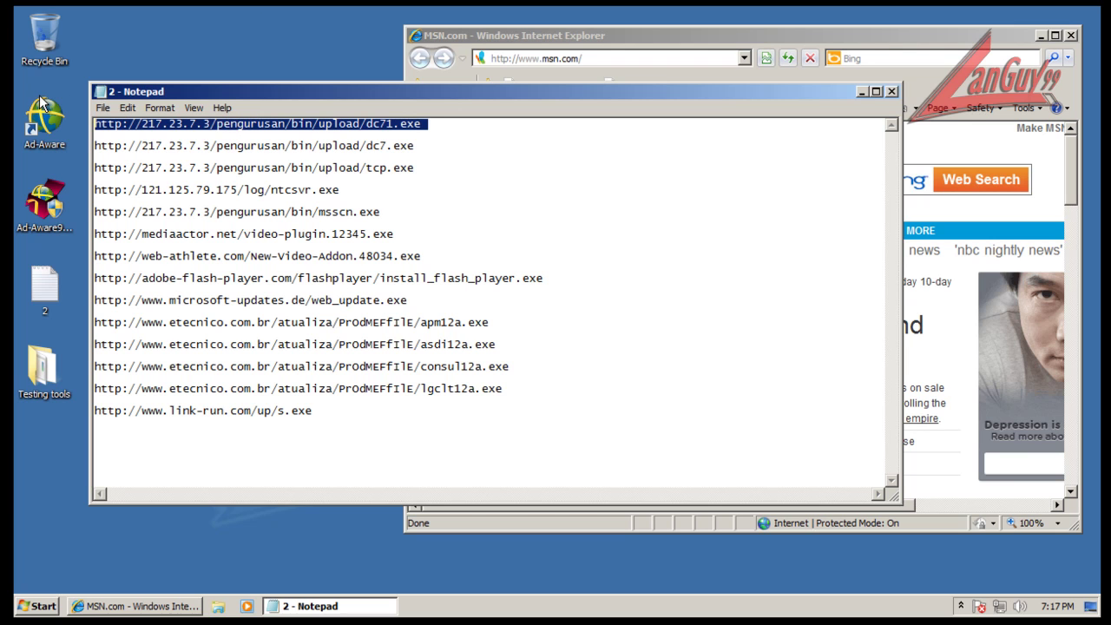
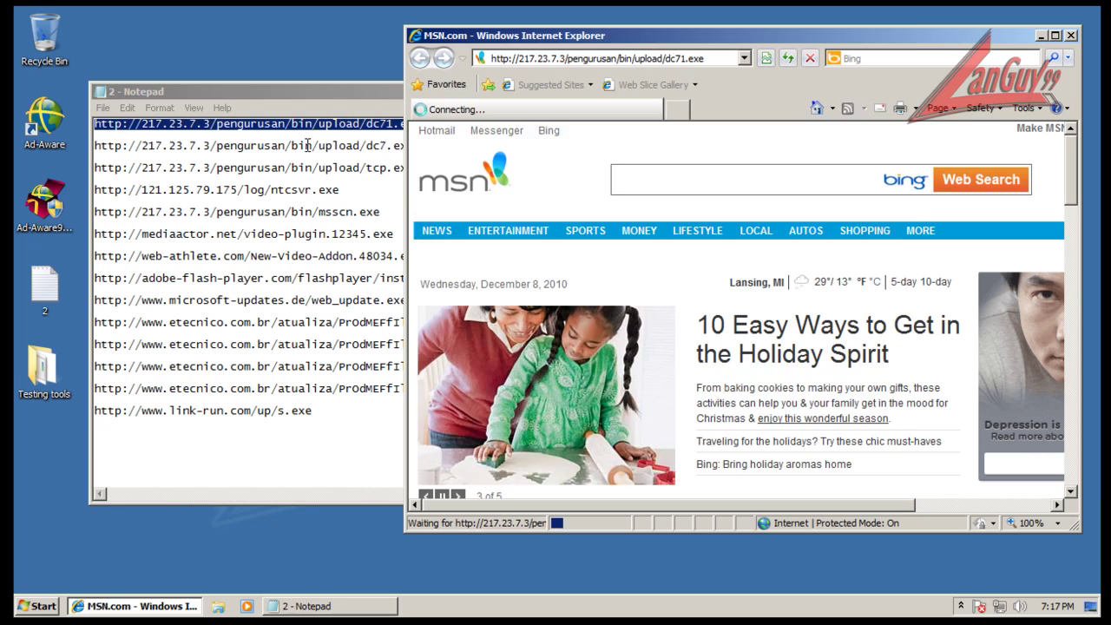
double_click(306, 146)
key("ctrl+c")
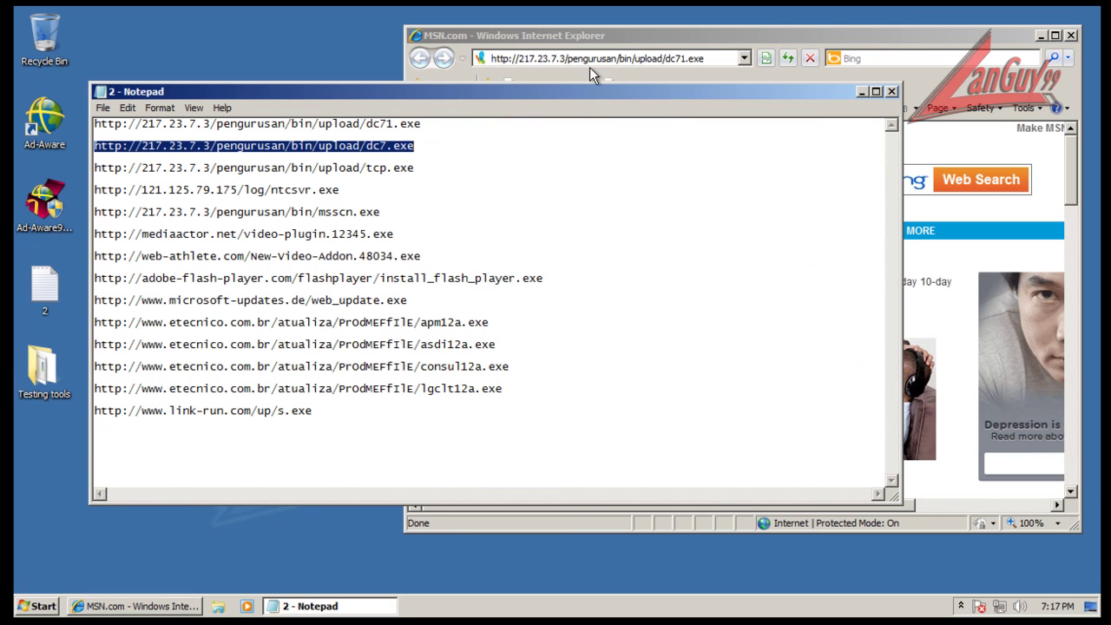
left_click(614, 58)
key("ctrl+v")
key("Return")
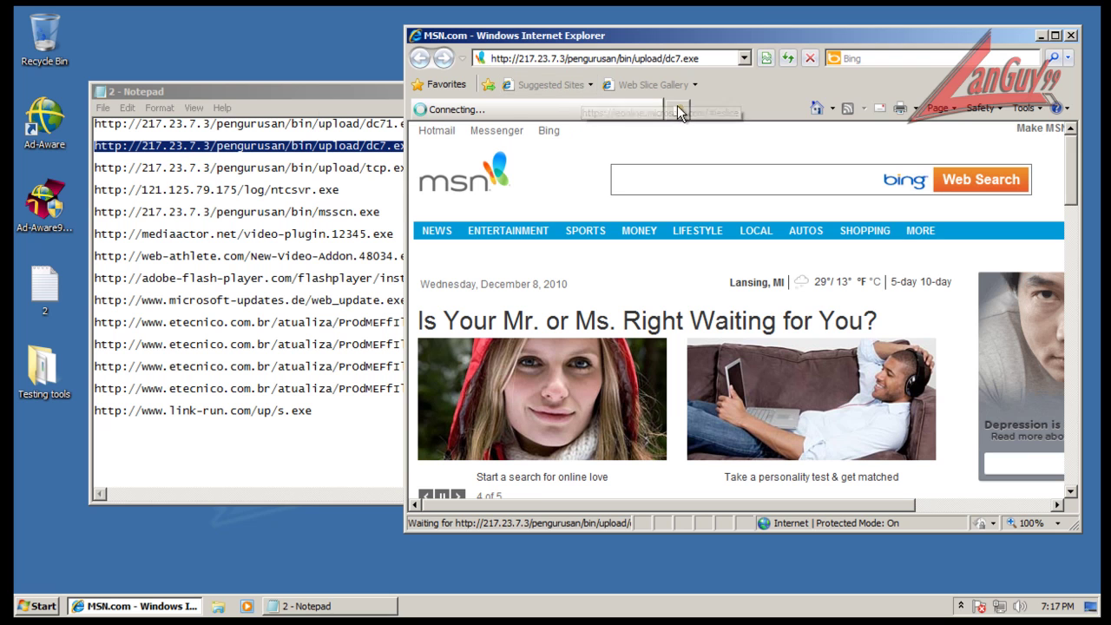
triple_click(316, 191)
key("ctrl+c")
left_click(649, 35)
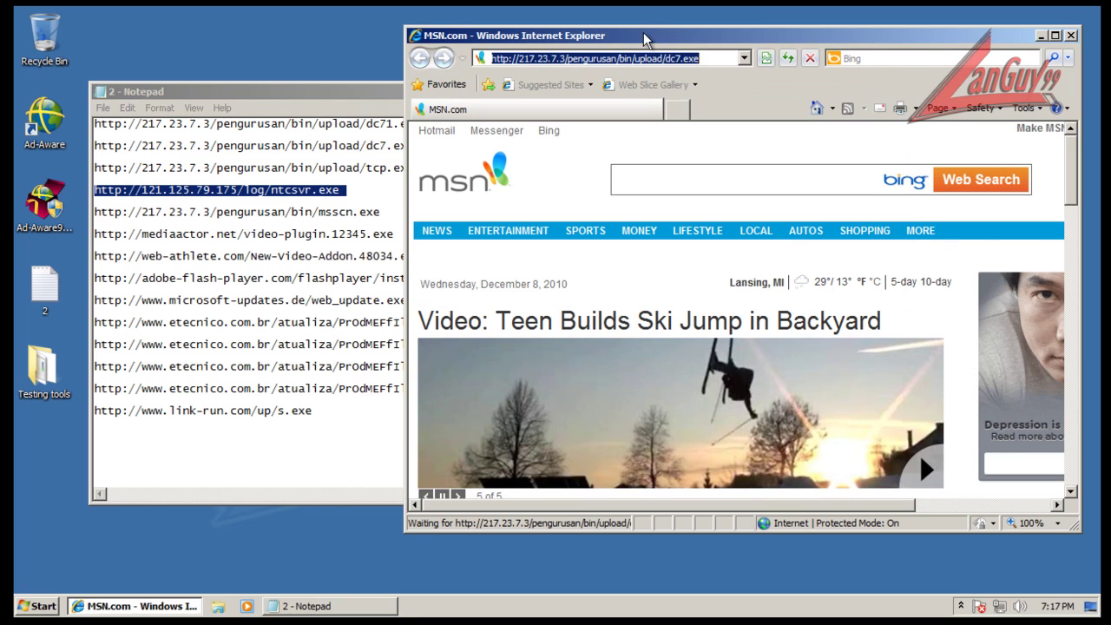
left_click(653, 110)
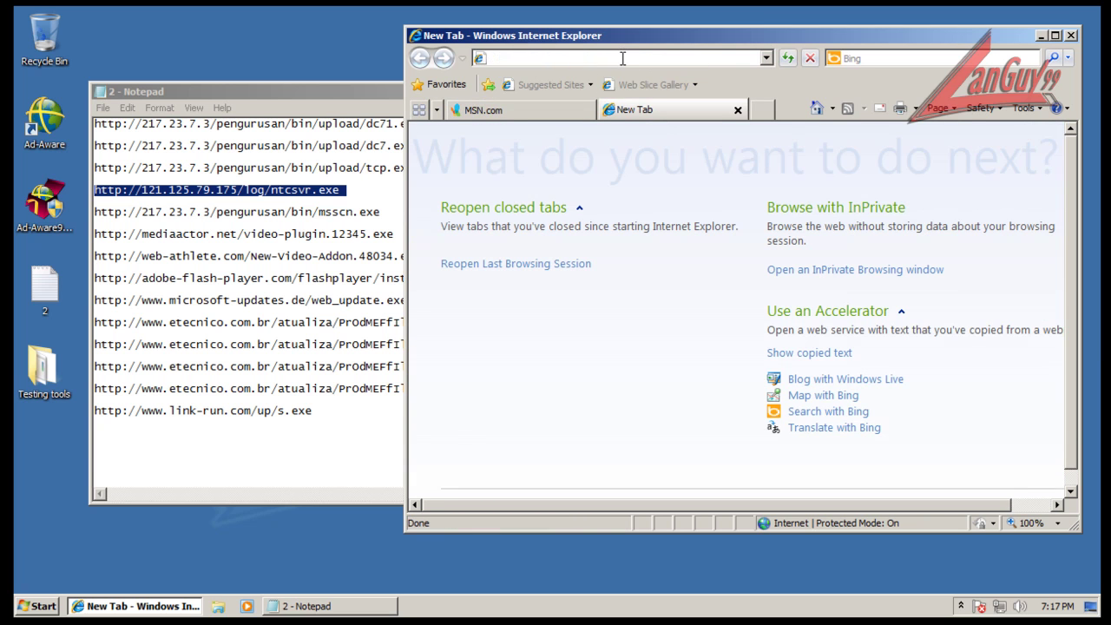
key("ctrl+v")
key("Return")
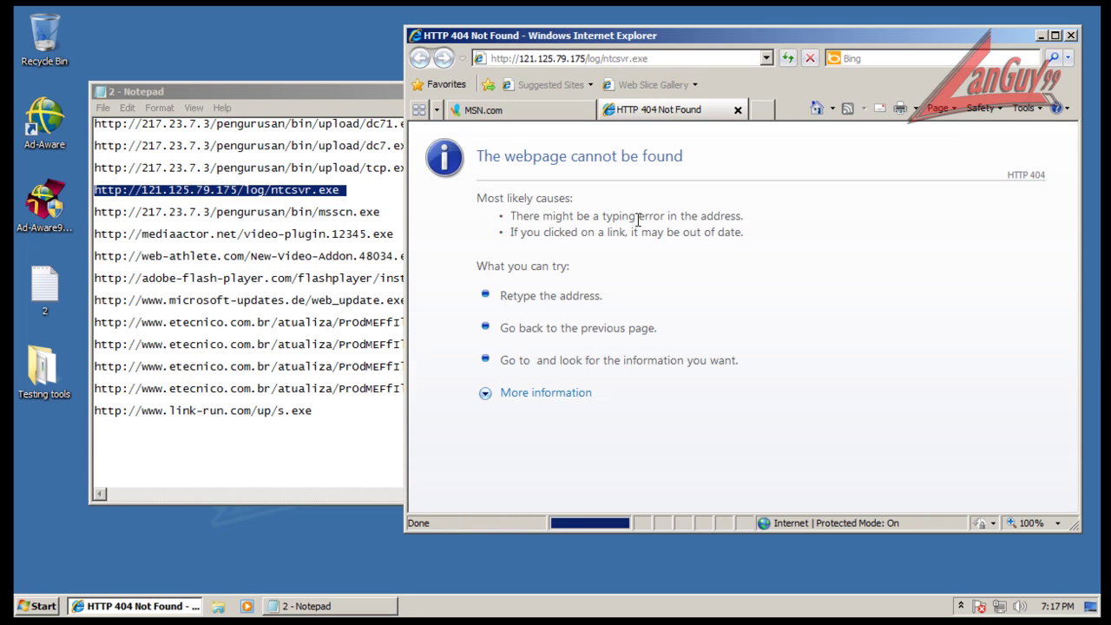
left_click(324, 214)
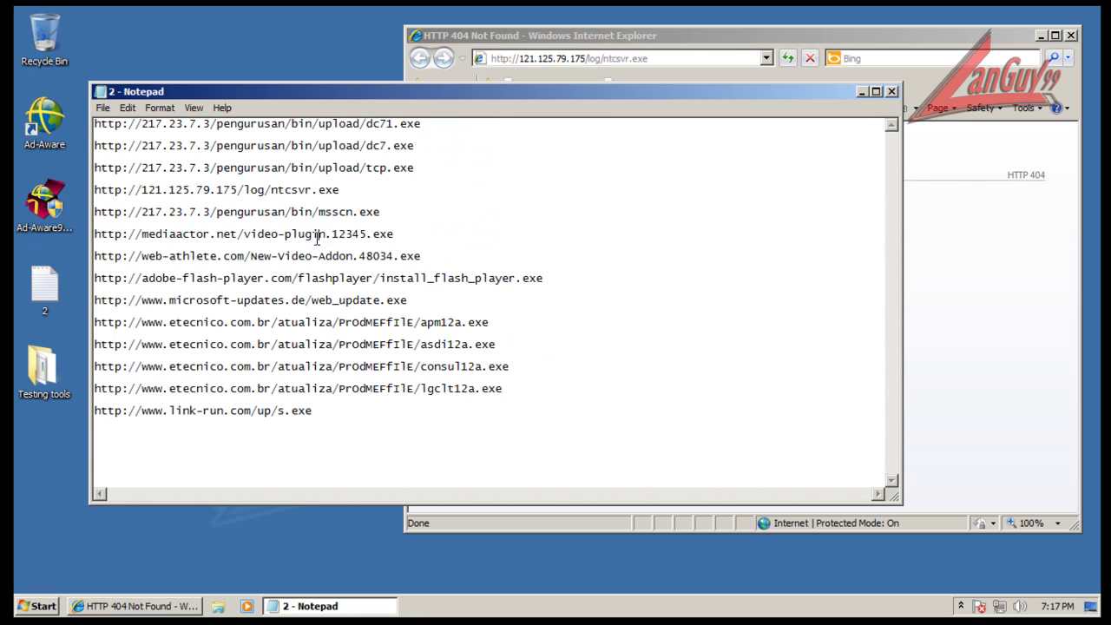
double_click(317, 236)
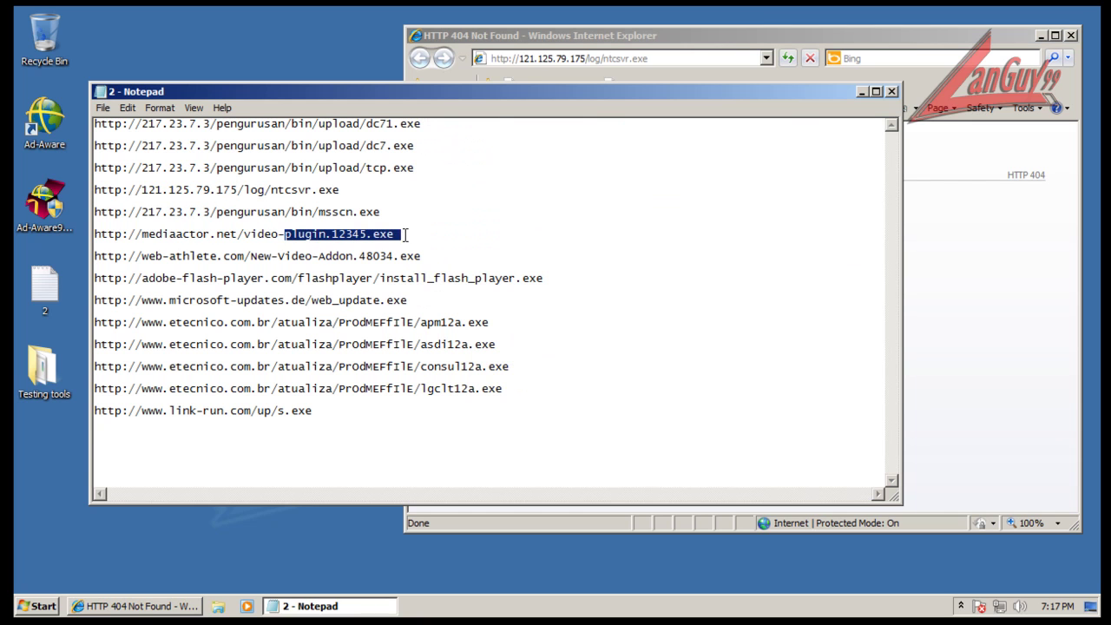
left_click_drag(404, 234, 402, 215)
key("ctrl+c")
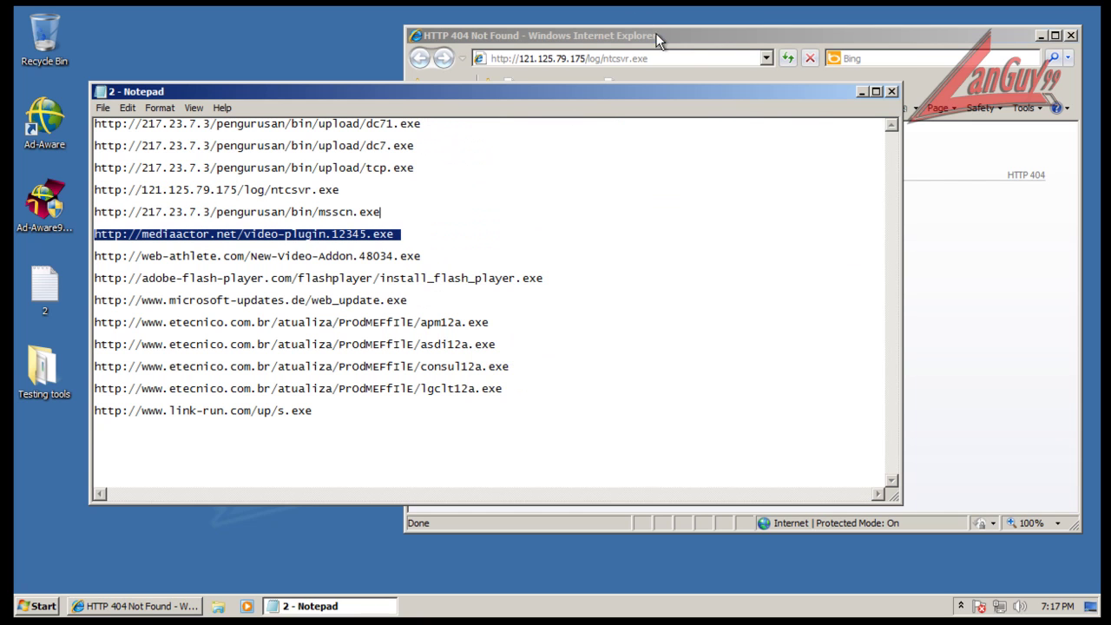
left_click(655, 33)
left_click(607, 58)
key("ctrl+v")
key("Return")
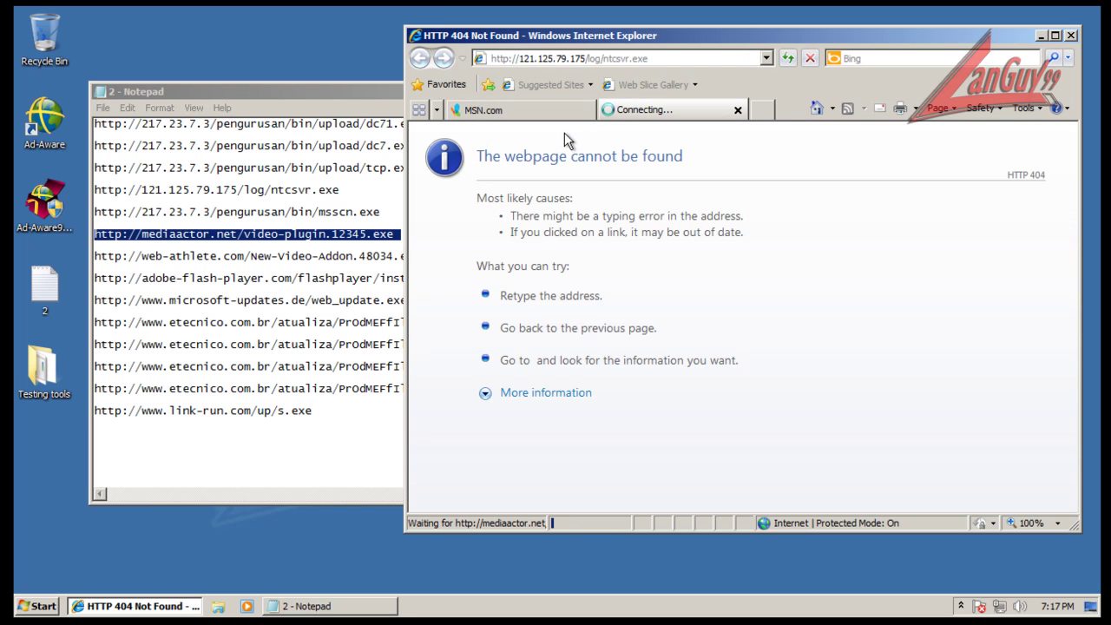
left_click(366, 256)
key("Home")
key("shift+End")
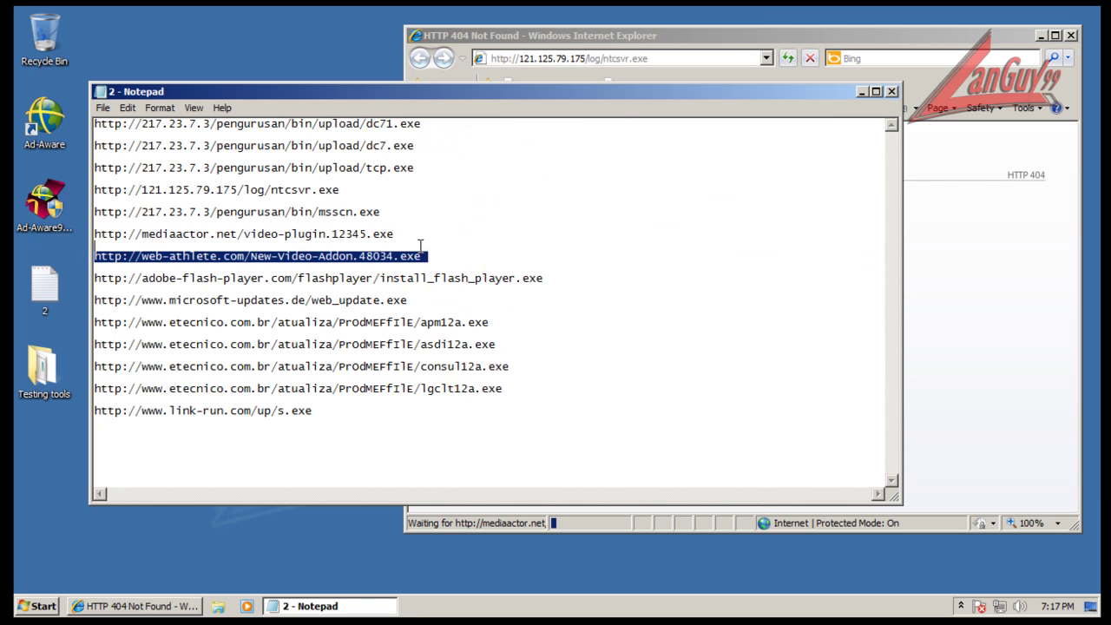
left_click(538, 36)
left_click(555, 62)
key("ctrl+v")
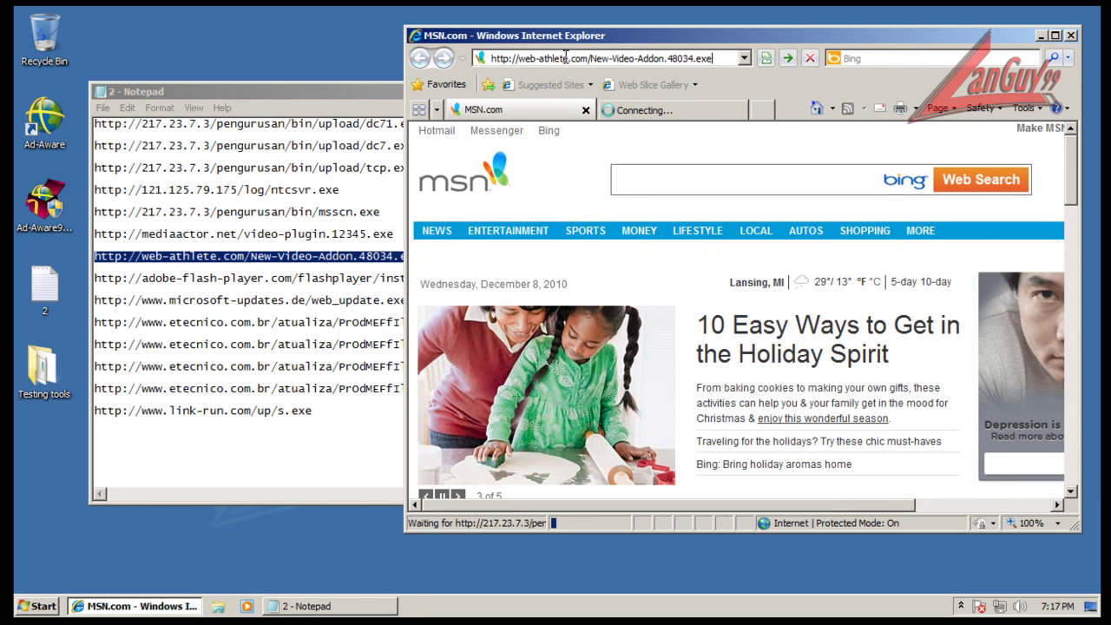
key("Return")
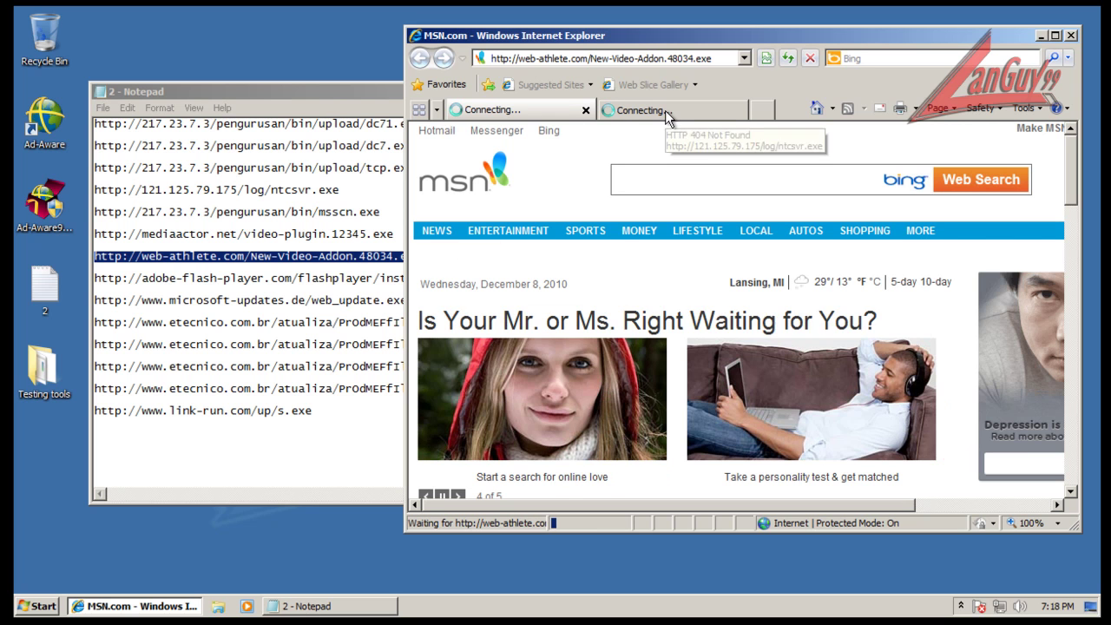
left_click(638, 111)
left_click(534, 110)
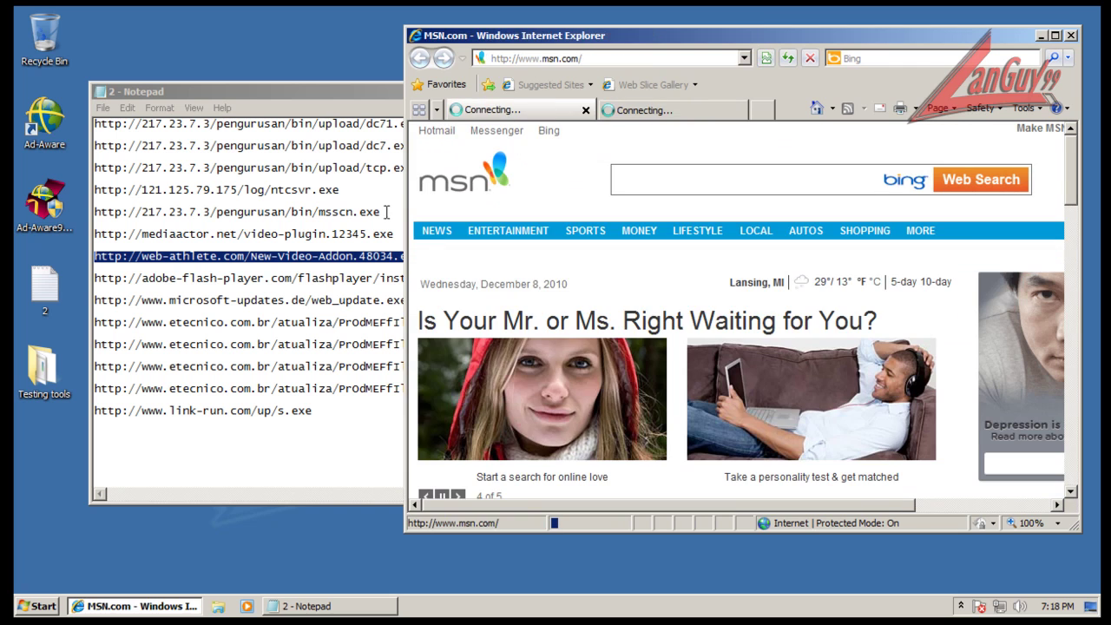
left_click(372, 283)
double_click(564, 277)
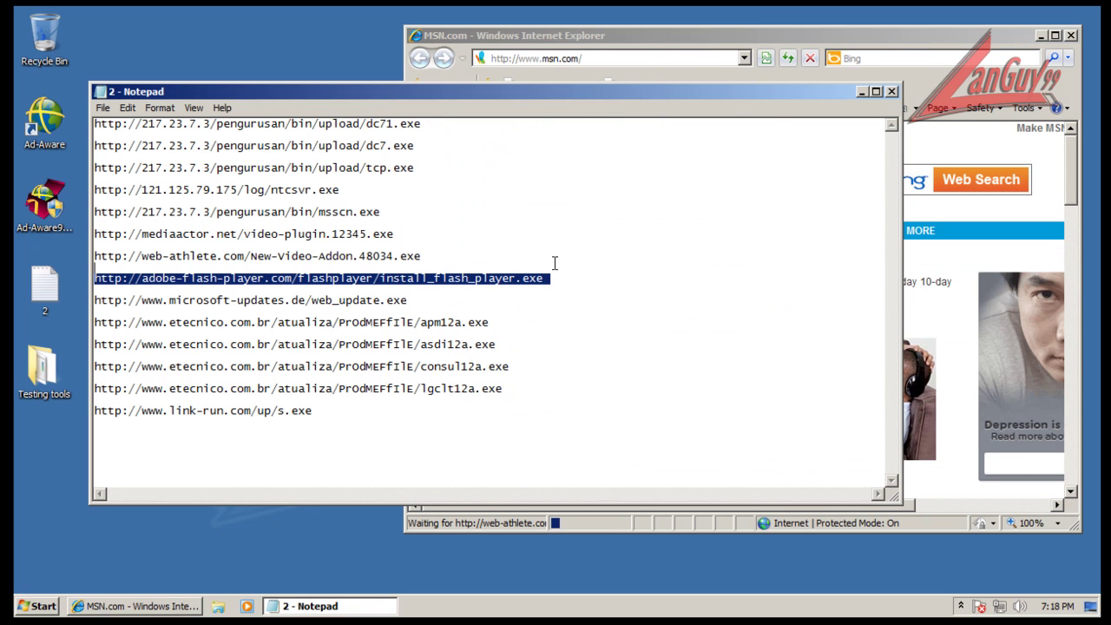
left_click(673, 32)
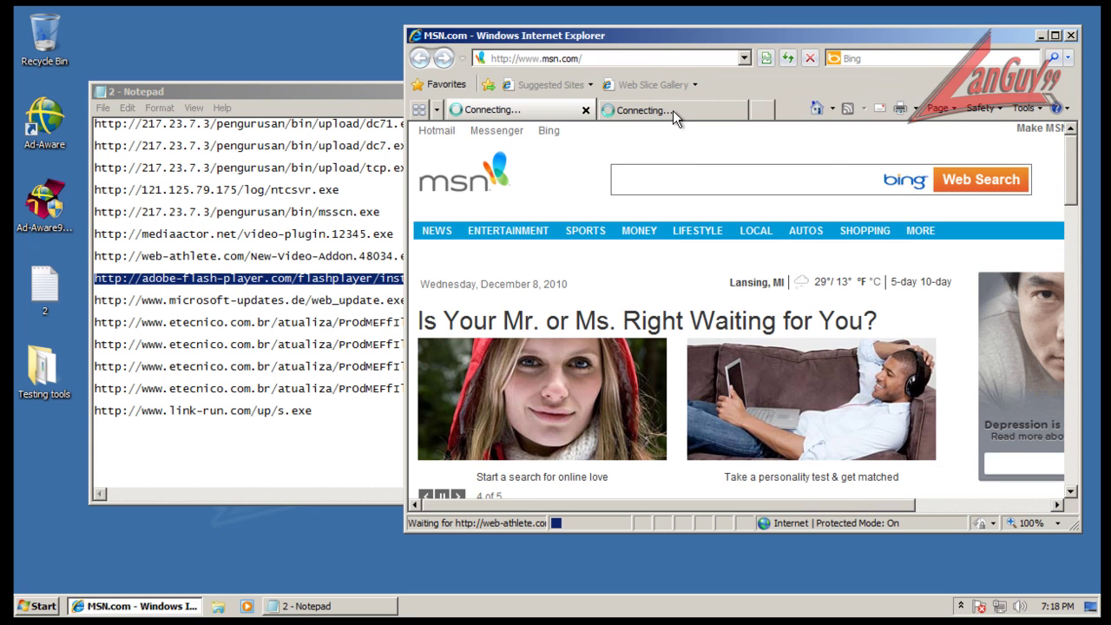
left_click(673, 110)
left_click(668, 57)
key("ctrl+v")
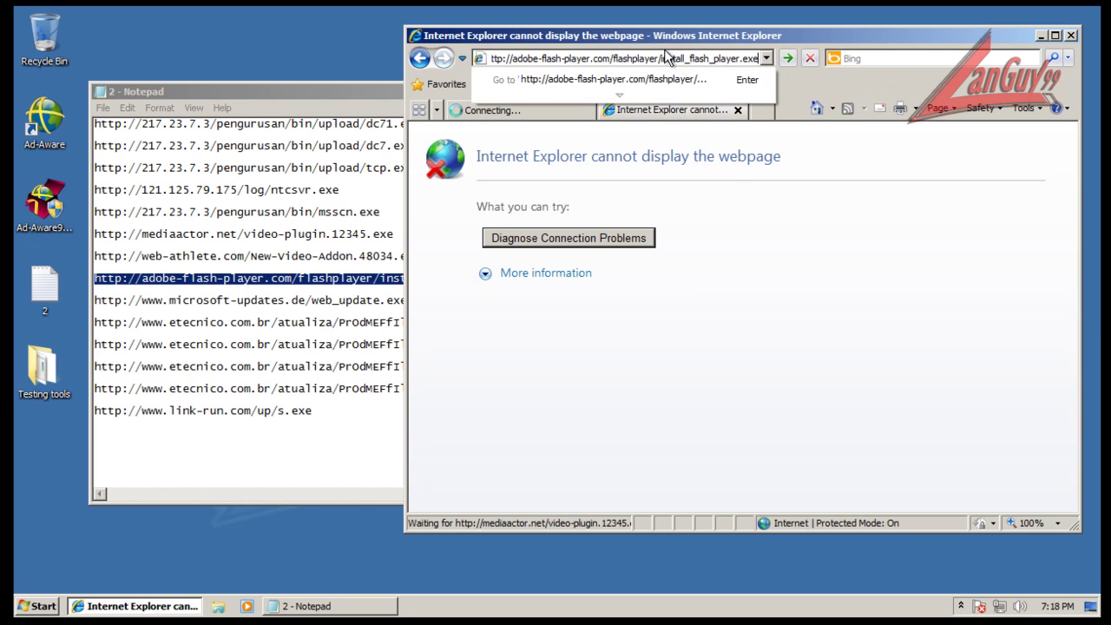
key("Return")
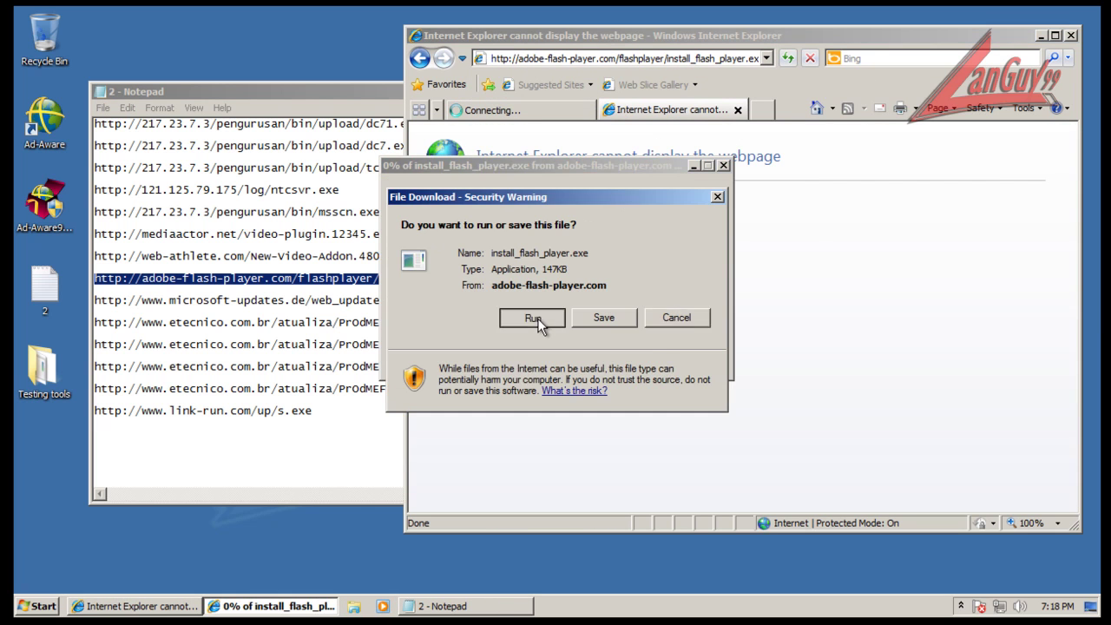
left_click(532, 318)
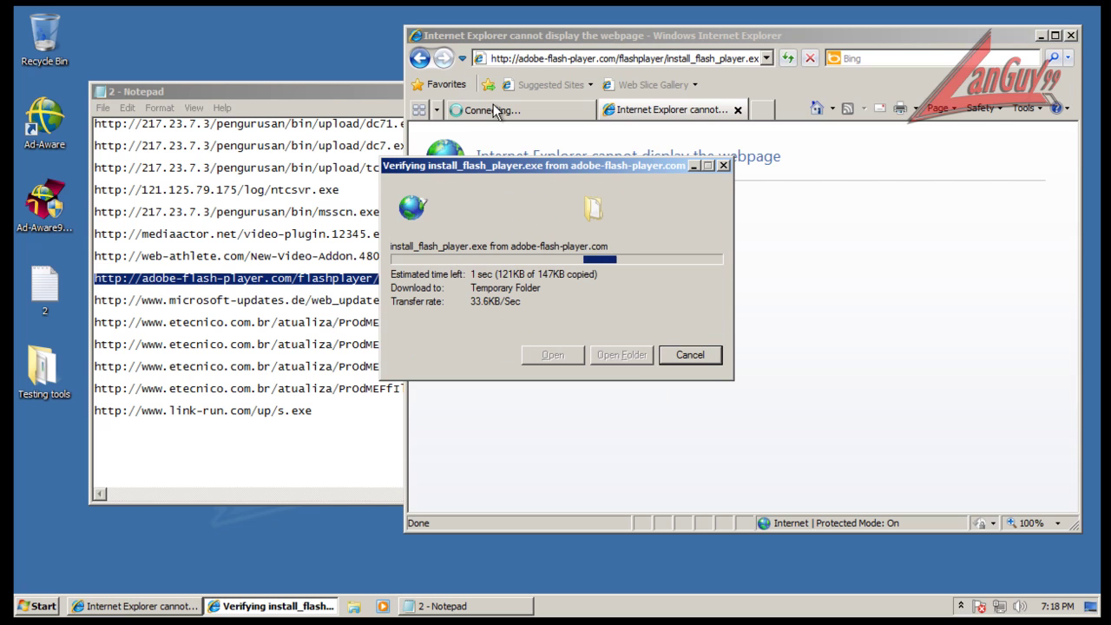
left_click(333, 306)
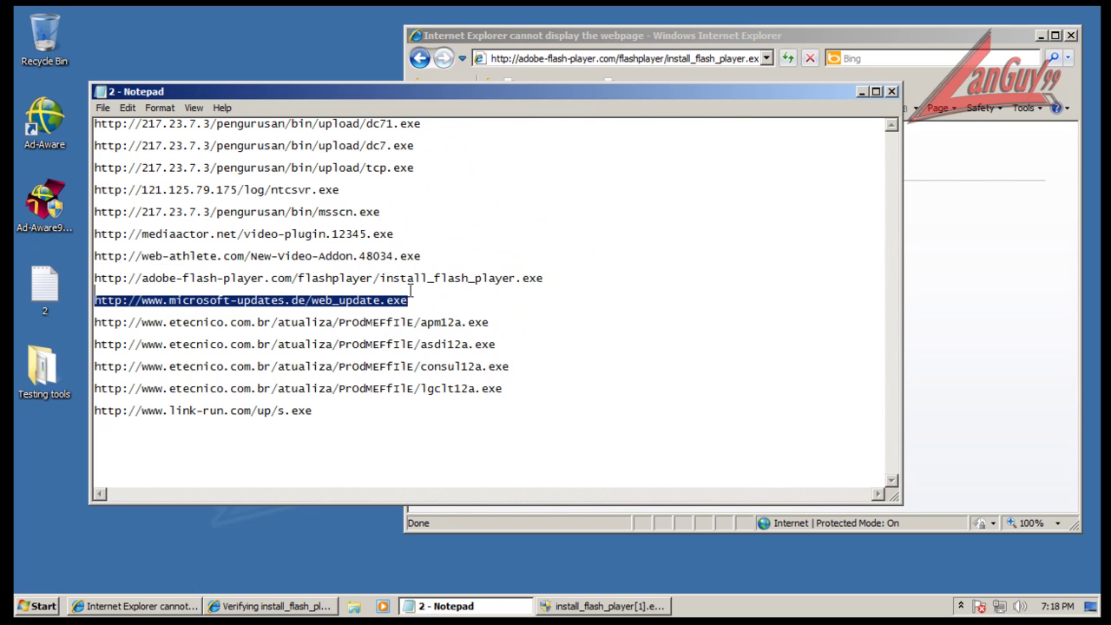
double_click(410, 294)
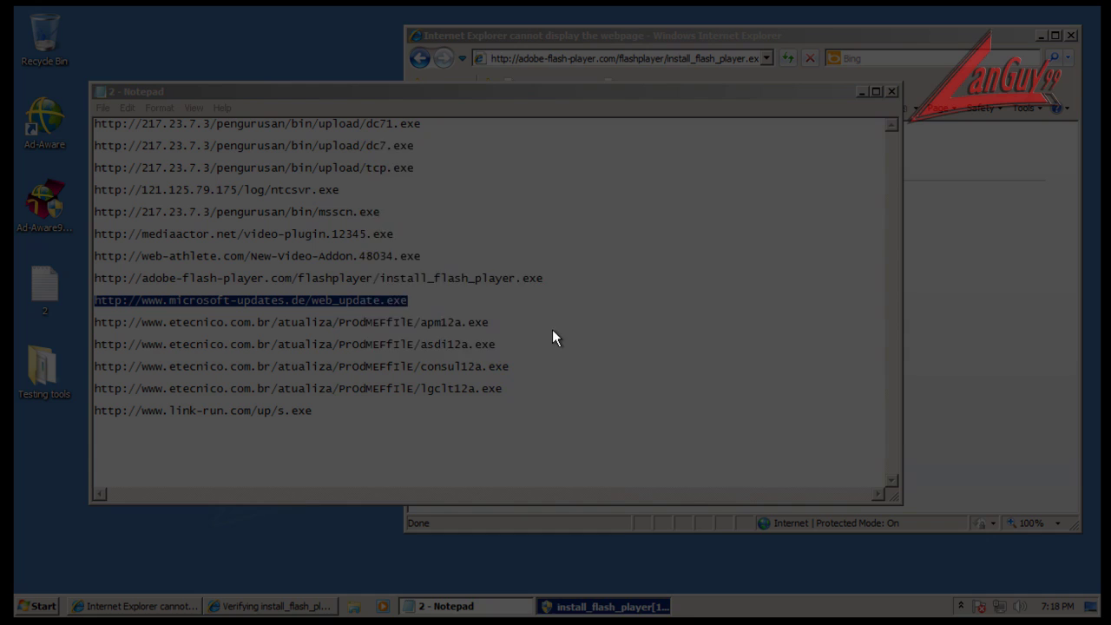
left_click(621, 294)
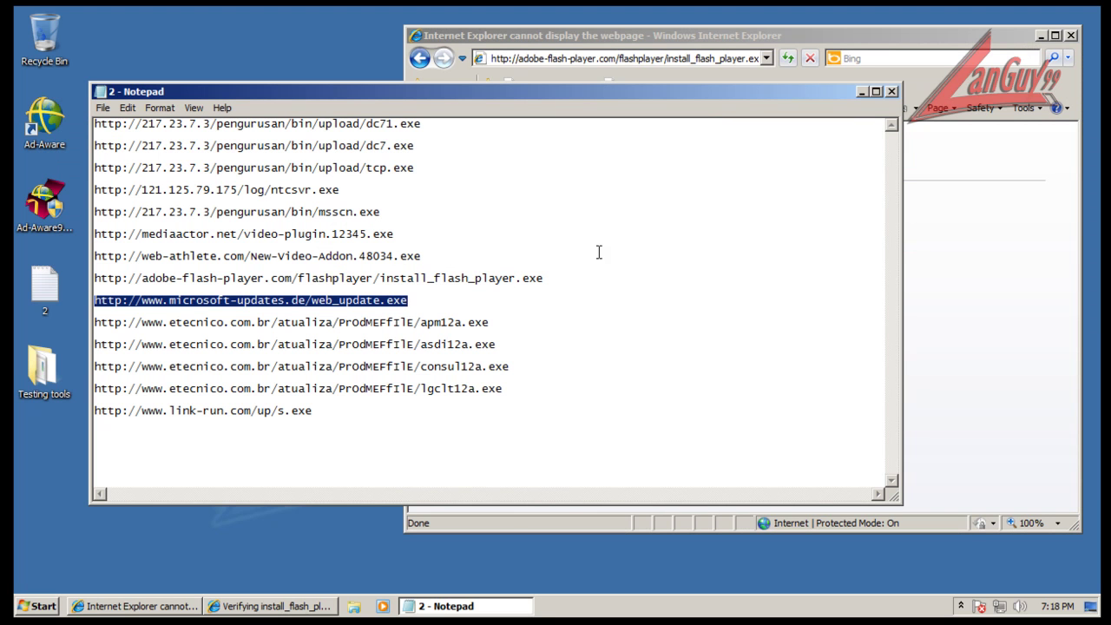
Load the copied web_update.exe URL in the second browser tab and dismiss the Ad-Watch Live! alert and Program Compatibility Assistant for install_flash_player.exe
left_click(726, 41)
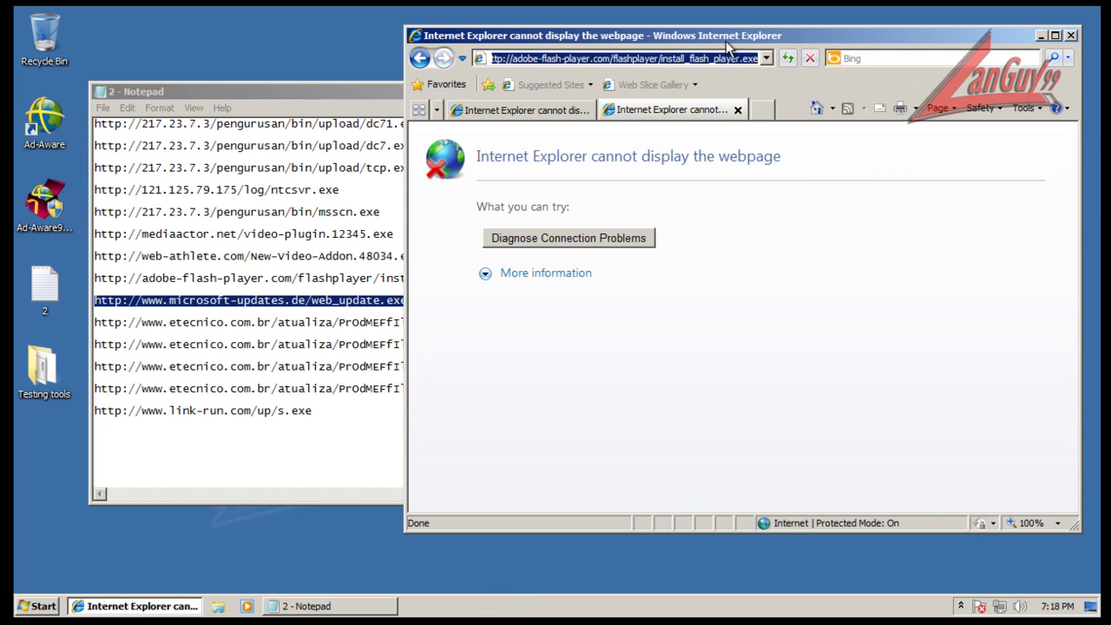
key("ctrl+v")
key("Return")
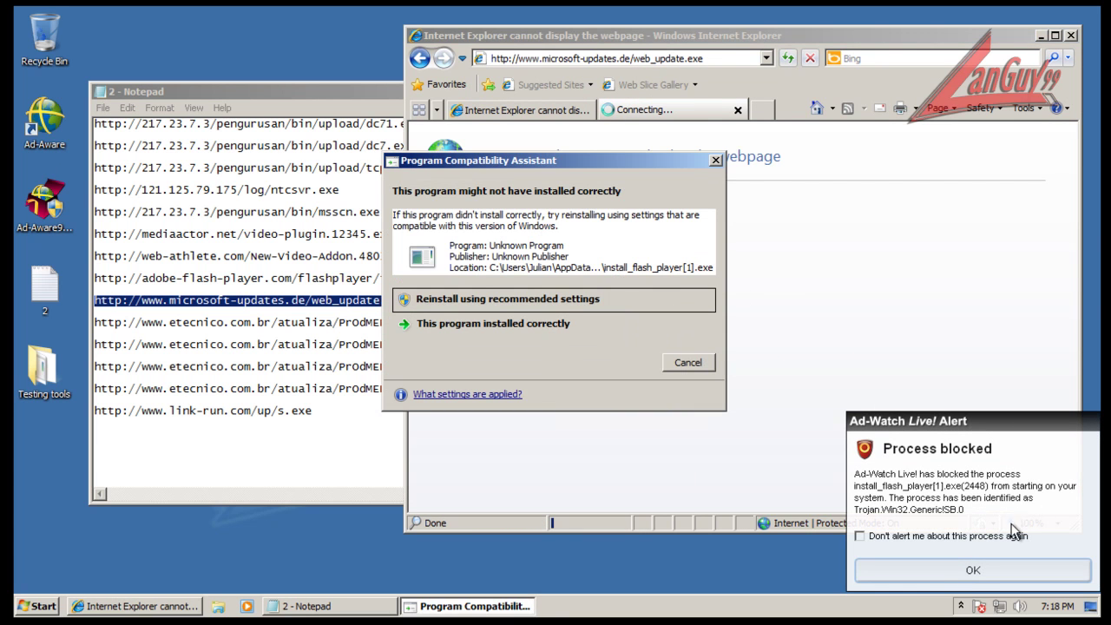
left_click(980, 571)
left_click(690, 362)
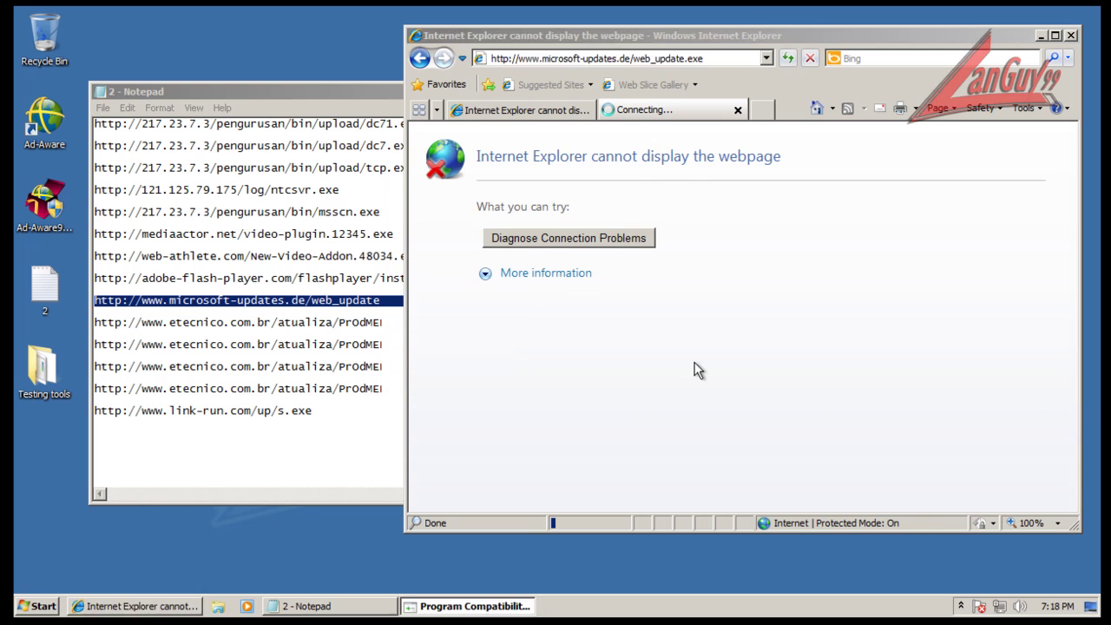
left_click(518, 104)
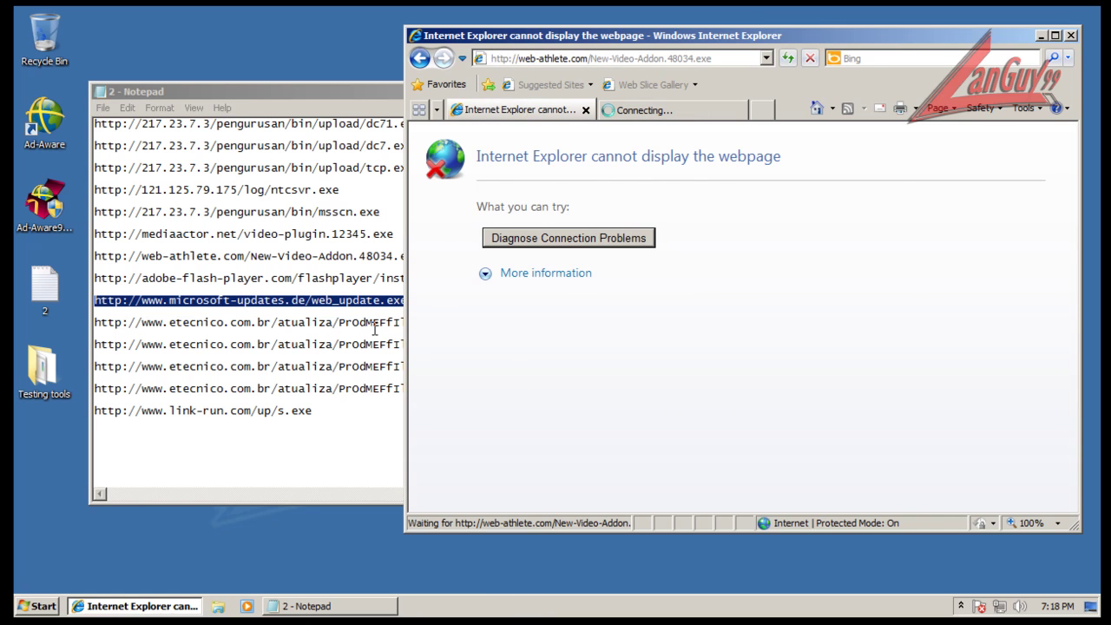
left_click(374, 322)
left_click(493, 324, "shift")
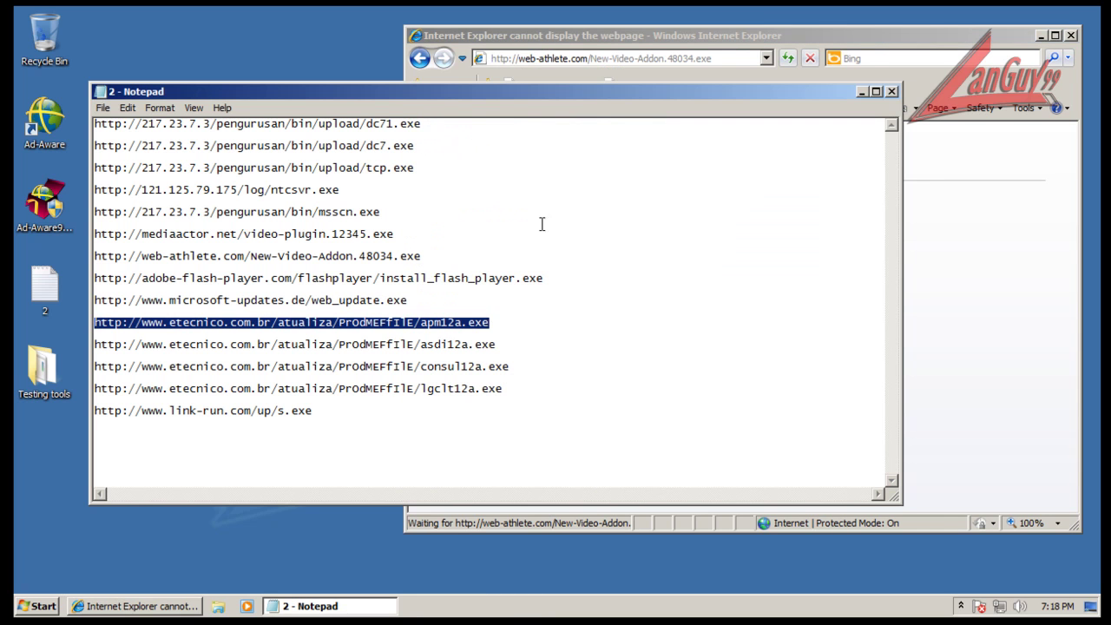
left_click(564, 58)
type("http://www.etecnico.com.br/atualiza/PrOdMEFfIE/apm12a.exe")
key("Return")
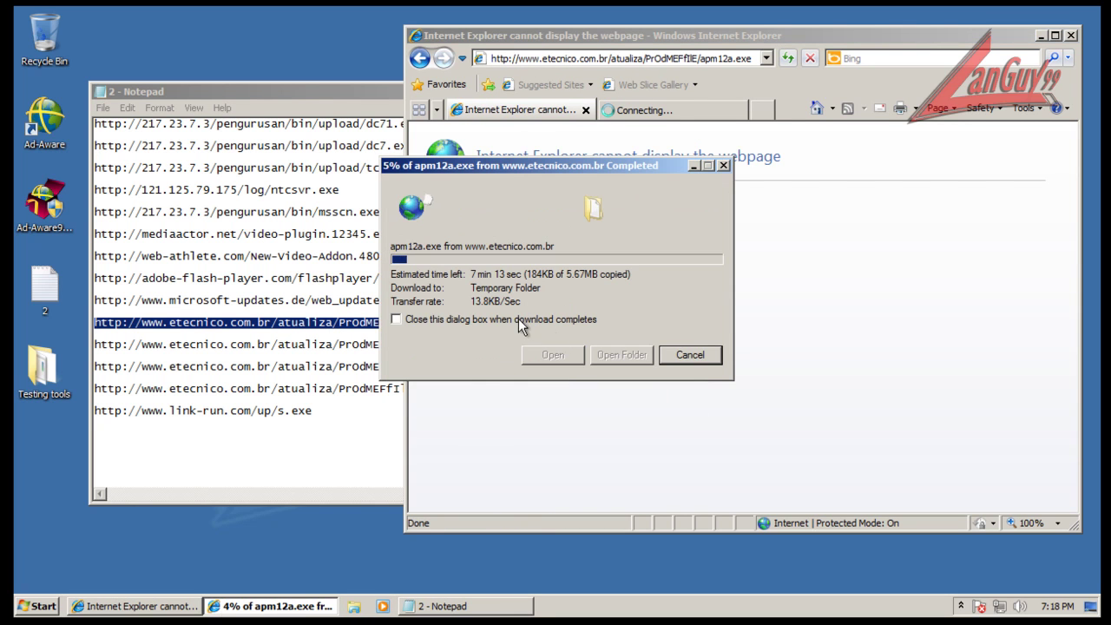
Run the downloaded apm12a.exe despite its unknown publisher, and dismiss its execution error and the Program Compatibility Assistant
left_click(305, 344)
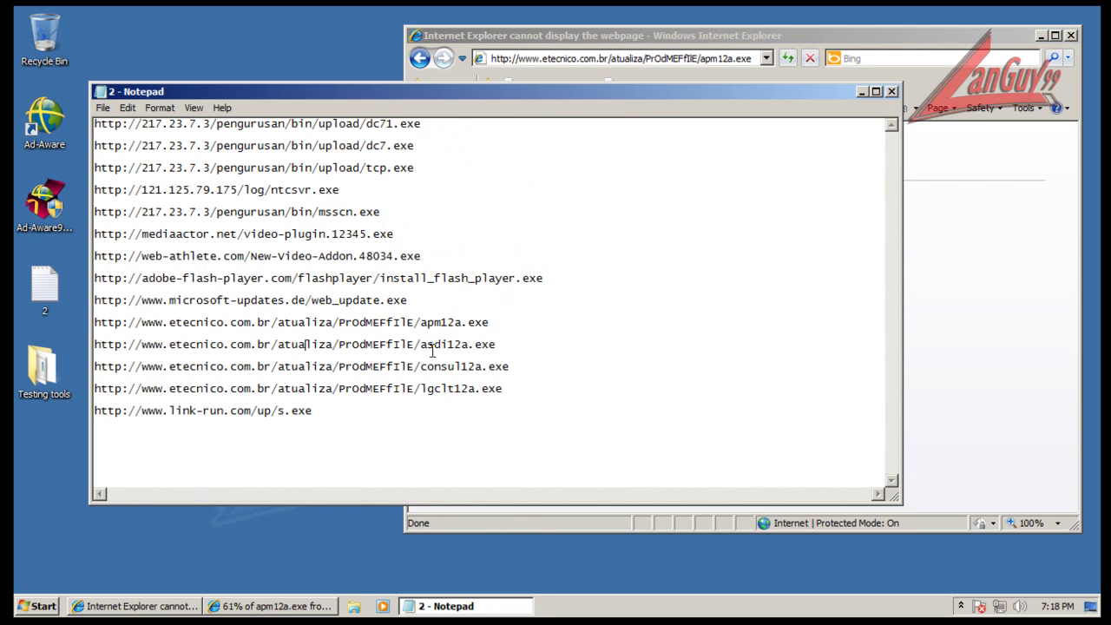
left_click(271, 606)
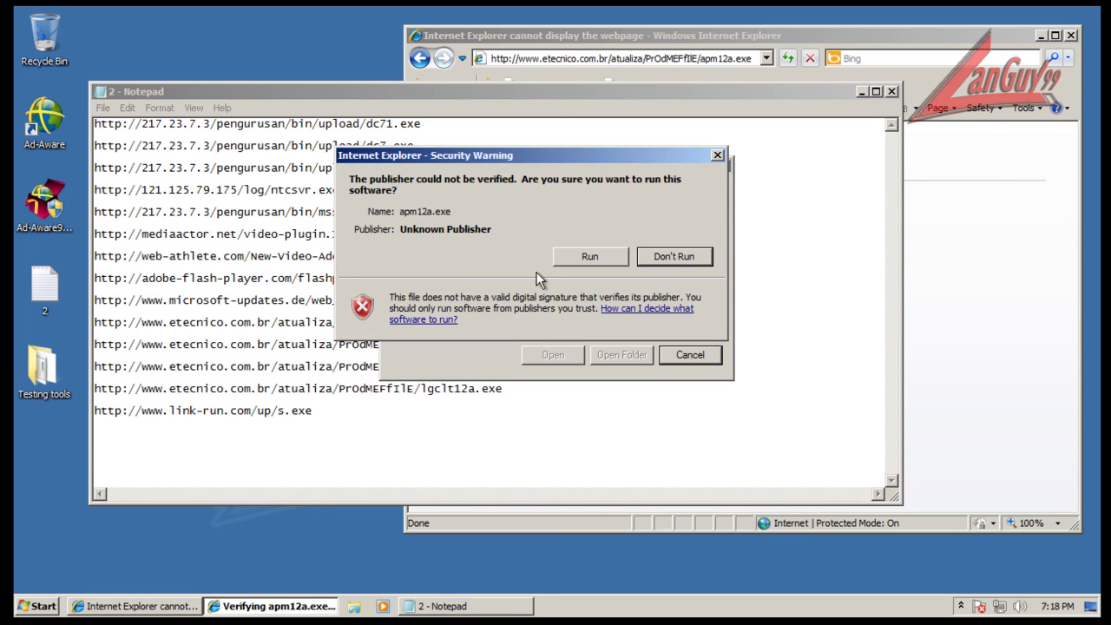
left_click(584, 253)
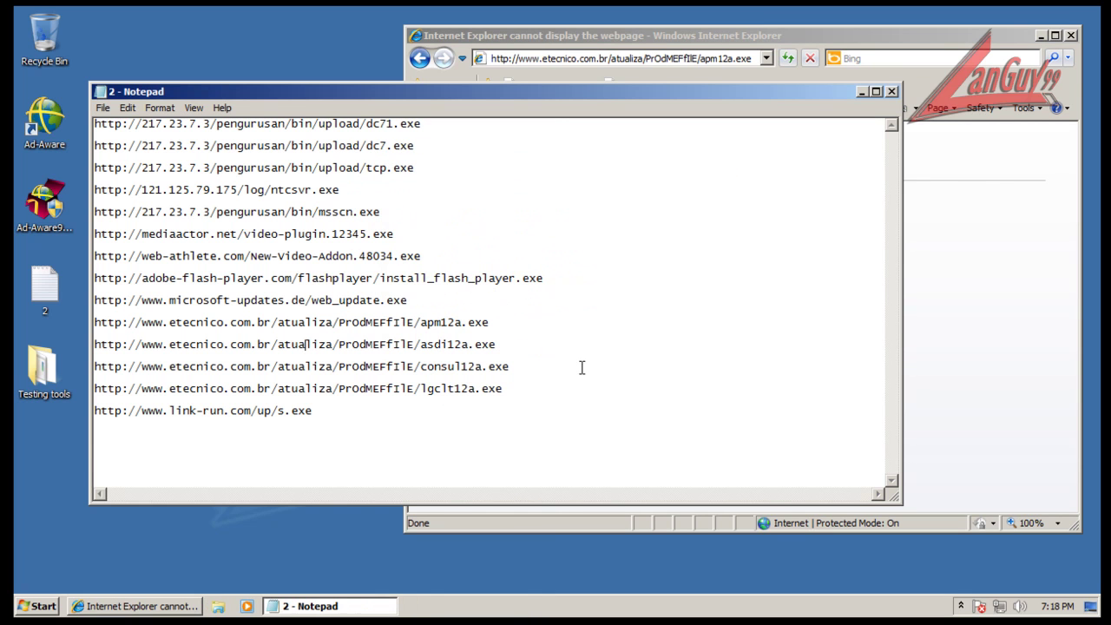
left_click(649, 36)
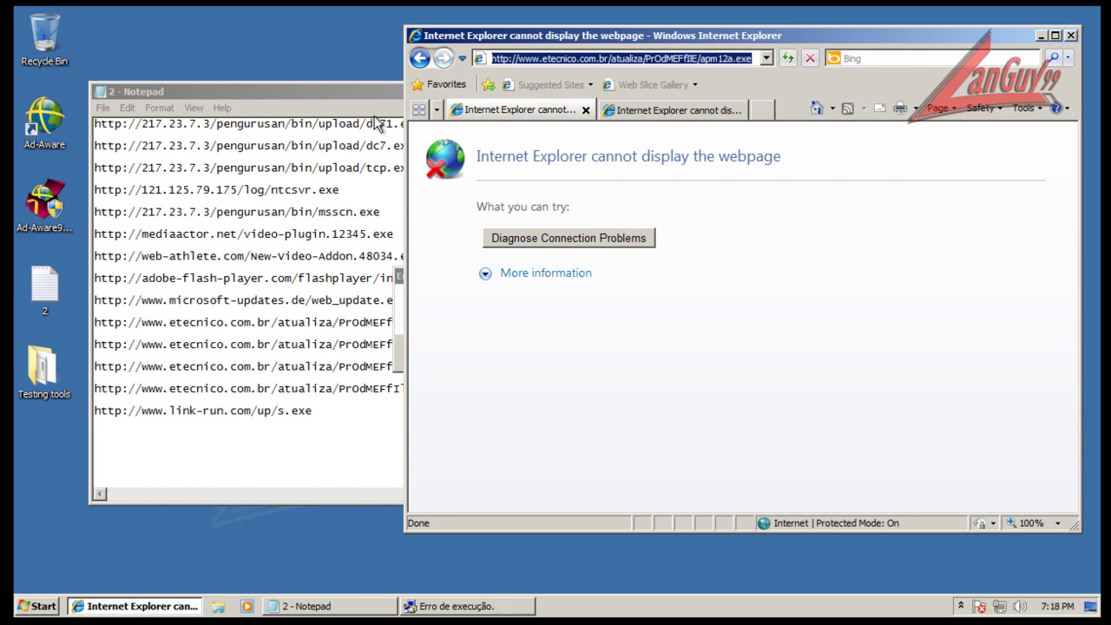
left_click(401, 325)
left_click(675, 363)
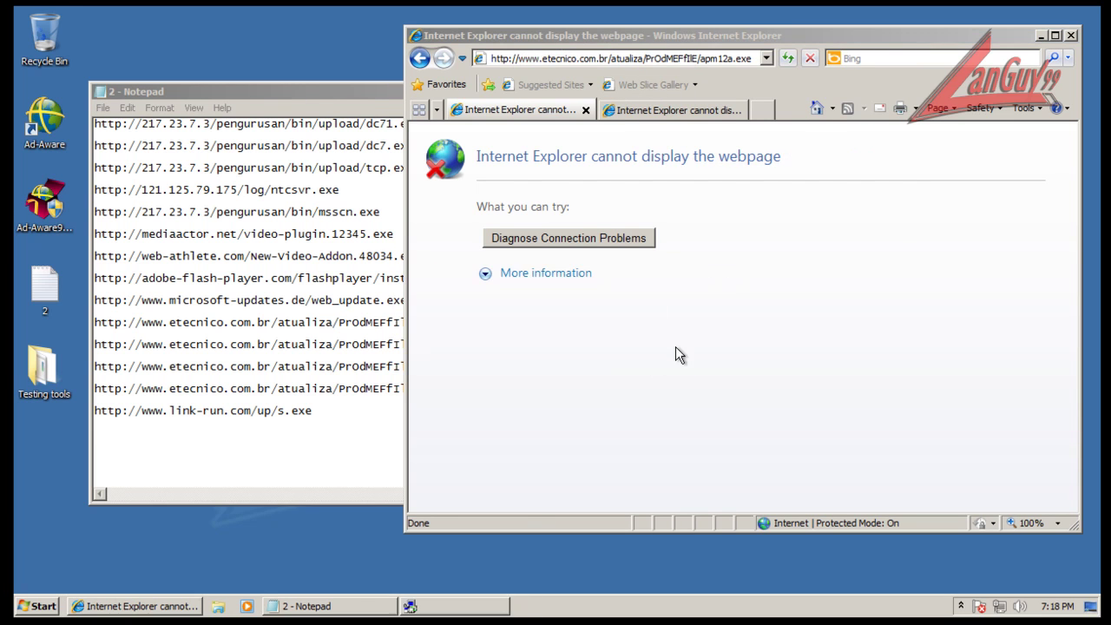
left_click(368, 345)
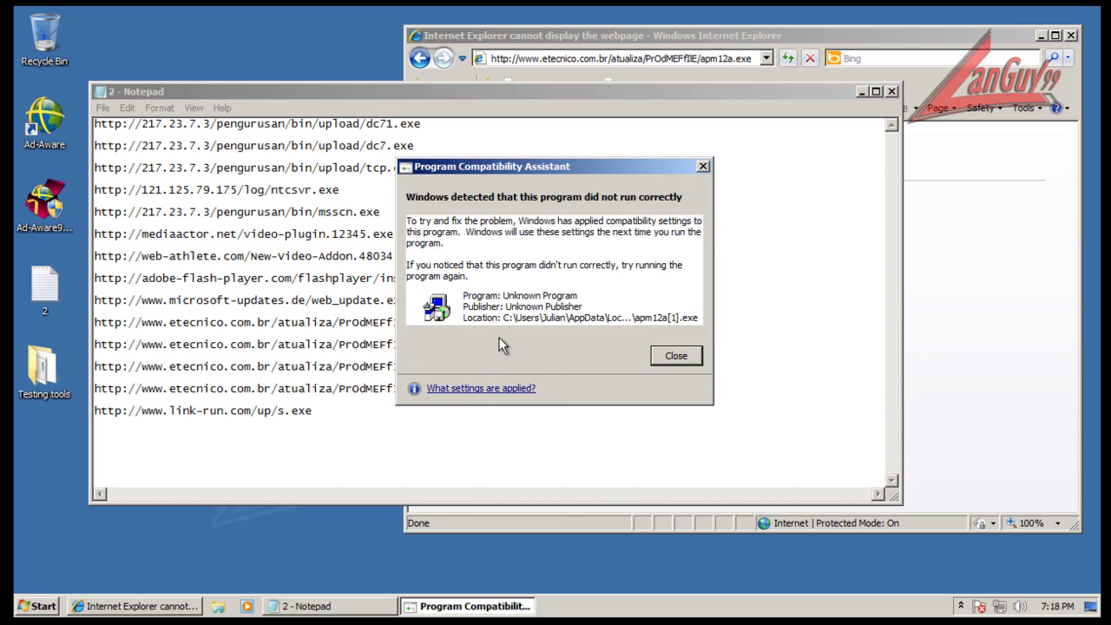
left_click(665, 354)
left_click(496, 343)
key("shift+Home")
key("ctrl+c")
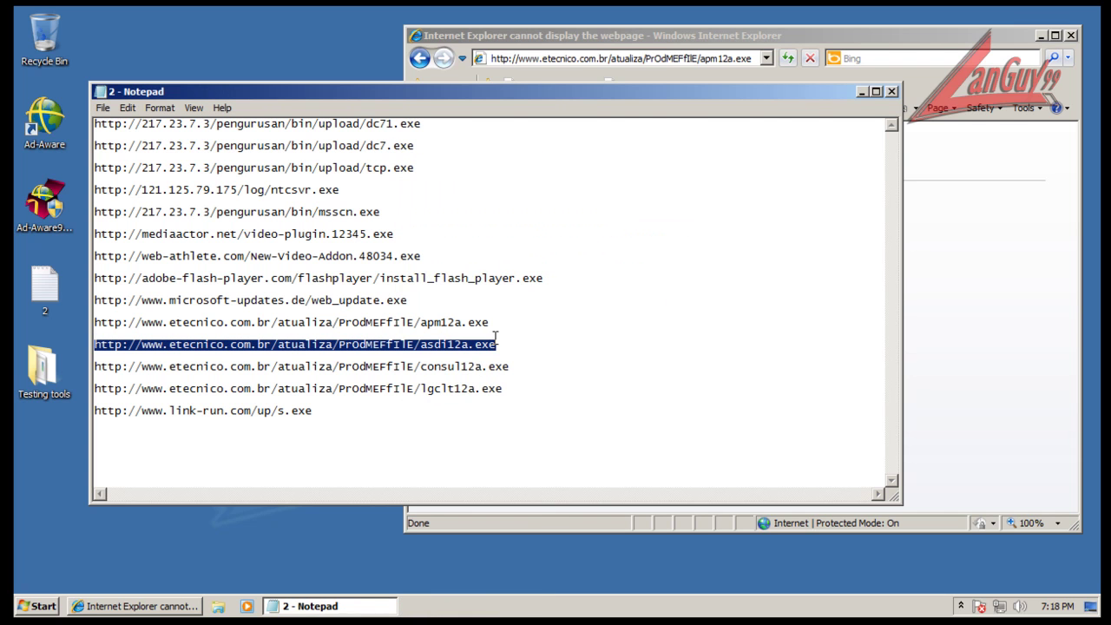
left_click(624, 38)
left_click(590, 58)
key("ctrl+v")
key("Return")
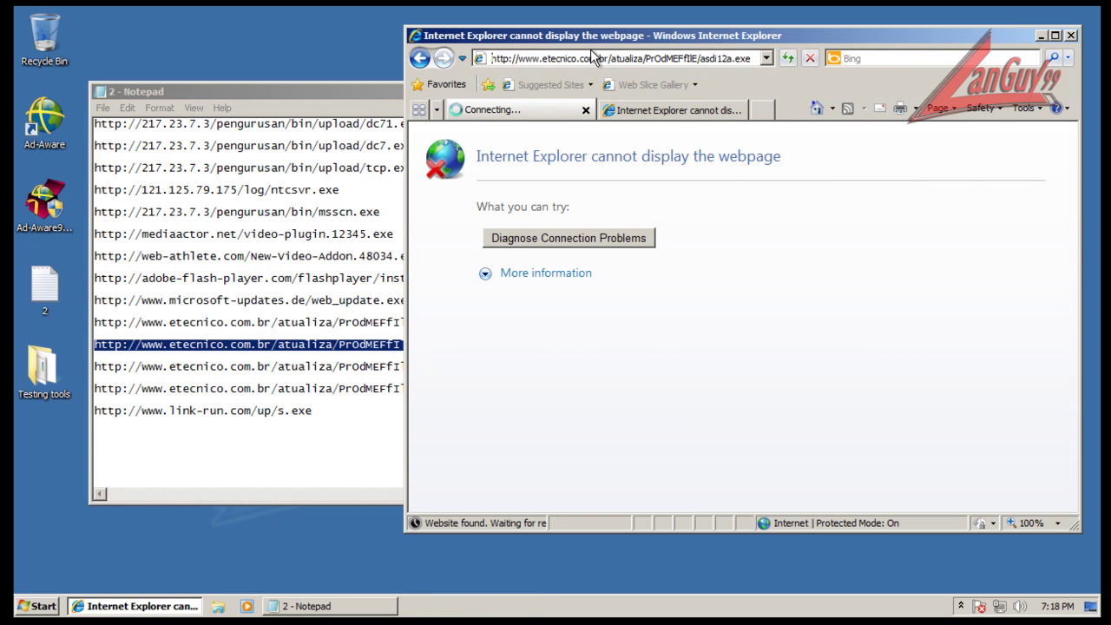
Download and run asdi12a.exe despite its unknown publisher, and dismiss its execution error
left_click(533, 317)
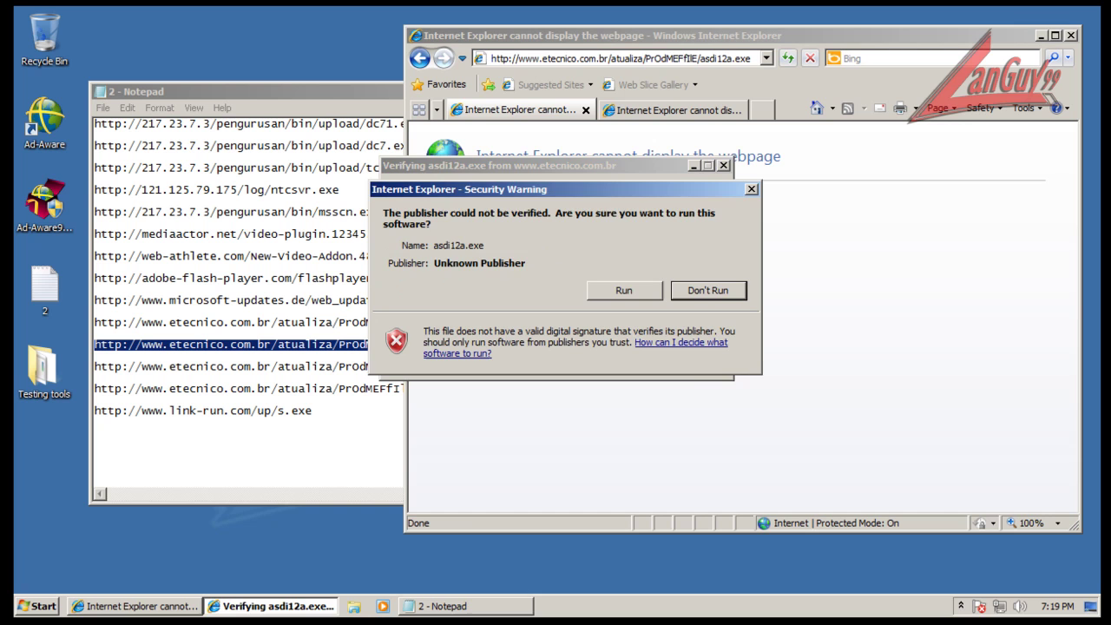
left_click(615, 290)
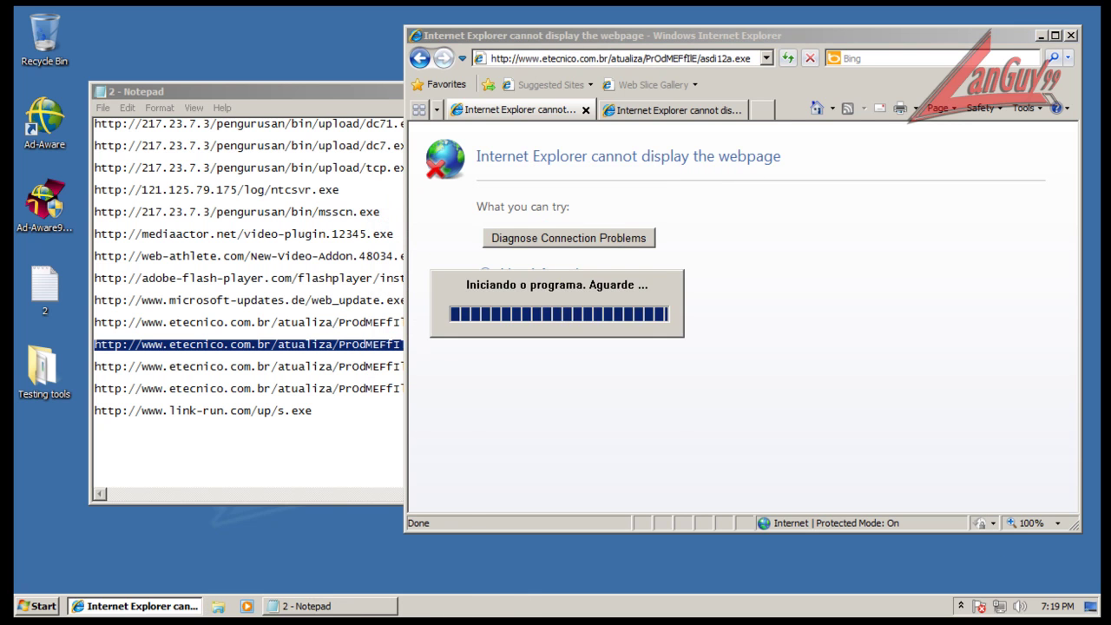
left_click(686, 352)
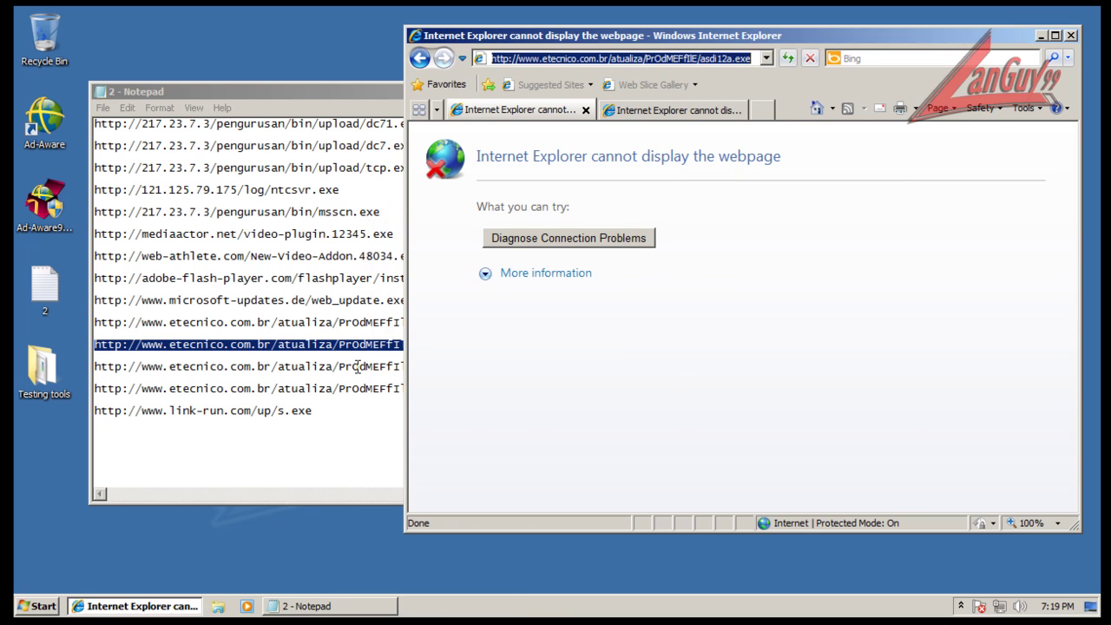
key("alt+Tab")
left_click(510, 366)
key("shift+Home")
key("ctrl+c")
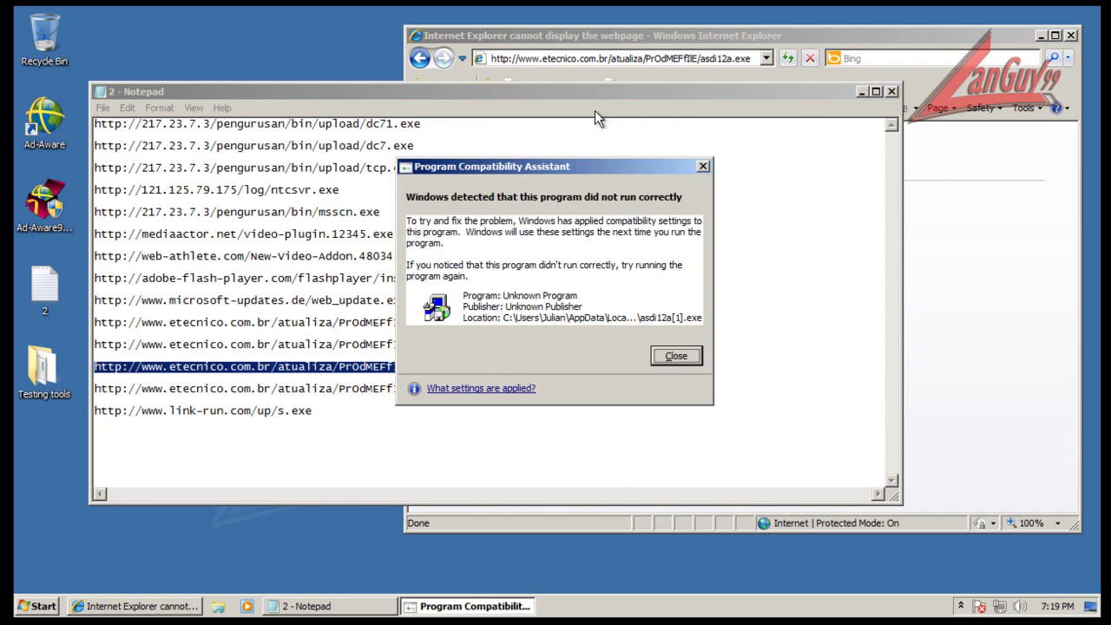
left_click(678, 356)
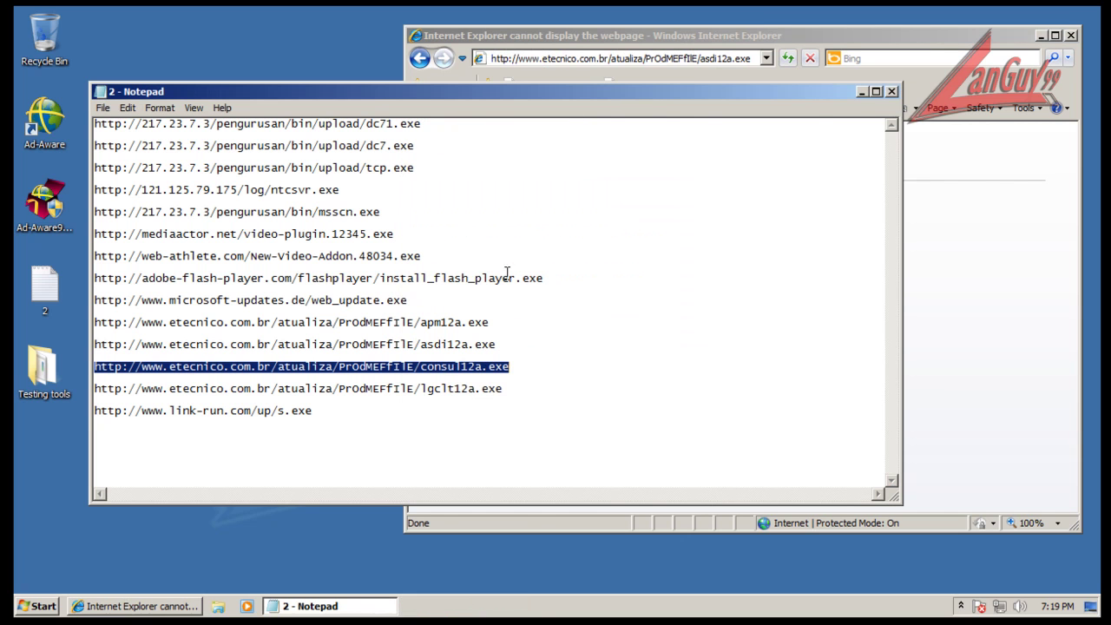
left_click(620, 35)
key("ctrl+v")
key("Return")
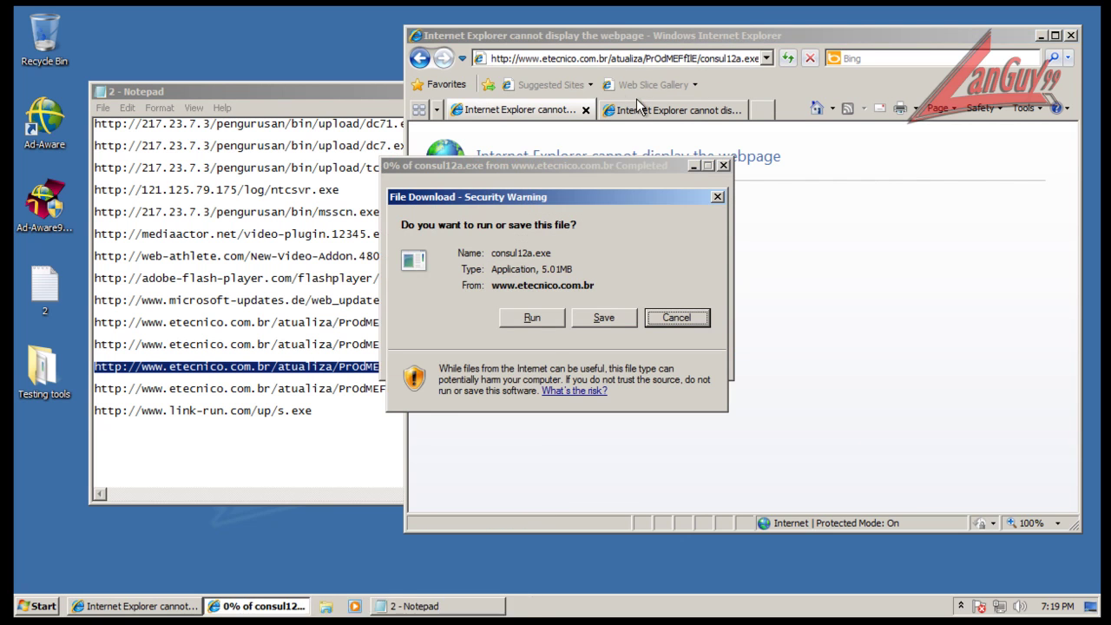
left_click(534, 319)
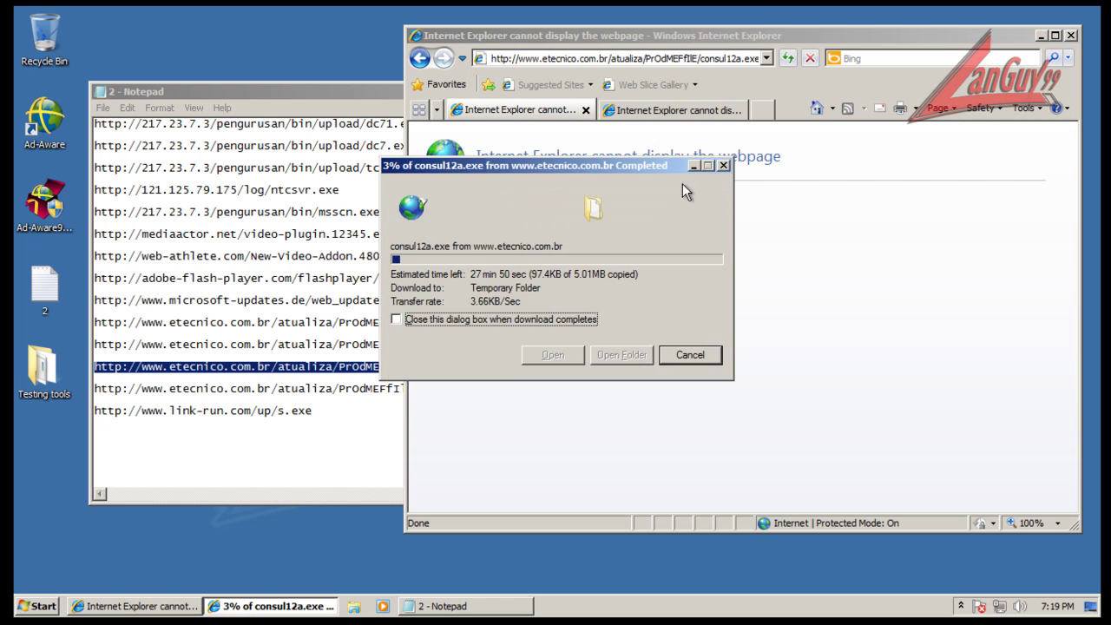
left_click(700, 113)
left_click(314, 421)
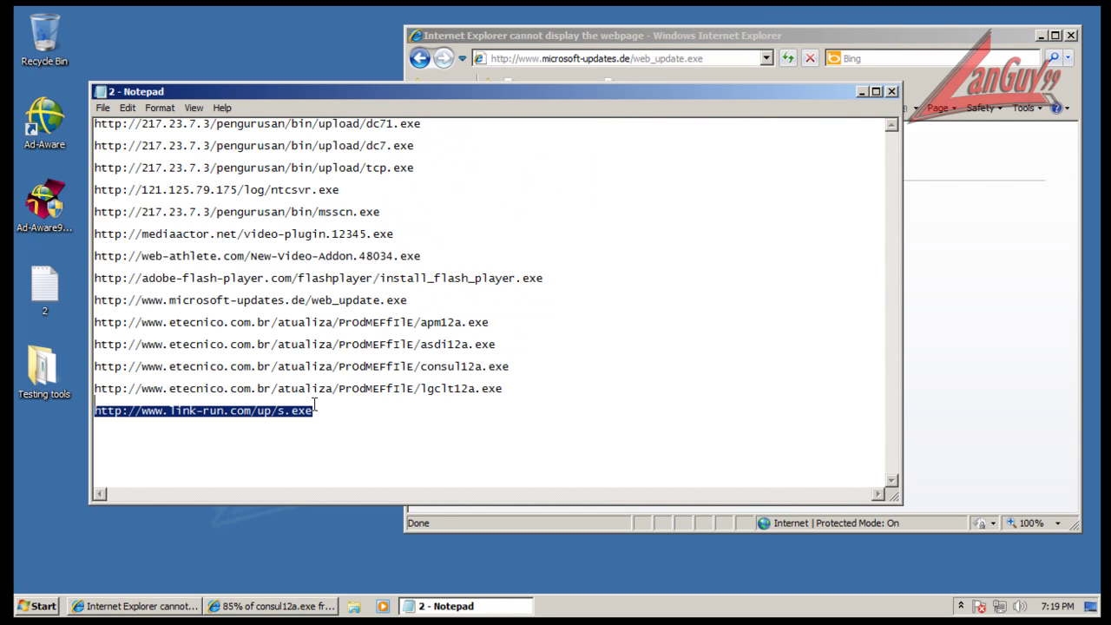
key("shift+Home")
key("ctrl+c")
left_click(615, 35)
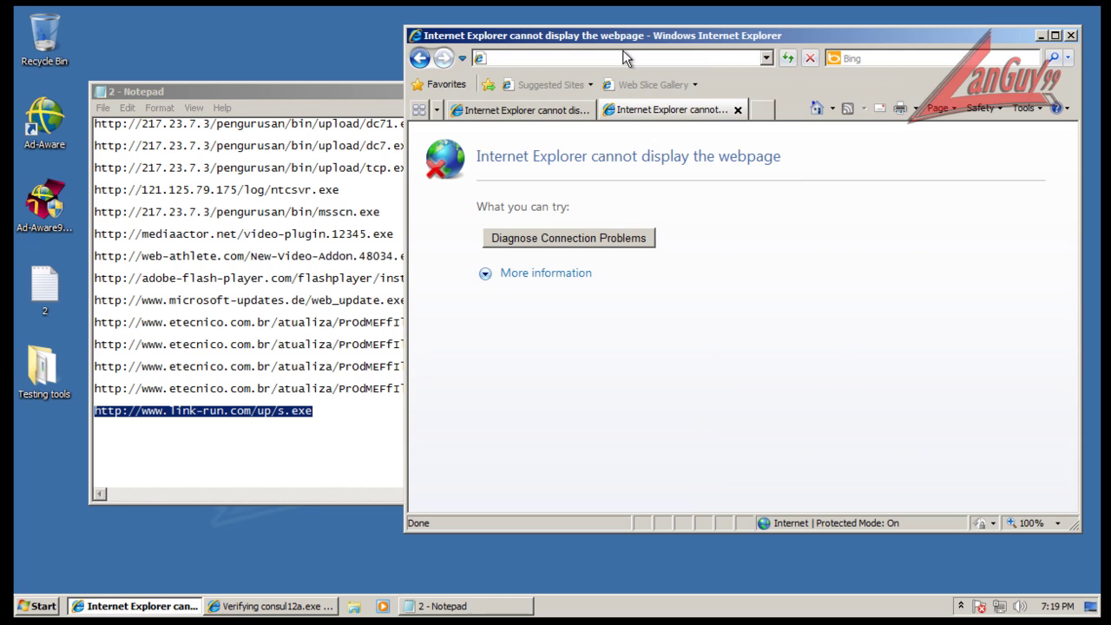
left_click(625, 58)
key("ctrl+v")
key("Return")
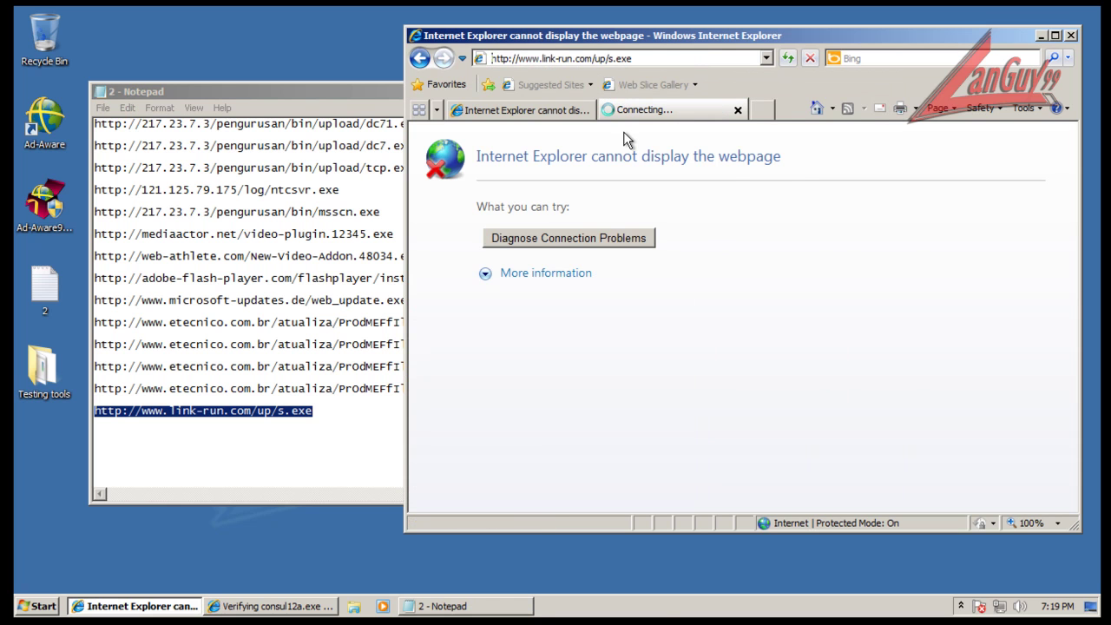
Run s.exe and consul12a.exe despite their unknown publishers, and dismiss the Ad-Watch Live! alert and the execution error
left_click(528, 318)
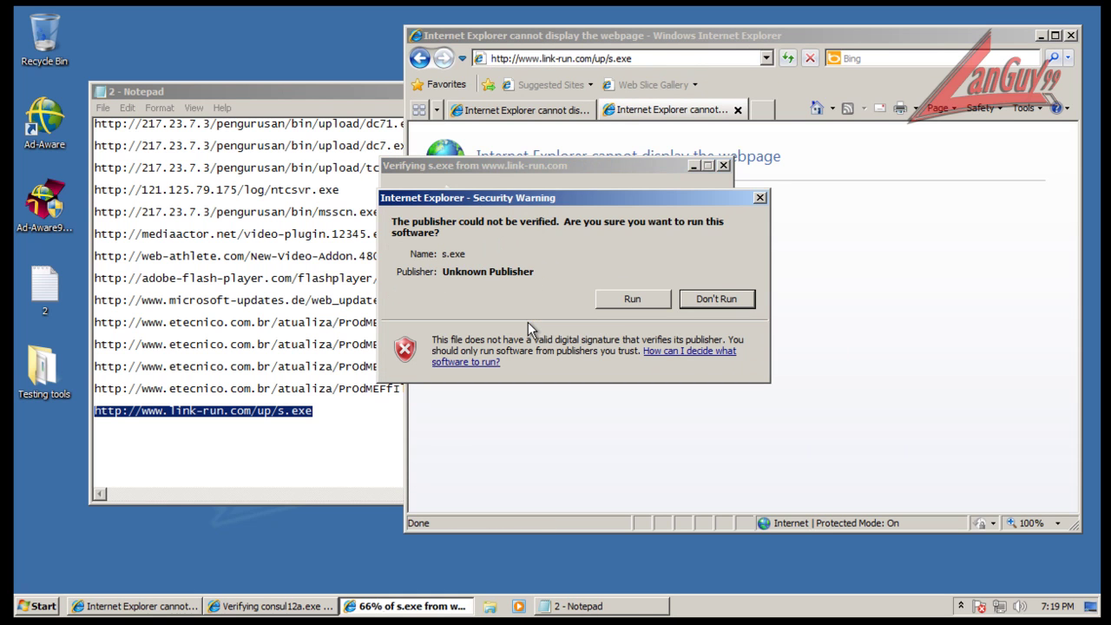
left_click(632, 297)
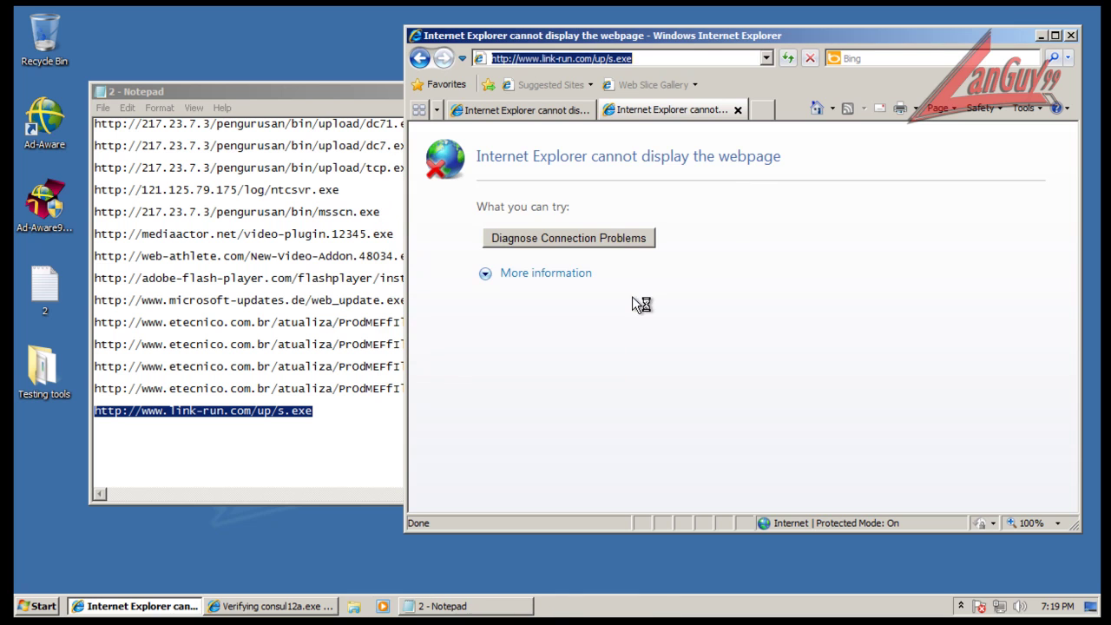
left_click(260, 606)
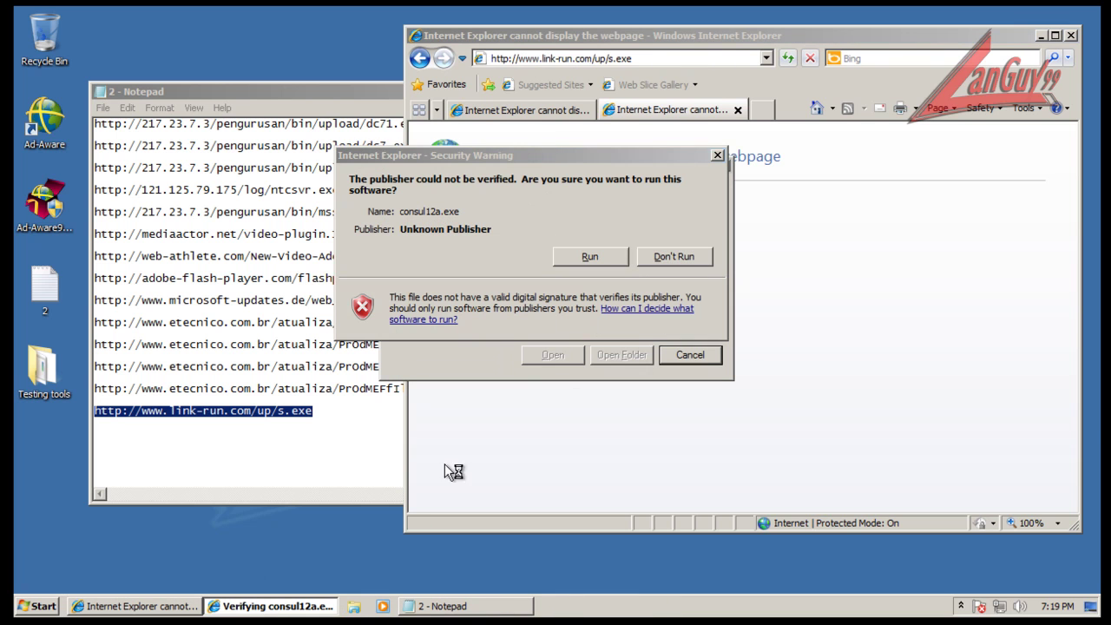
left_click(590, 257)
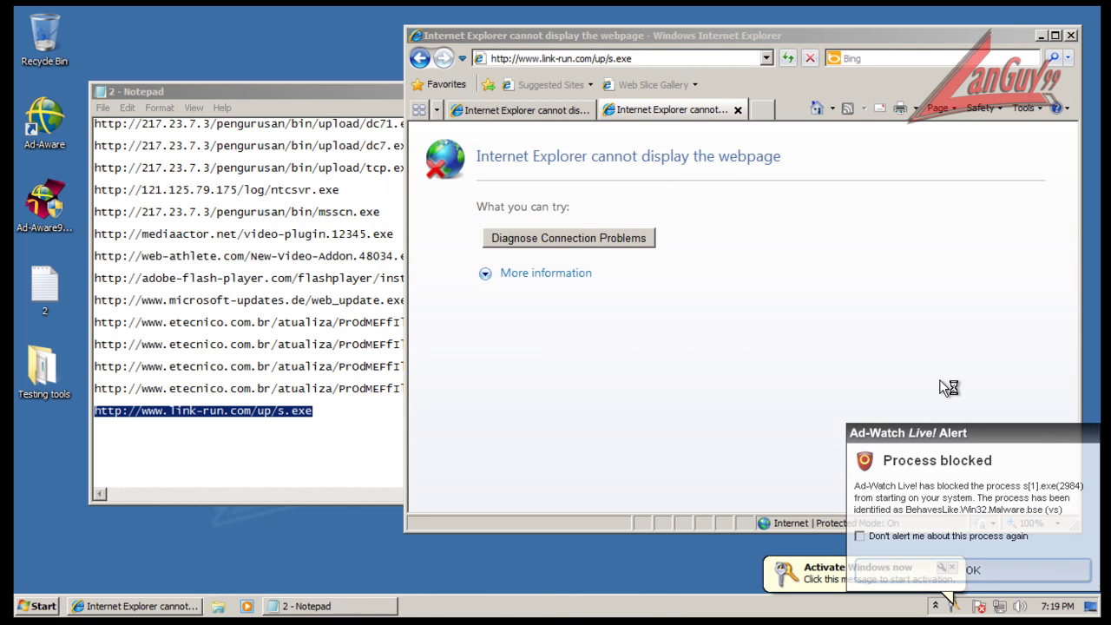
left_click(1002, 568)
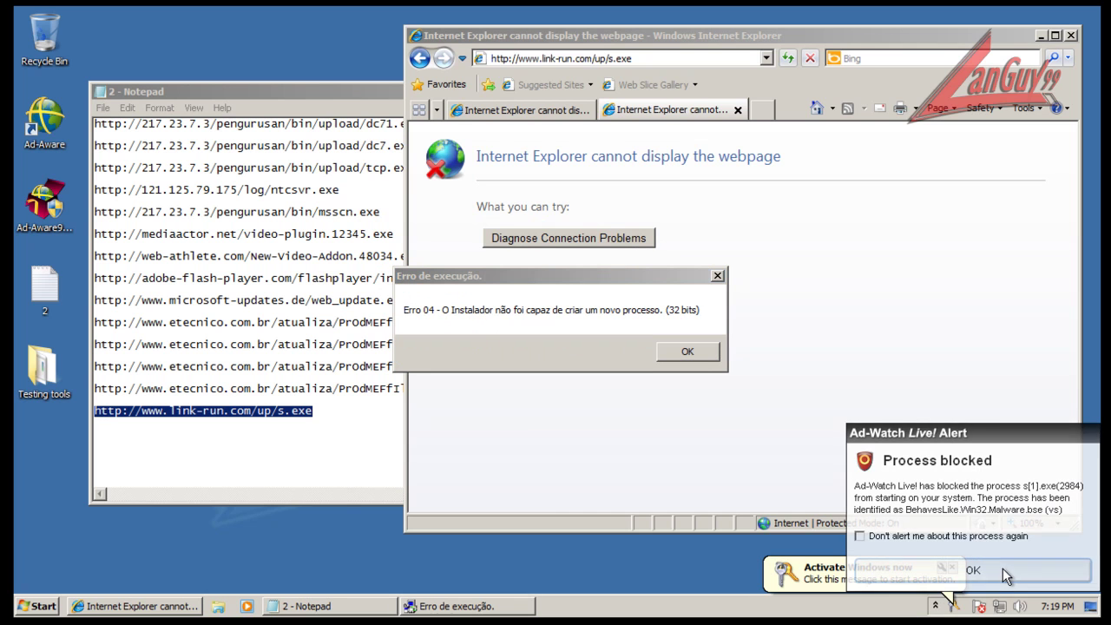
left_click(687, 352)
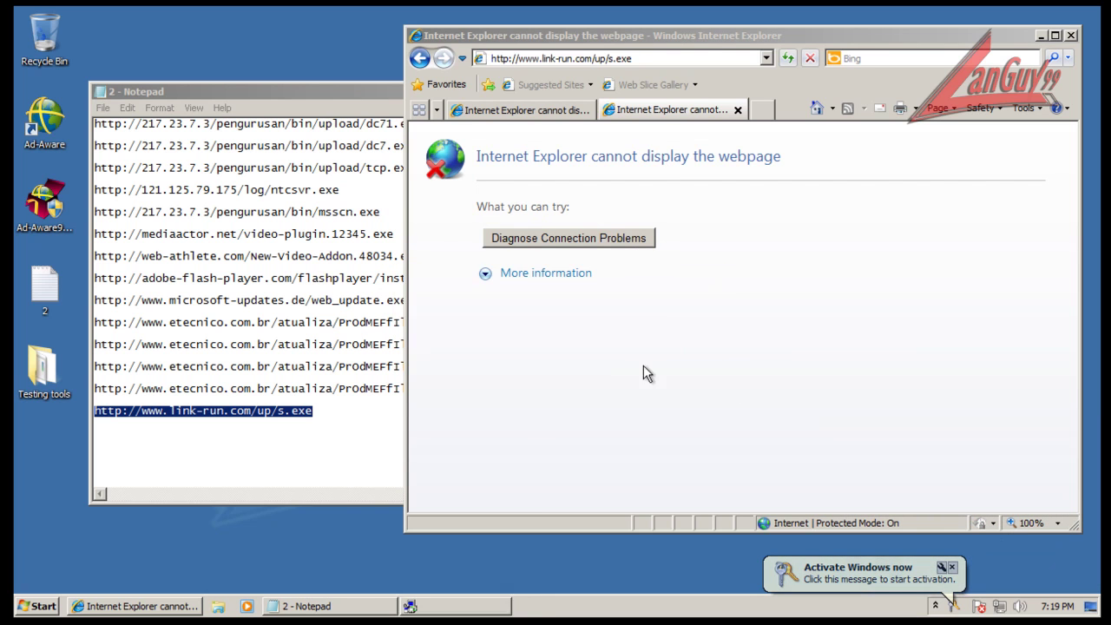
Close the Program Compatibility Assistant message for consul12a.exe and try to load the lgclt12a.exe URL in the second browser tab
left_click(523, 392)
double_click(519, 390)
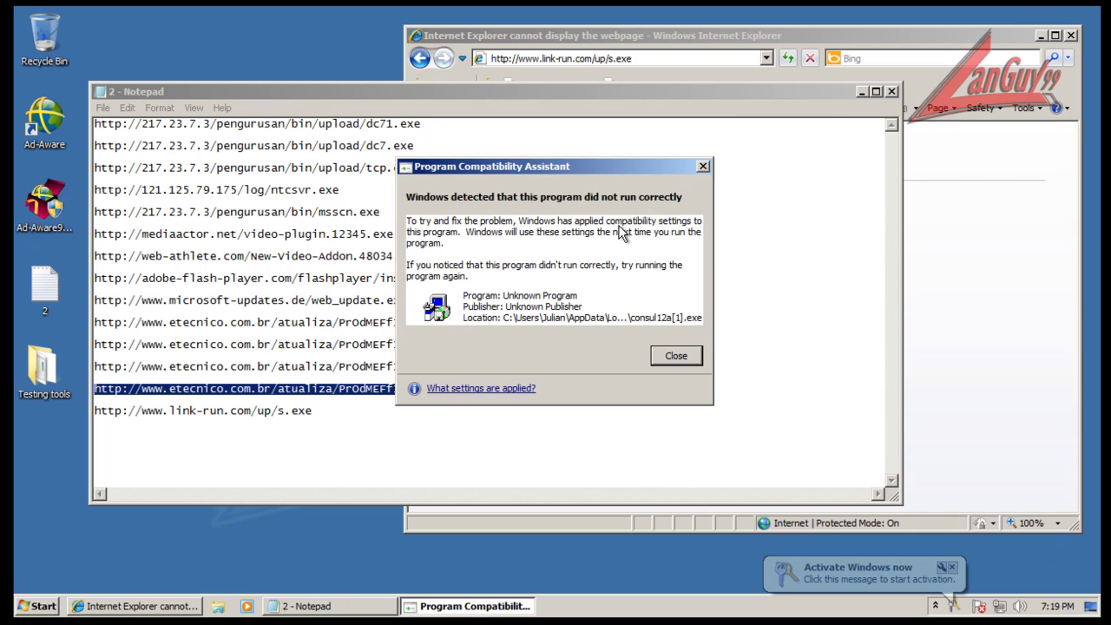
left_click(688, 355)
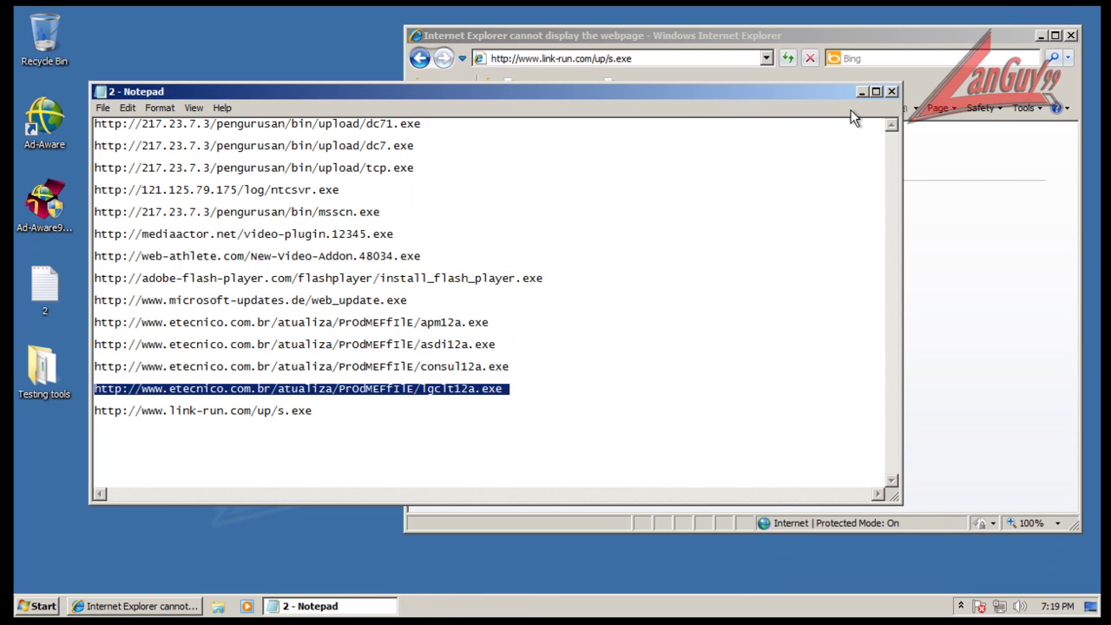
left_click(814, 33)
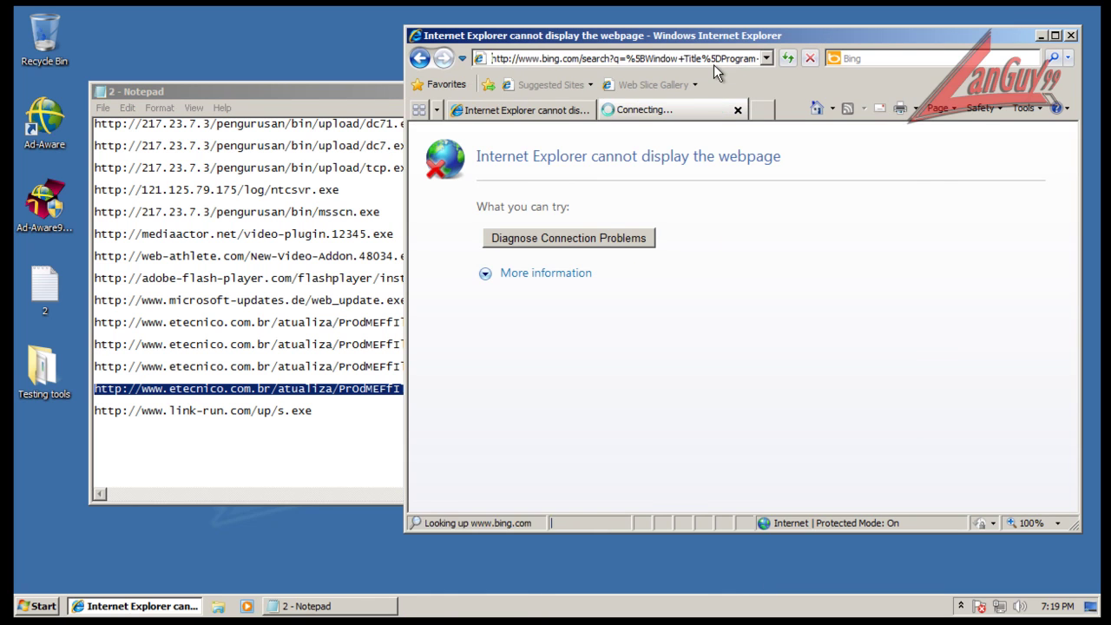
left_click(307, 441)
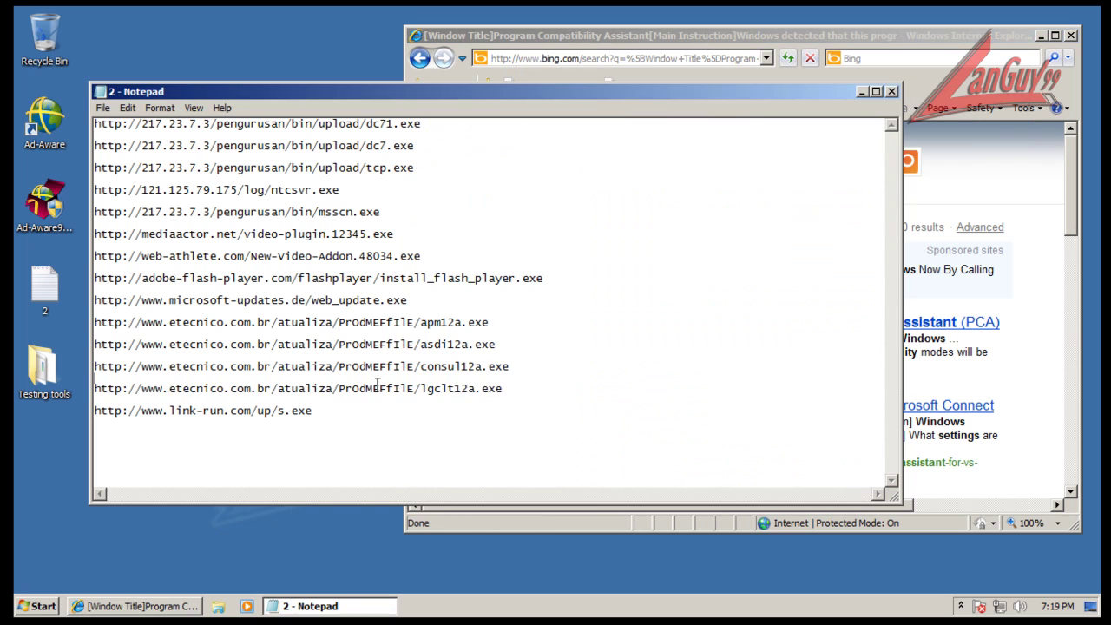
left_click_drag(508, 388, 94, 388)
key("ctrl+c")
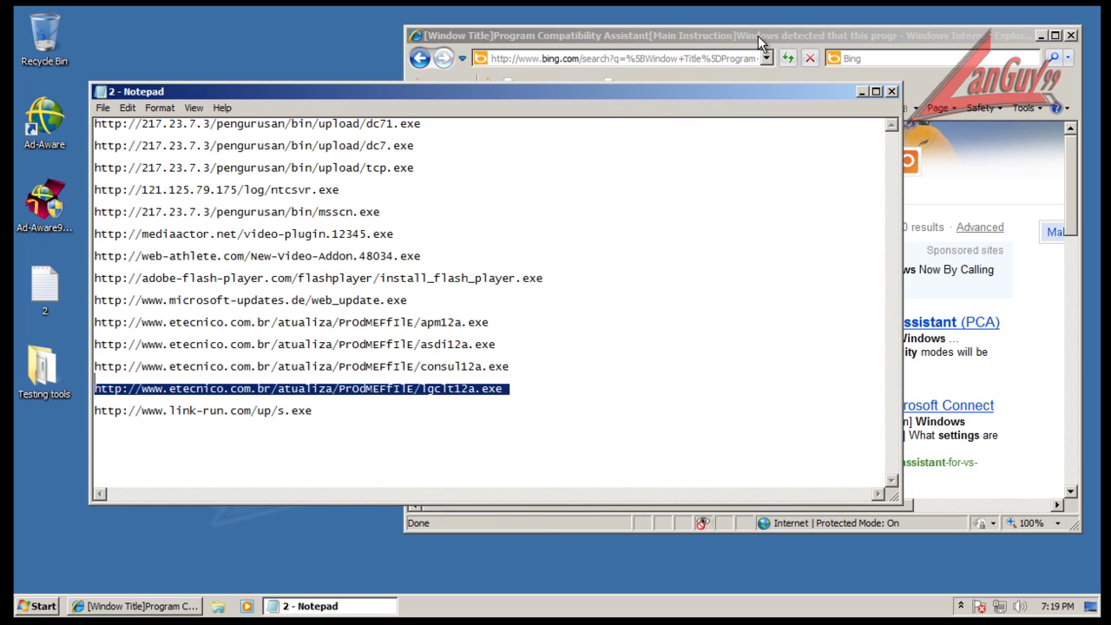
left_click(758, 35)
left_click(716, 59)
key("ctrl+v")
key("Return")
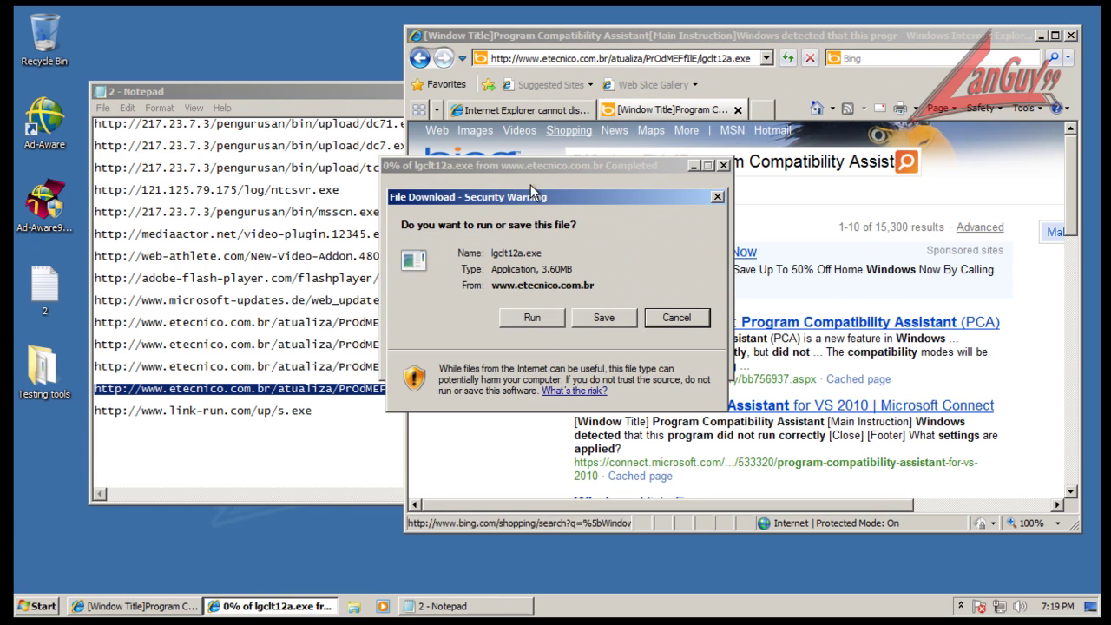
left_click(528, 319)
left_click(521, 111)
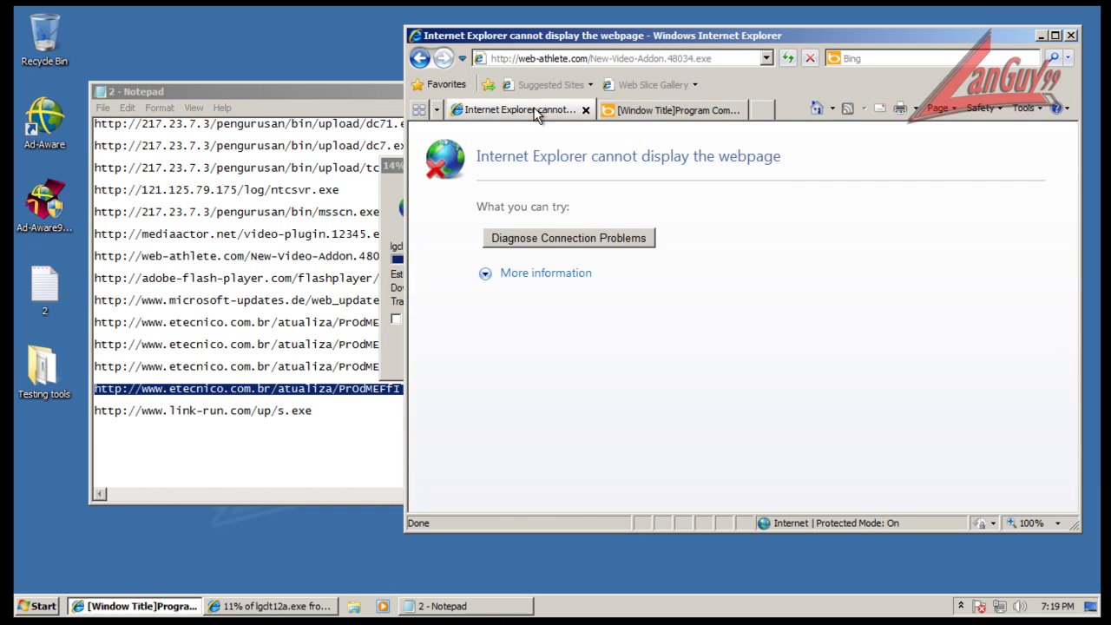
left_click(368, 105)
left_click(426, 124)
left_click_drag(438, 124, 14, 78)
key("ctrl+c")
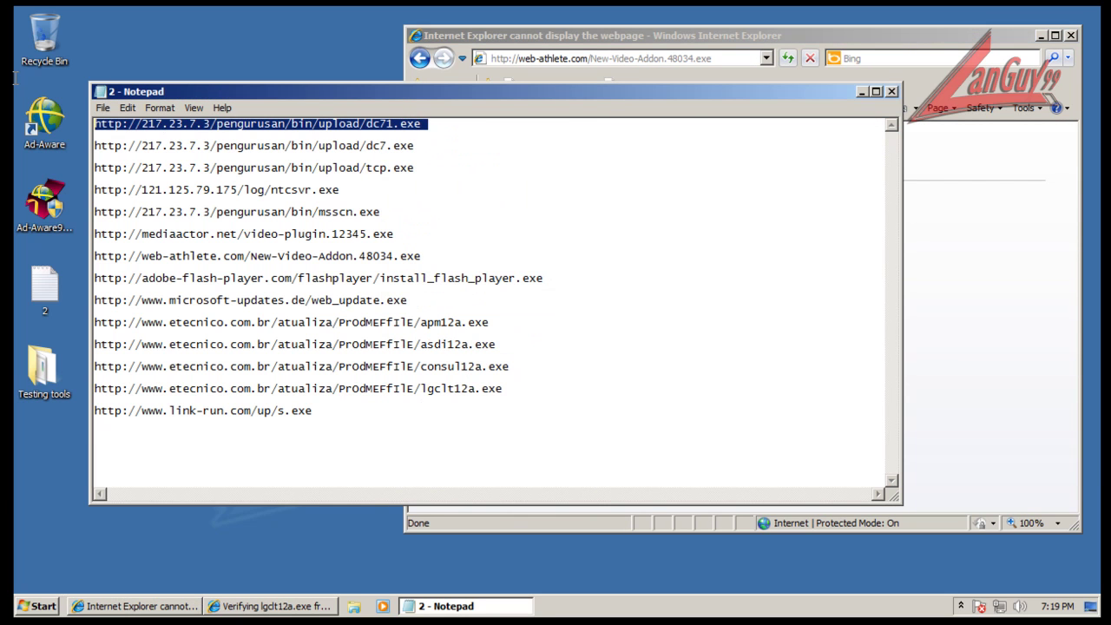
left_click(640, 35)
left_click(640, 59)
key("ctrl+v")
key("Return")
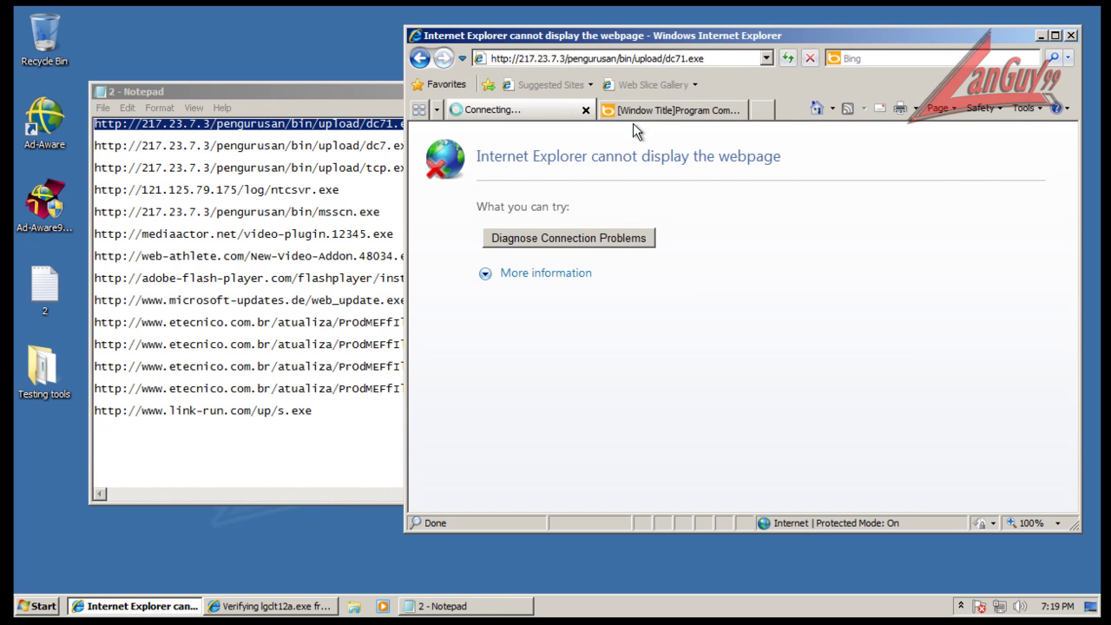
Close the browser tab with the Bing results and dismiss the lgclt12a.exe download dialog
left_click(639, 113)
left_click(738, 110)
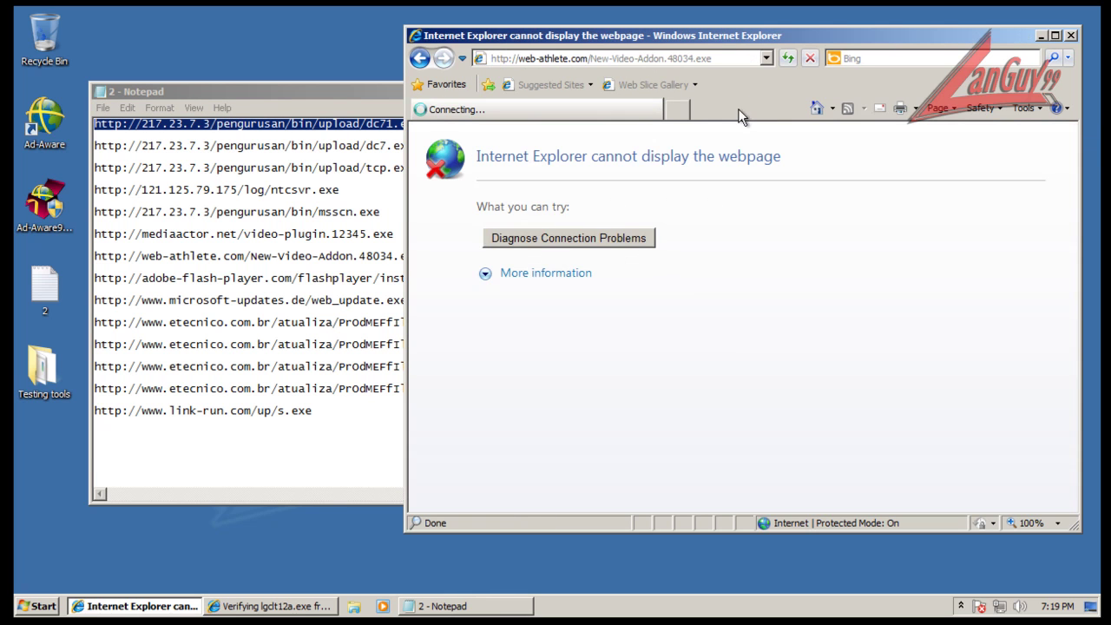
left_click(599, 266)
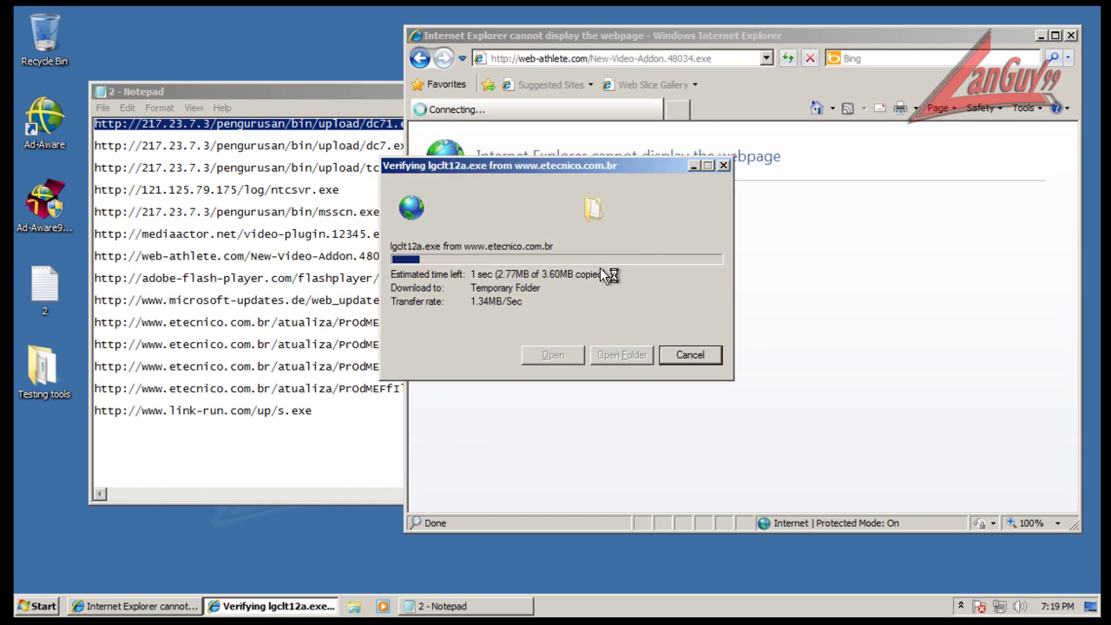
left_click(687, 352)
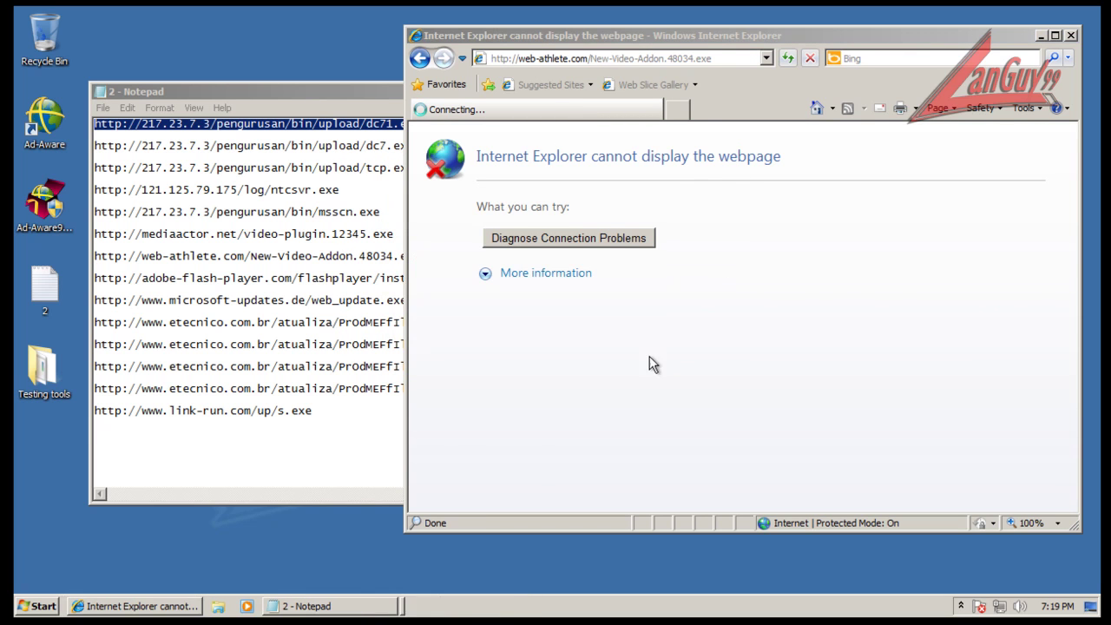
left_click(390, 97)
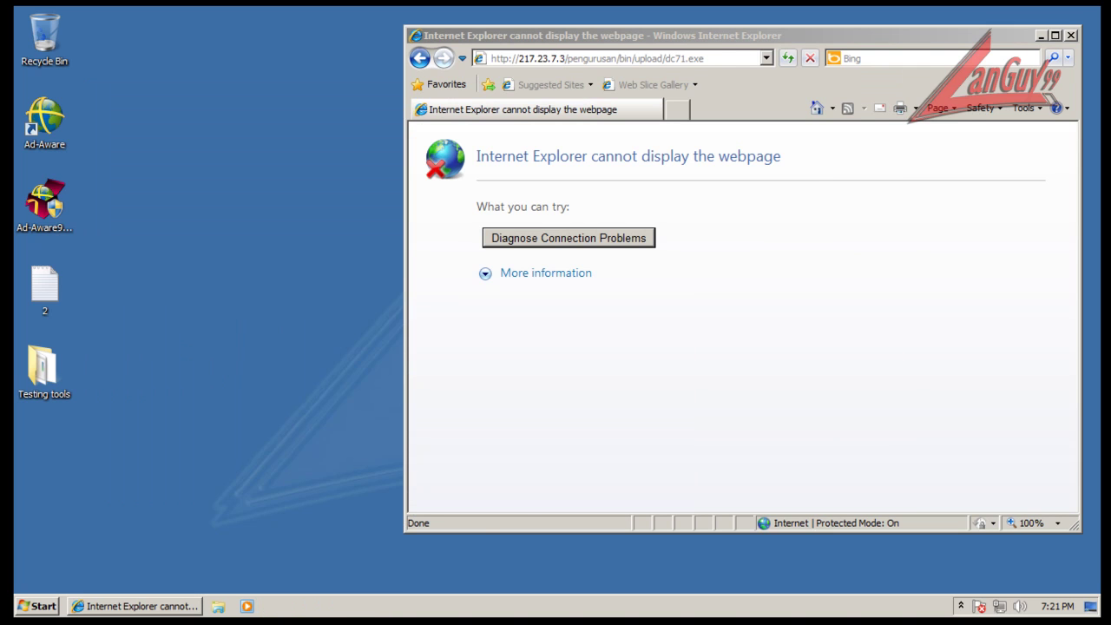
Open the text file 2 from the desktop and load its first URL, fastdataloadking.com/Anti-Trojan.Elite.4.9.7.CRACK.45288.exe, in the browser, retrying once
double_click(52, 293)
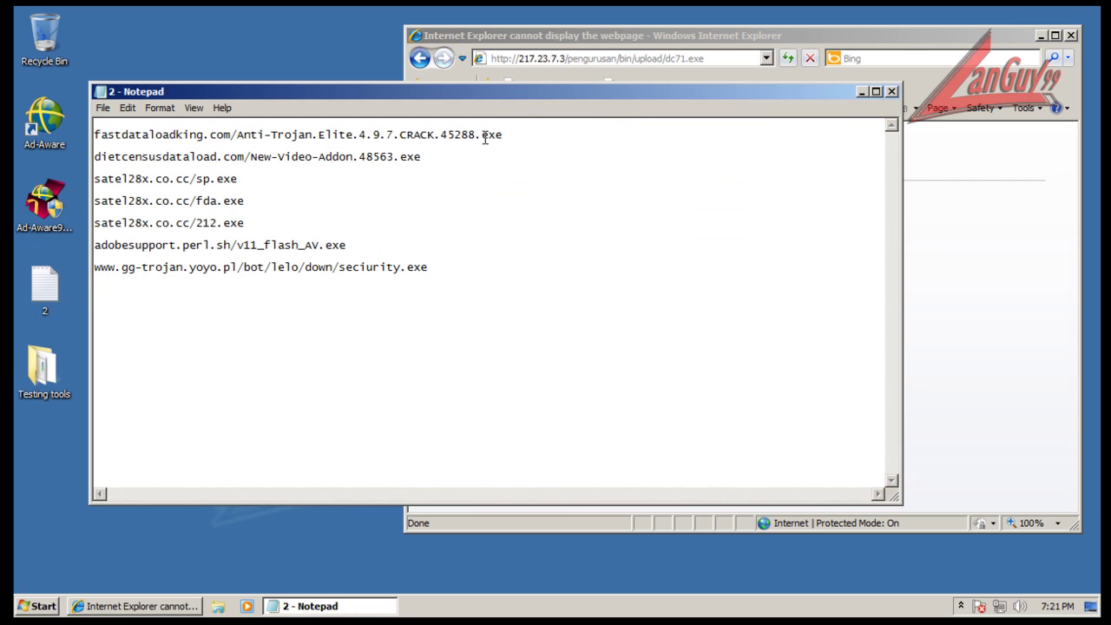
double_click(506, 135)
key("ctrl+c")
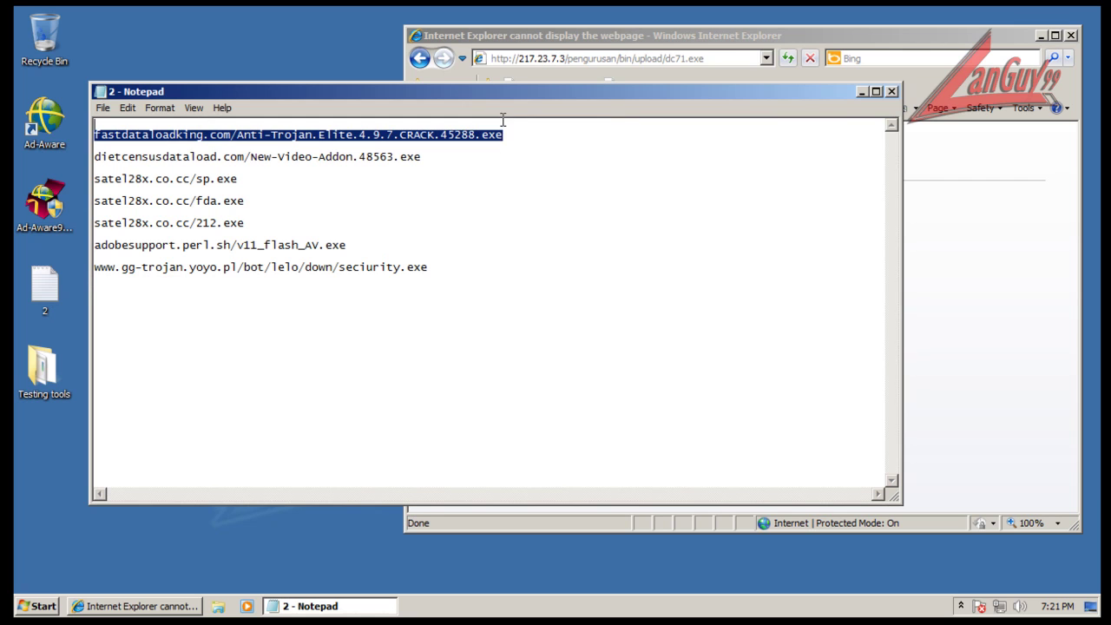
left_click(680, 32)
left_click(685, 59)
key("ctrl+v")
key("Return")
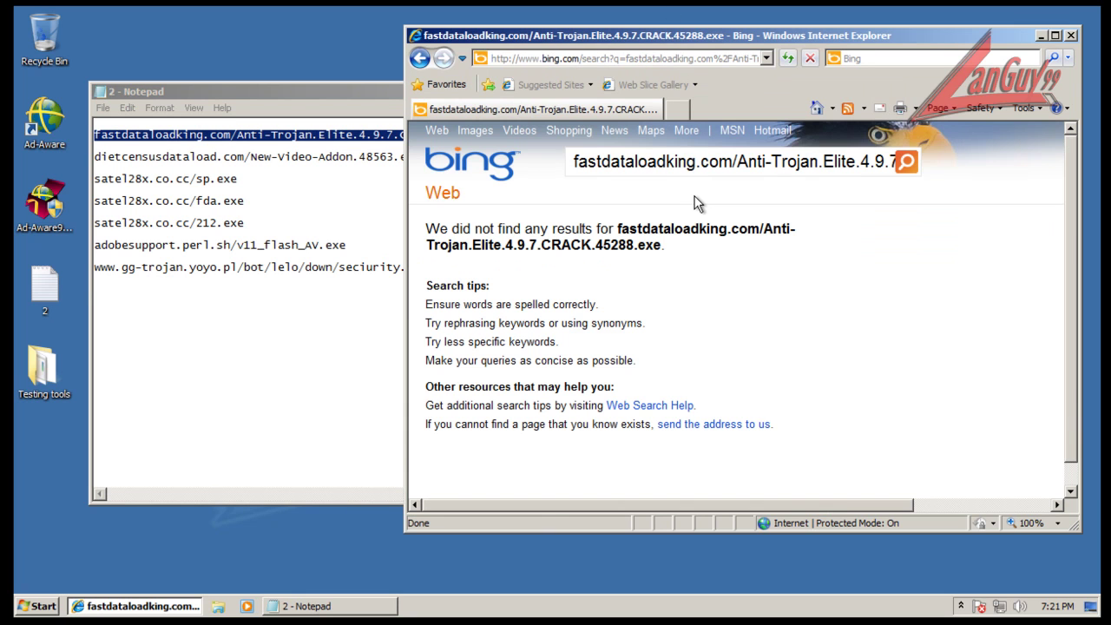
left_click(575, 58)
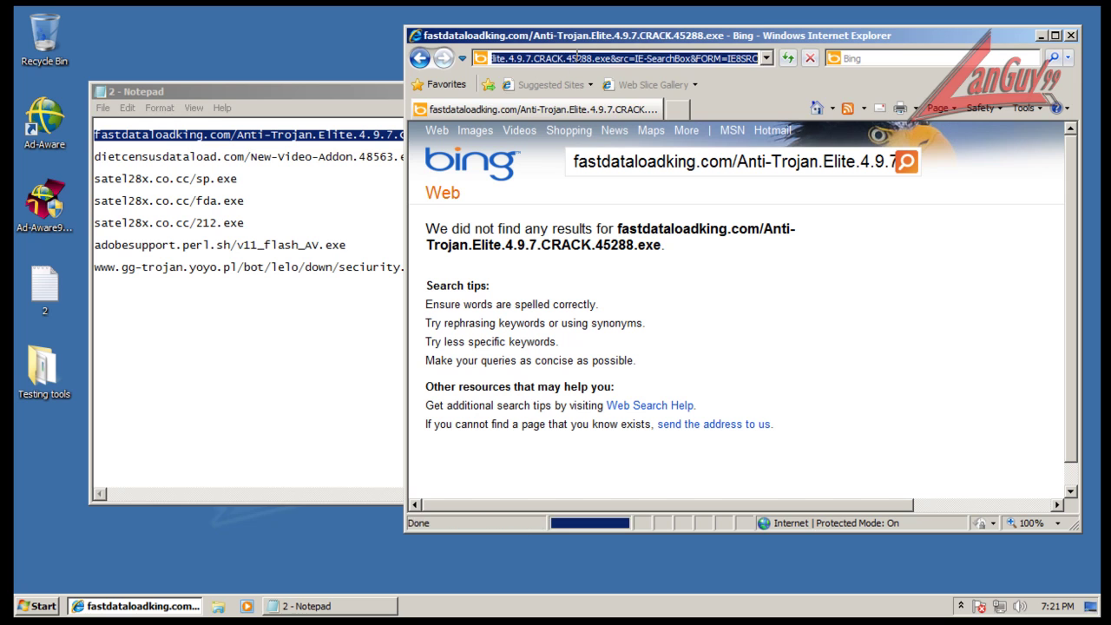
key("ctrl+v")
key("Return")
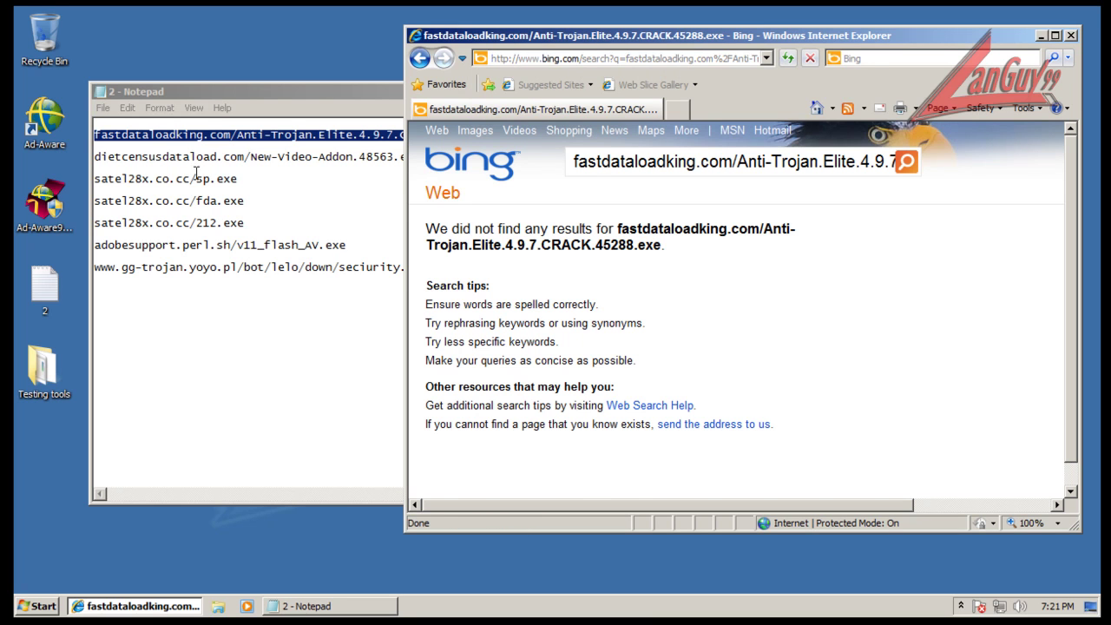
Copy dietcensusdataload.com/New-Video-Addon.48563.exe from the new URL list and load it in the browser
left_click(320, 159)
double_click(431, 149)
key("ctrl+c")
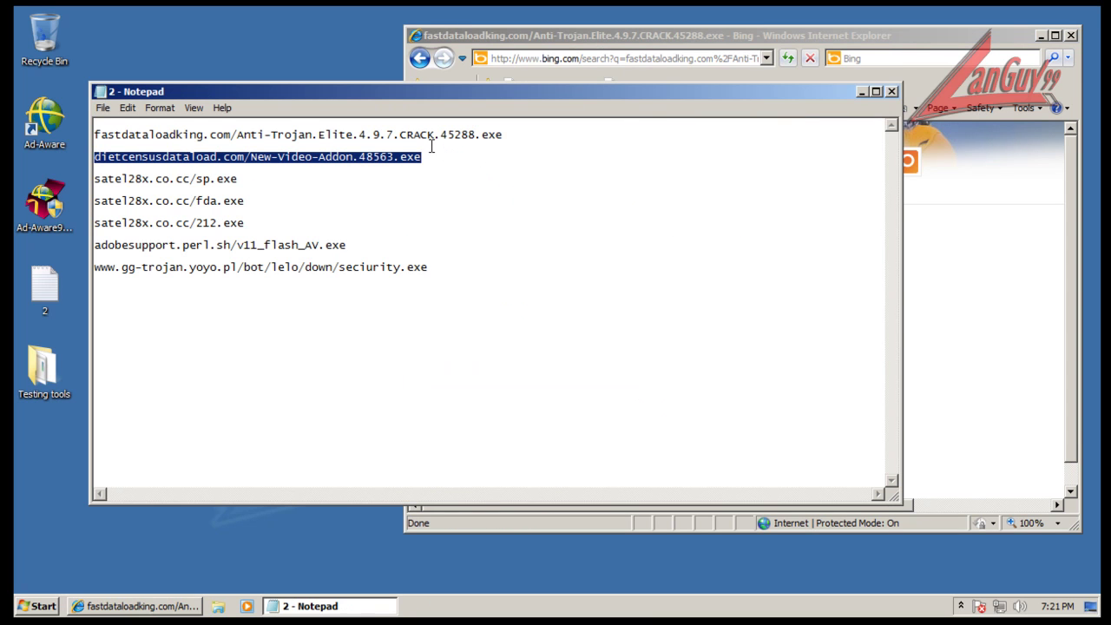
left_click(722, 36)
left_click(714, 59)
key("ctrl+v")
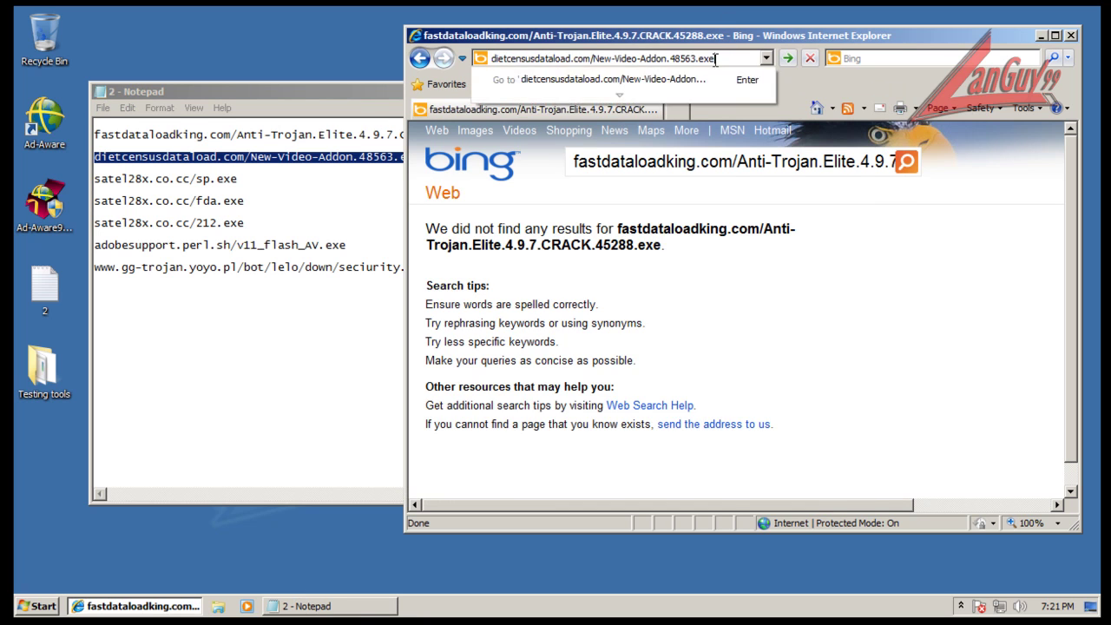
key("Return")
Load satel28x.co.cc/sp.exe from the URL list in the browser and run the download despite its unknown publisher
left_click(238, 179)
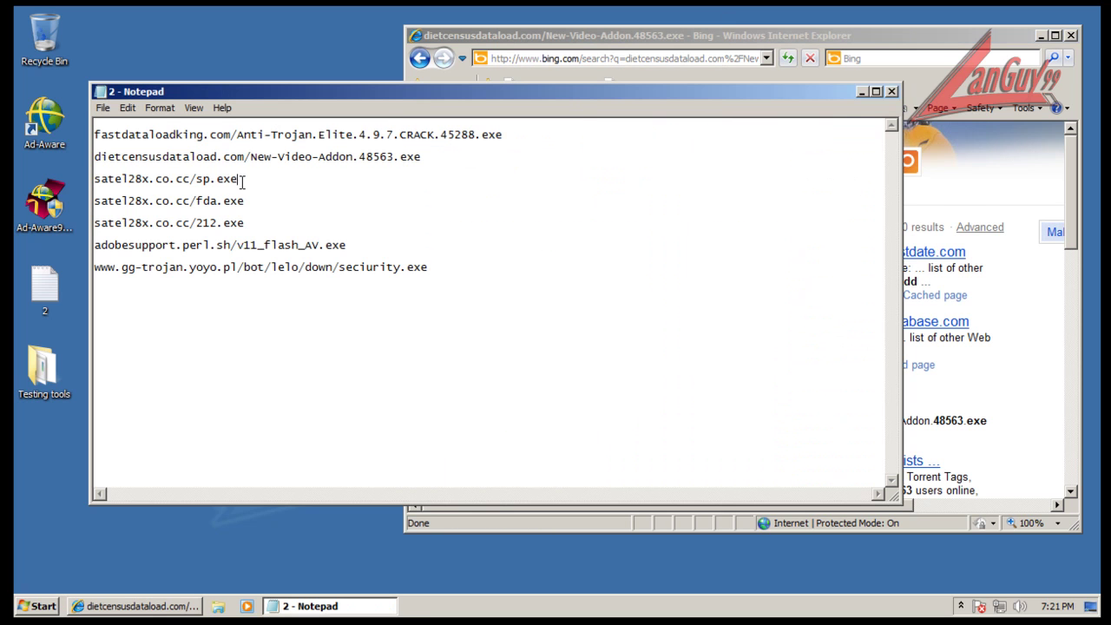
double_click(238, 179)
key("ctrl+c")
left_click(549, 37)
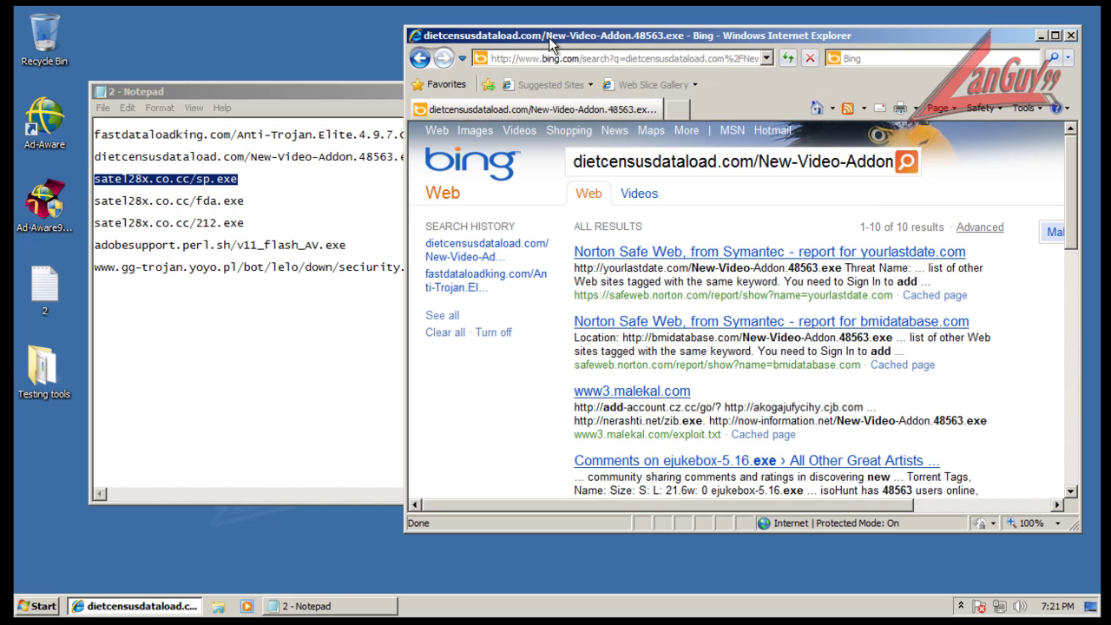
left_click(543, 58)
key("ctrl+v")
key("Return")
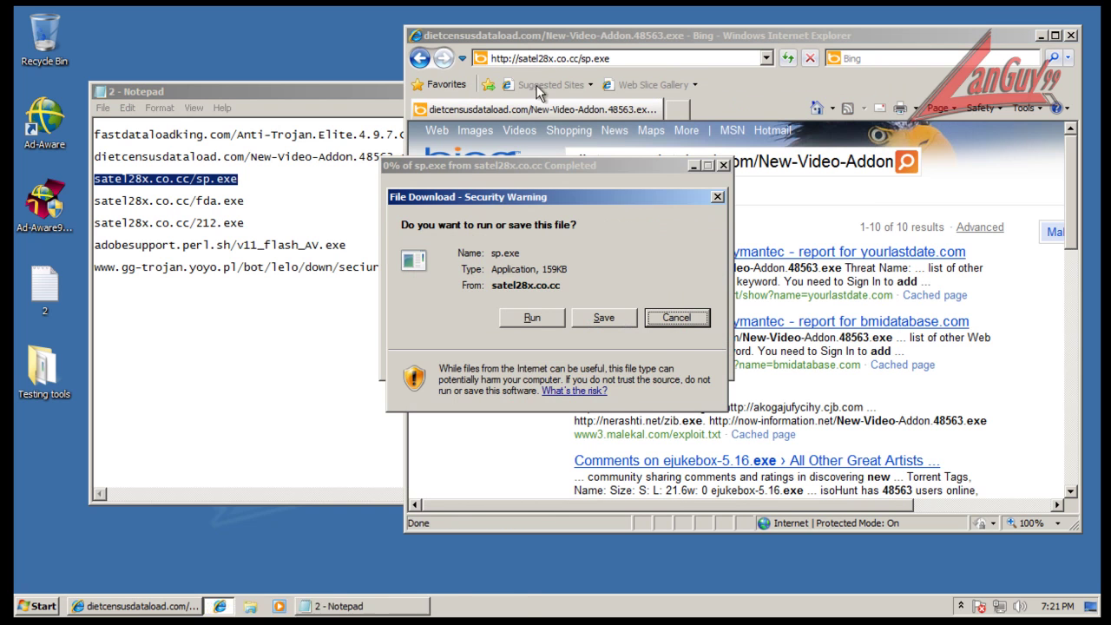
left_click(533, 316)
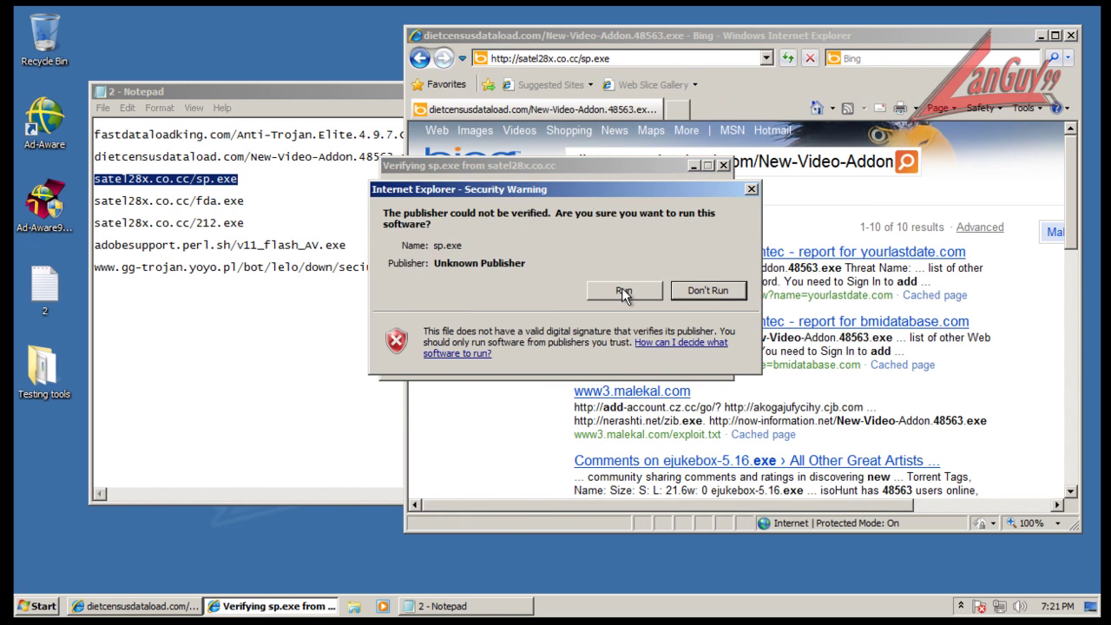
left_click(621, 288)
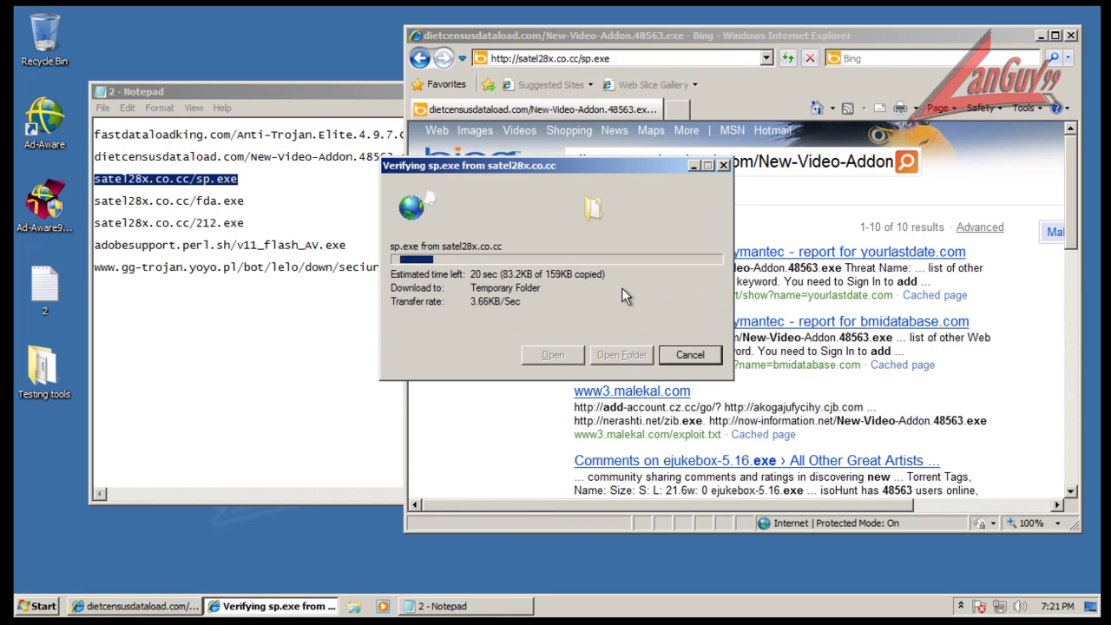
Load satel28x.co.cc/fda.exe from the URL list, run it despite its unknown publisher, and check the sp.exe download window
double_click(249, 193)
key("ctrl+c")
left_click(542, 34)
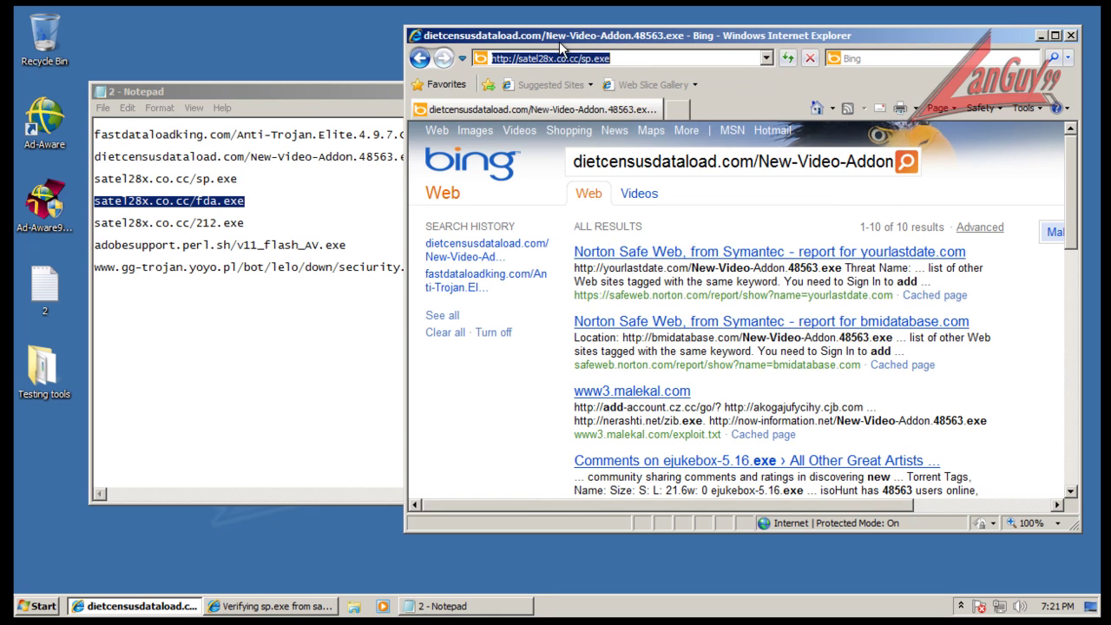
key("ctrl+v")
key("Return")
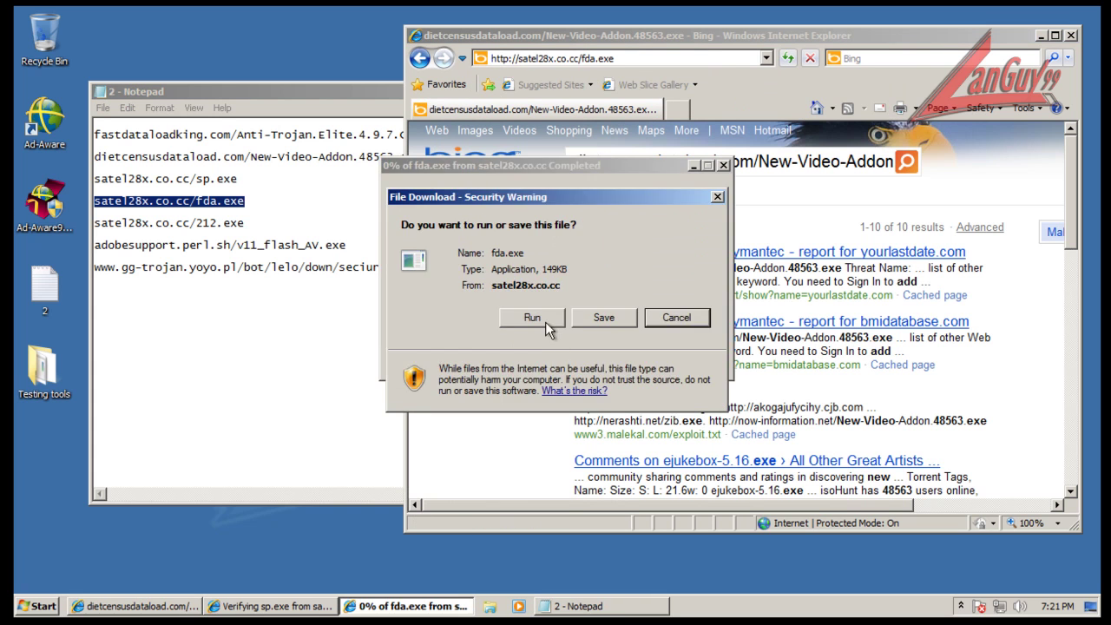
left_click(545, 320)
left_click(634, 297)
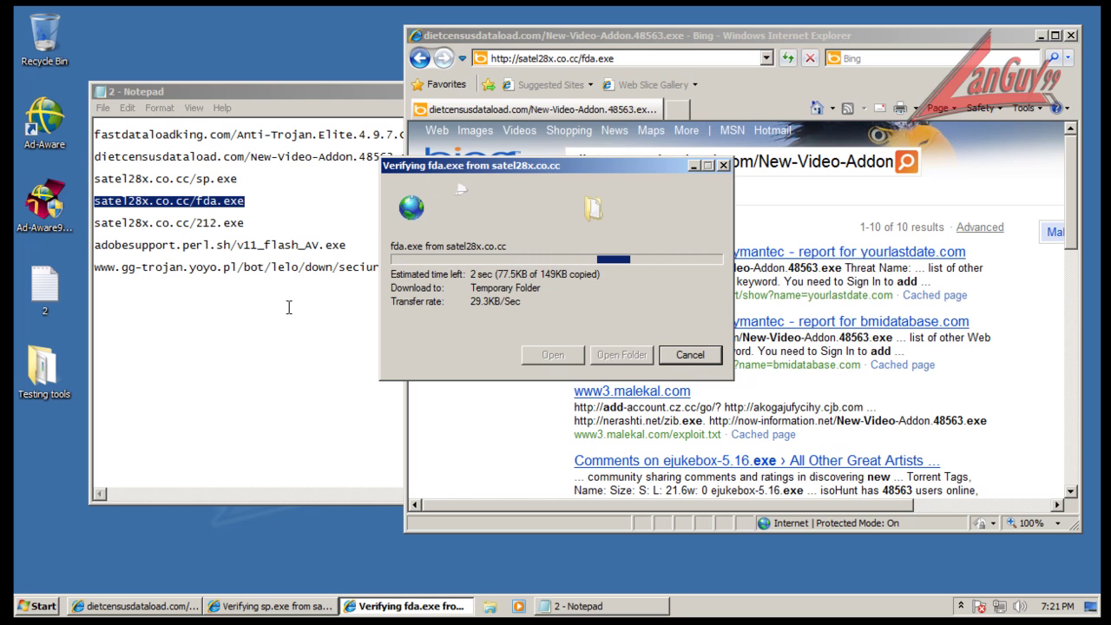
left_click(270, 614)
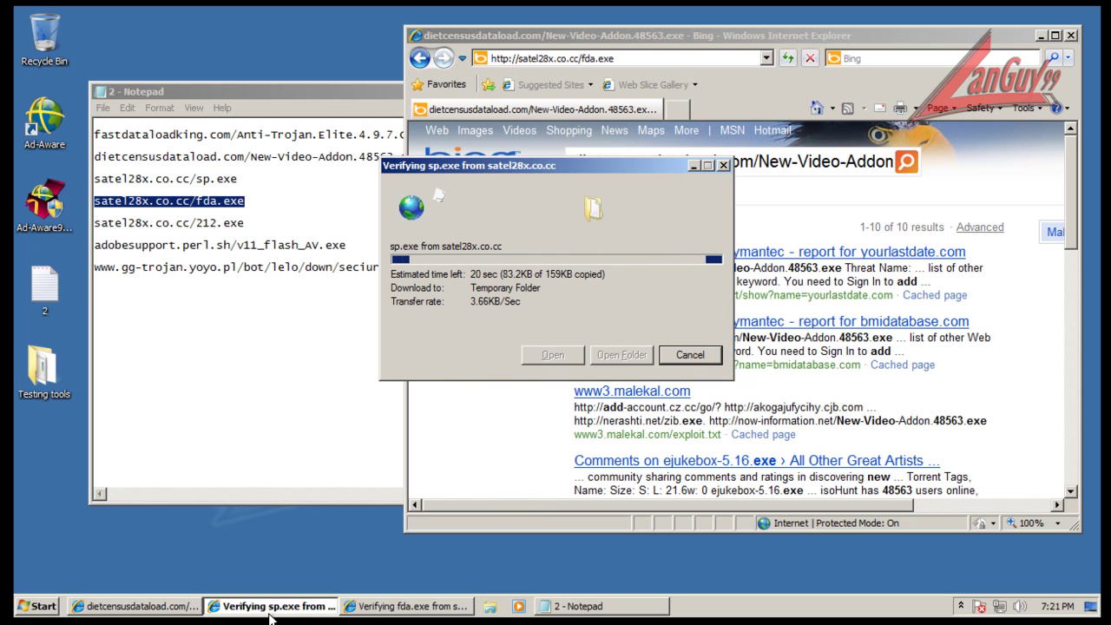
left_click(270, 606)
Load satel28x.co.cc/212.exe from the URL list in the browser and run the download despite its unknown publisher
left_click(252, 230)
double_click(249, 219)
key("ctrl+c")
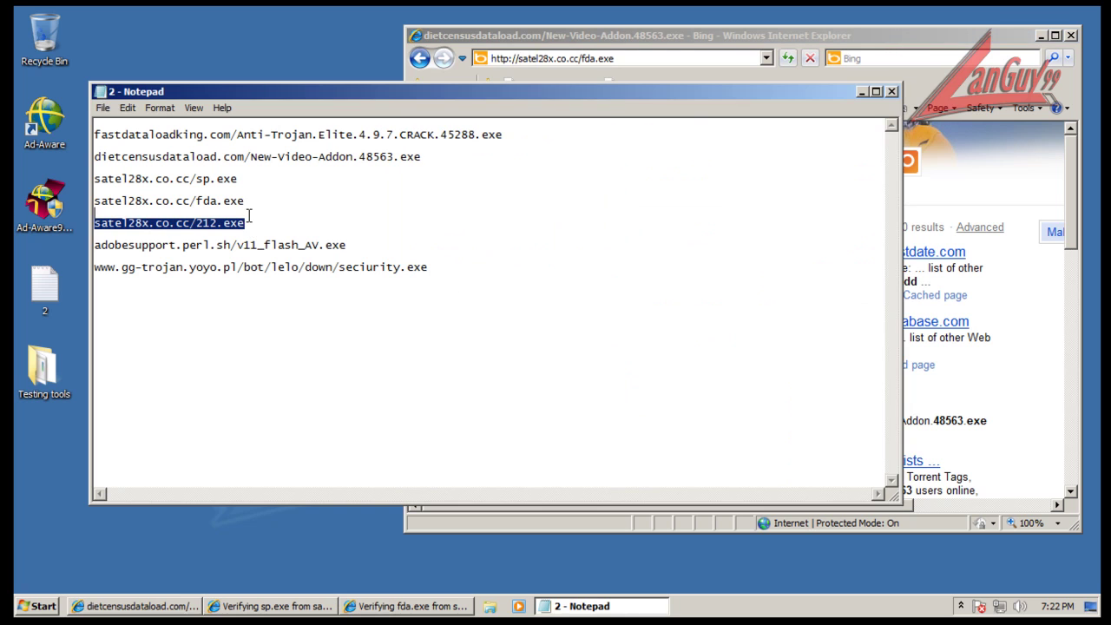
left_click(604, 36)
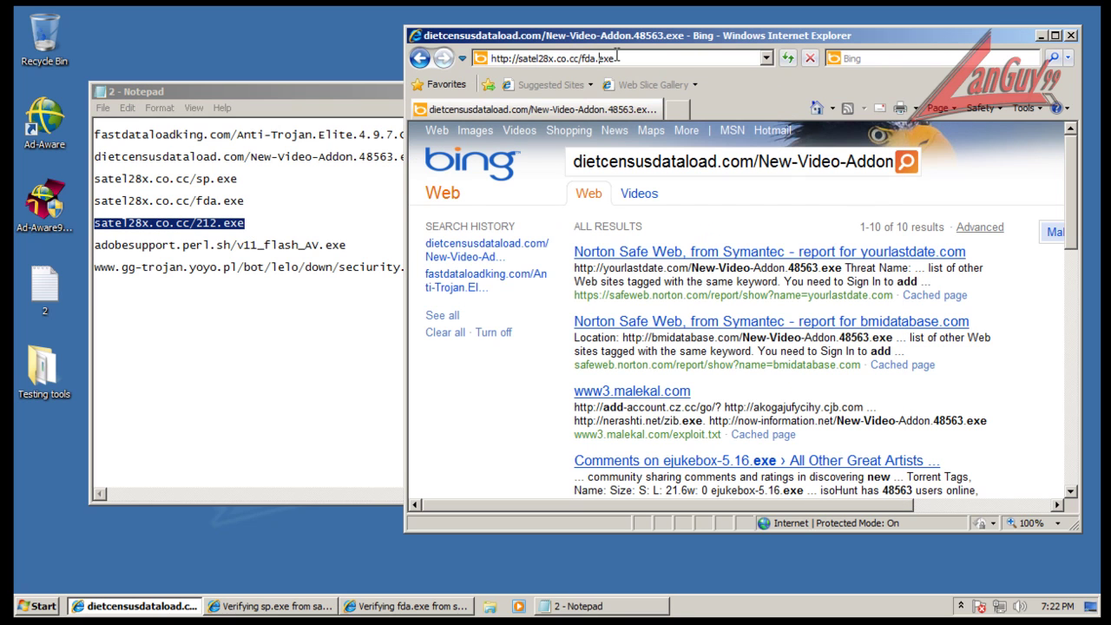
left_click(617, 57)
key("ctrl+v")
key("Return")
left_click(534, 319)
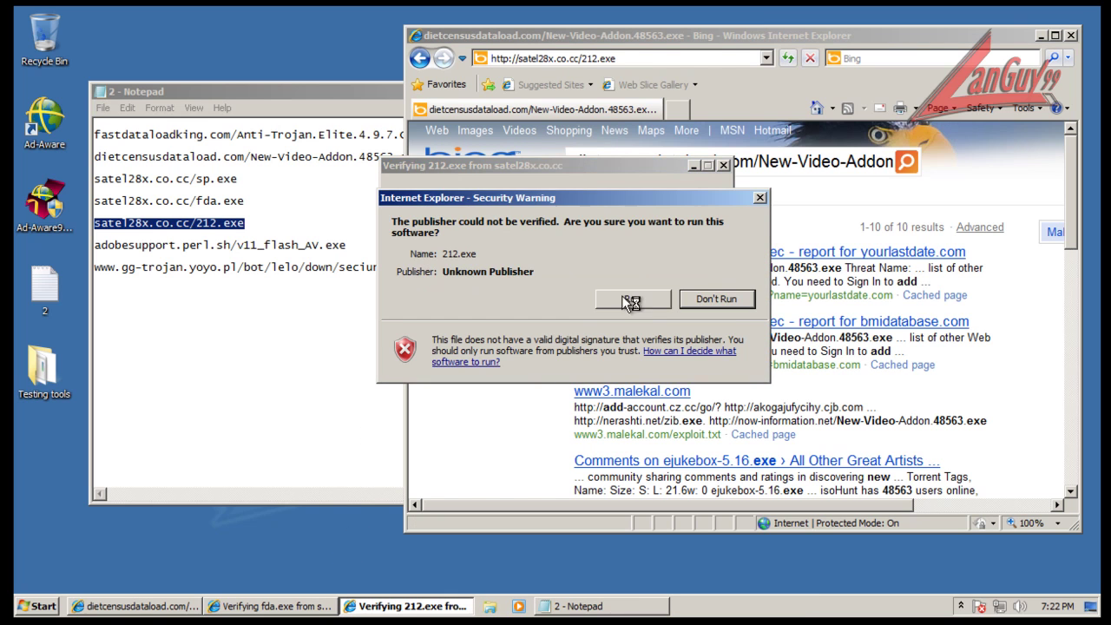
left_click(645, 299)
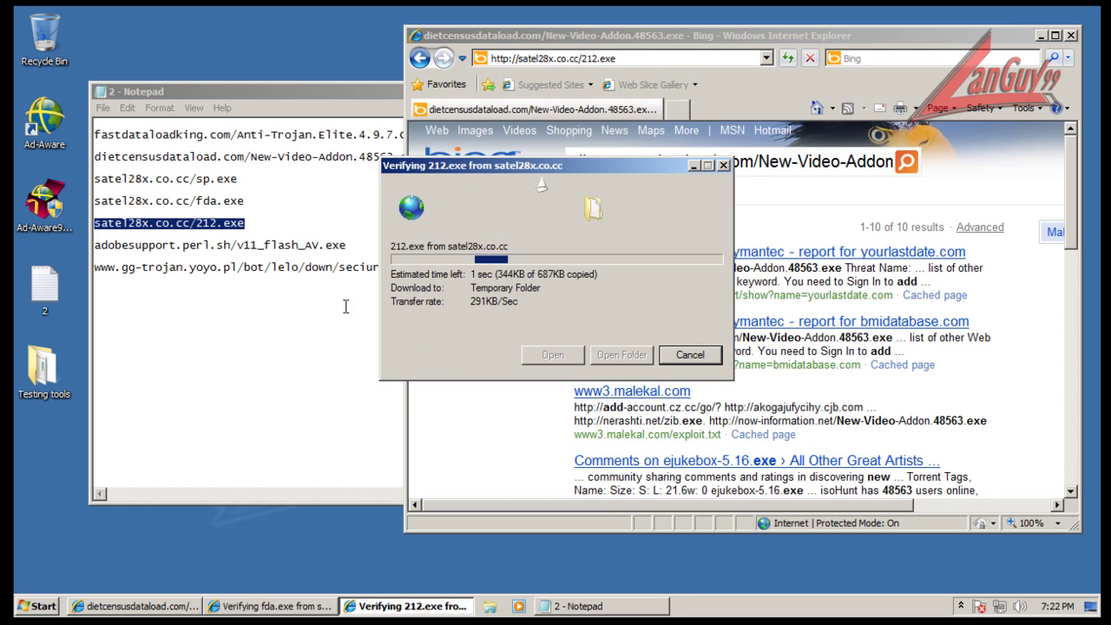
Copy adobesupport.perl.sh/v11_flash_AV.exe from the URL list and return to the browser
left_click(343, 245)
key("shift+Home")
key("ctrl+c")
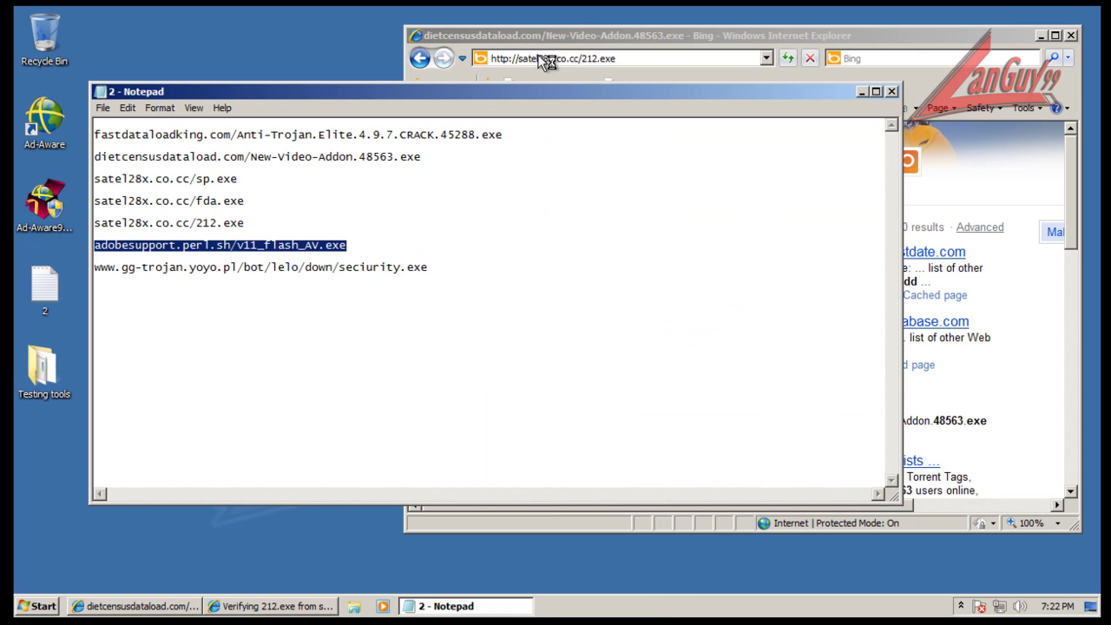
left_click(660, 37)
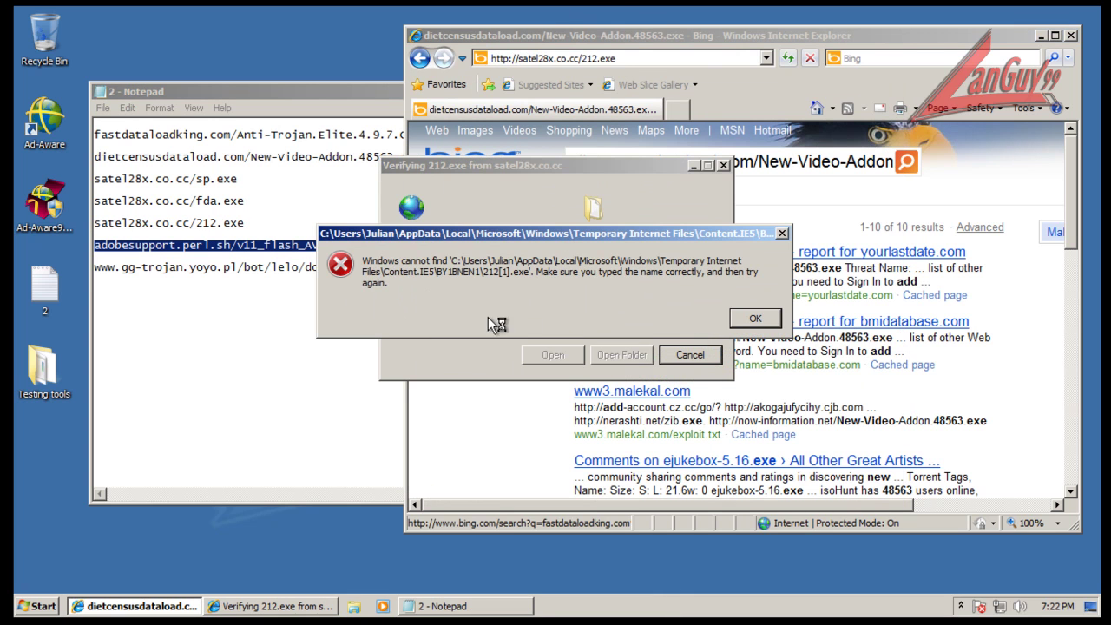
Dismiss the 212.exe missing-file error and allow Windows Explorer through the firewall on public networks
left_click(755, 318)
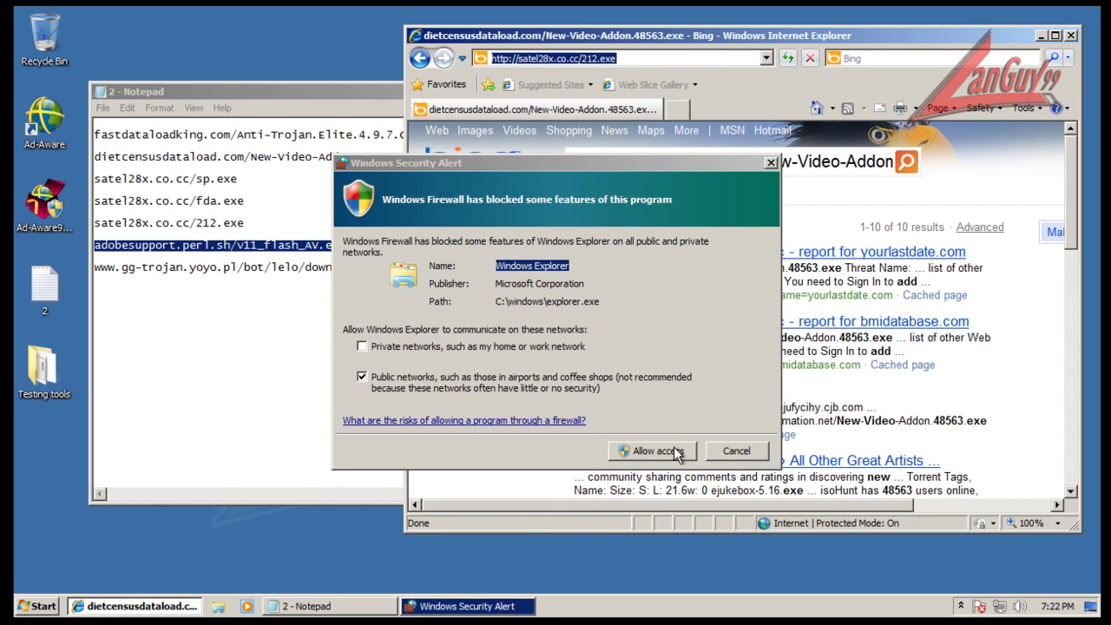
left_click(680, 455)
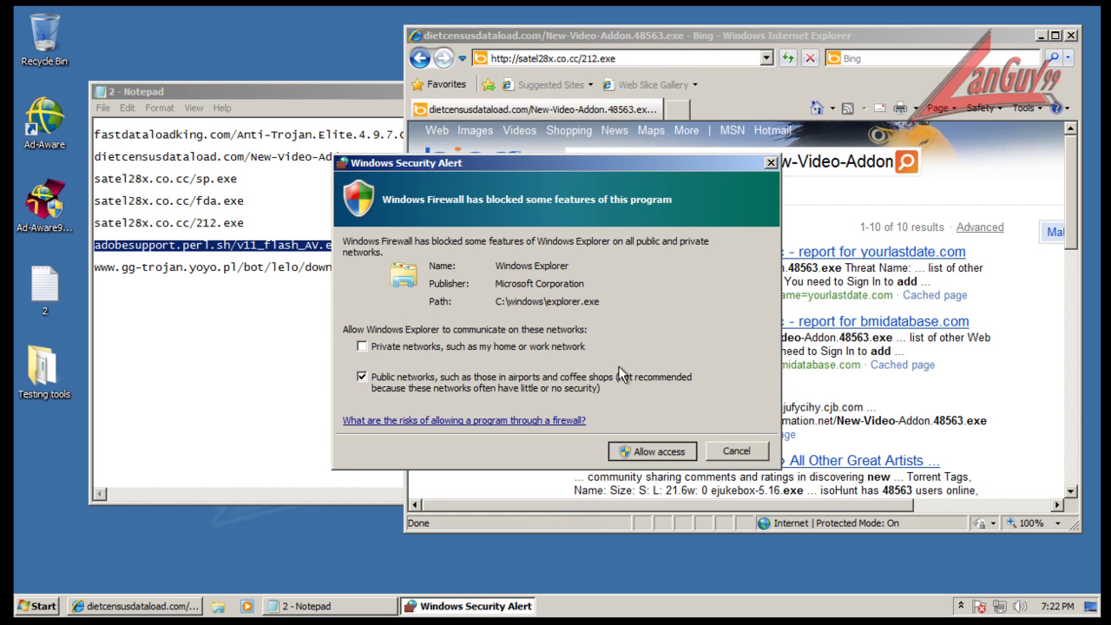
left_click(660, 455)
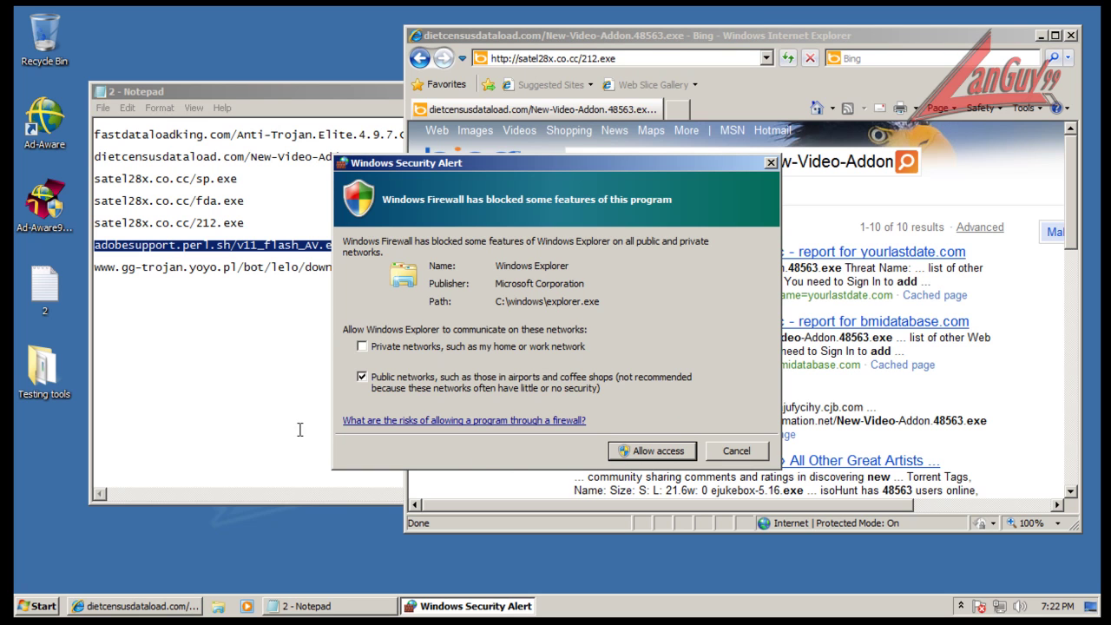
Load adobesupport.perl.sh/v11_flash_AV.exe in the browser and run the download despite its unknown publisher
left_click(281, 371)
left_click(675, 62)
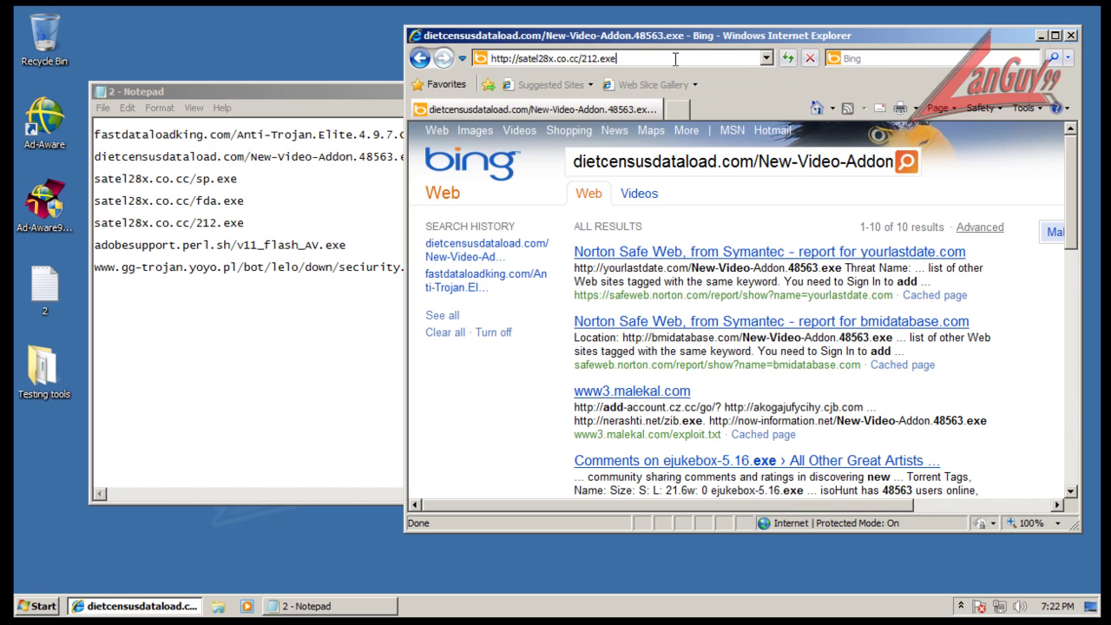
left_click(676, 60)
key("ctrl+v")
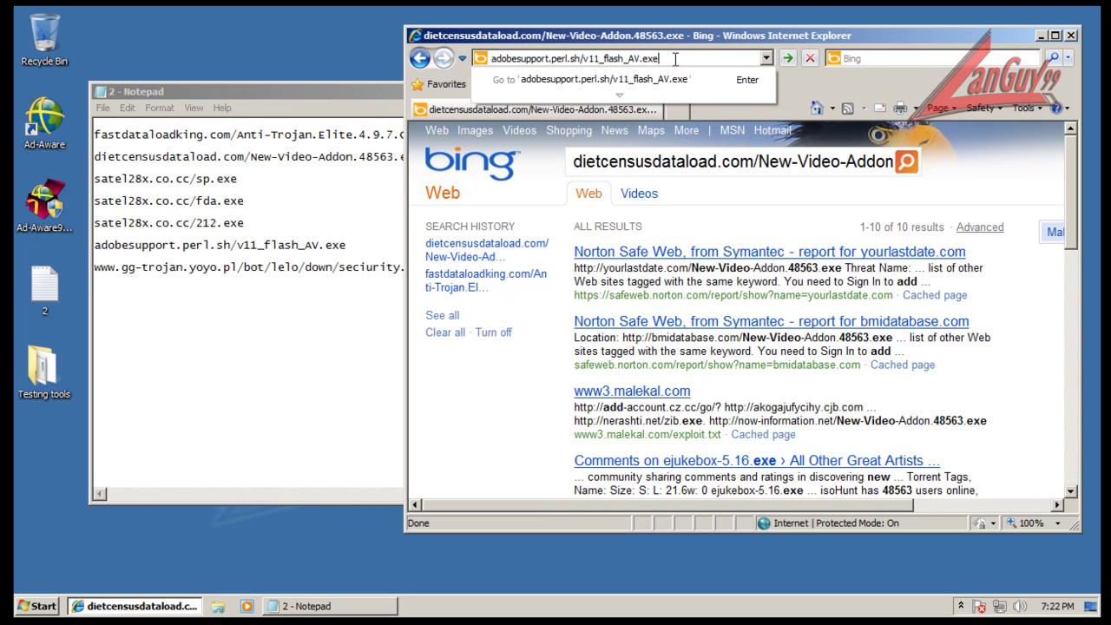
key("Return")
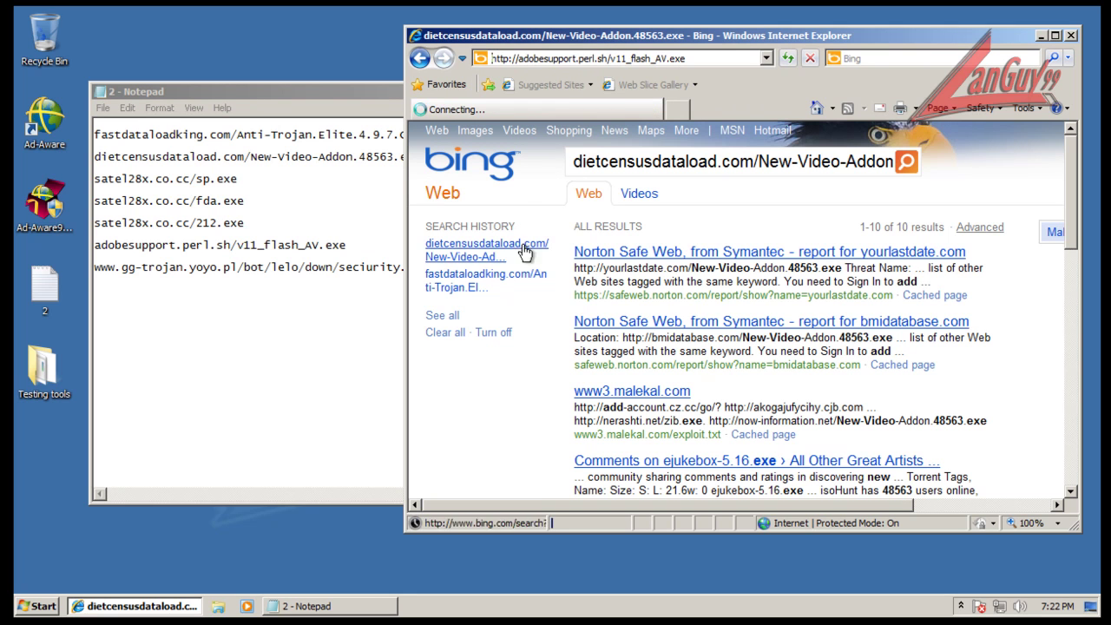
left_click(546, 319)
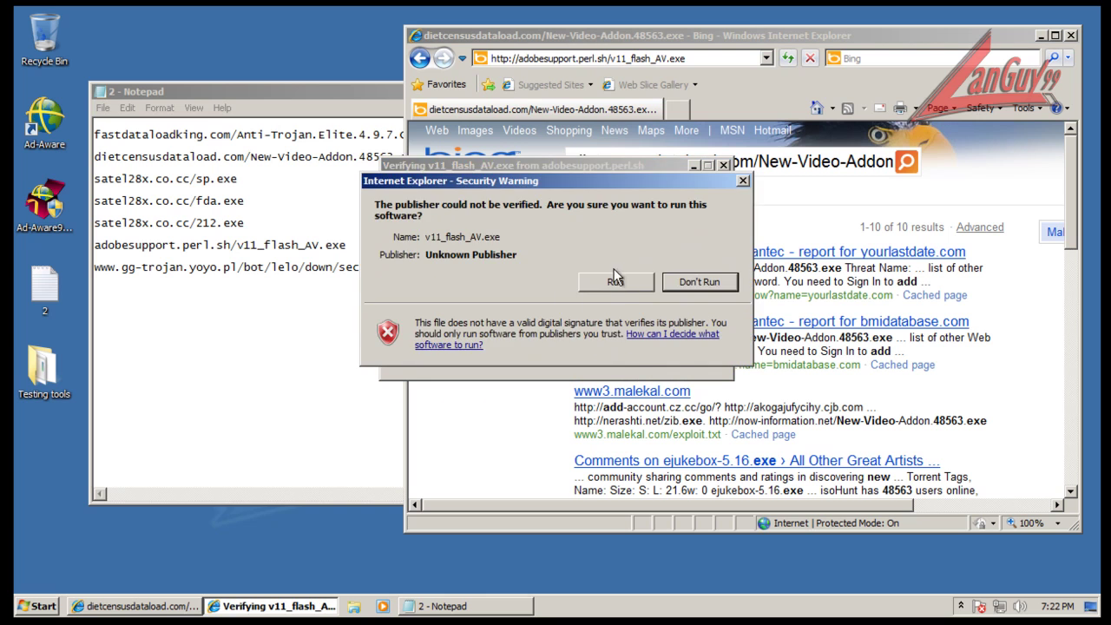
left_click(613, 281)
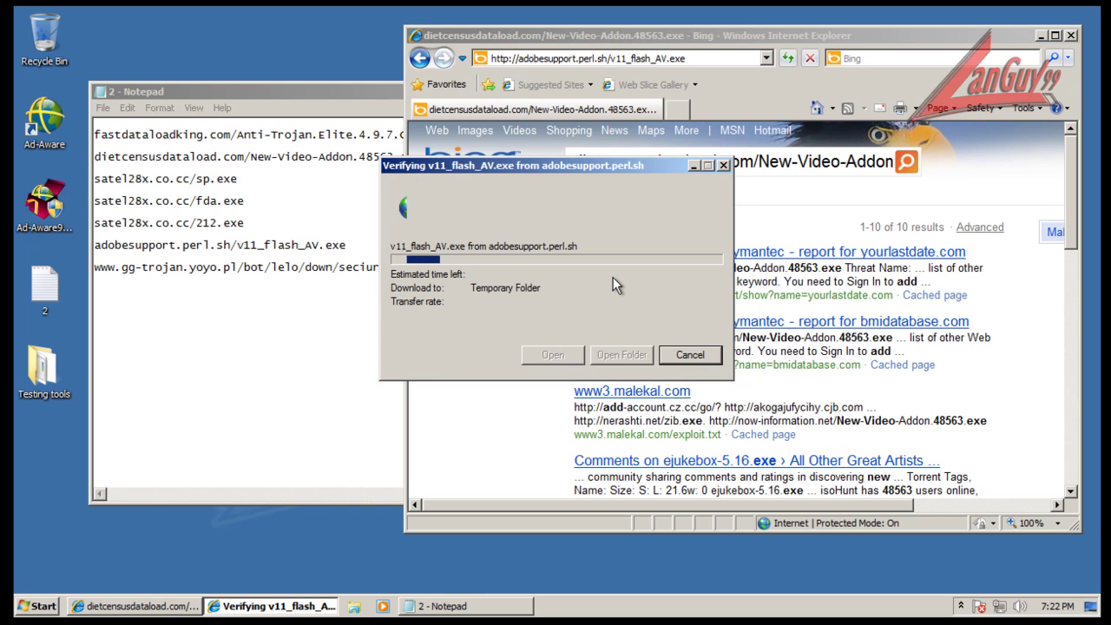
left_click(230, 272)
left_click_drag(446, 273, 429, 251)
key("ctrl+c")
left_click(432, 267)
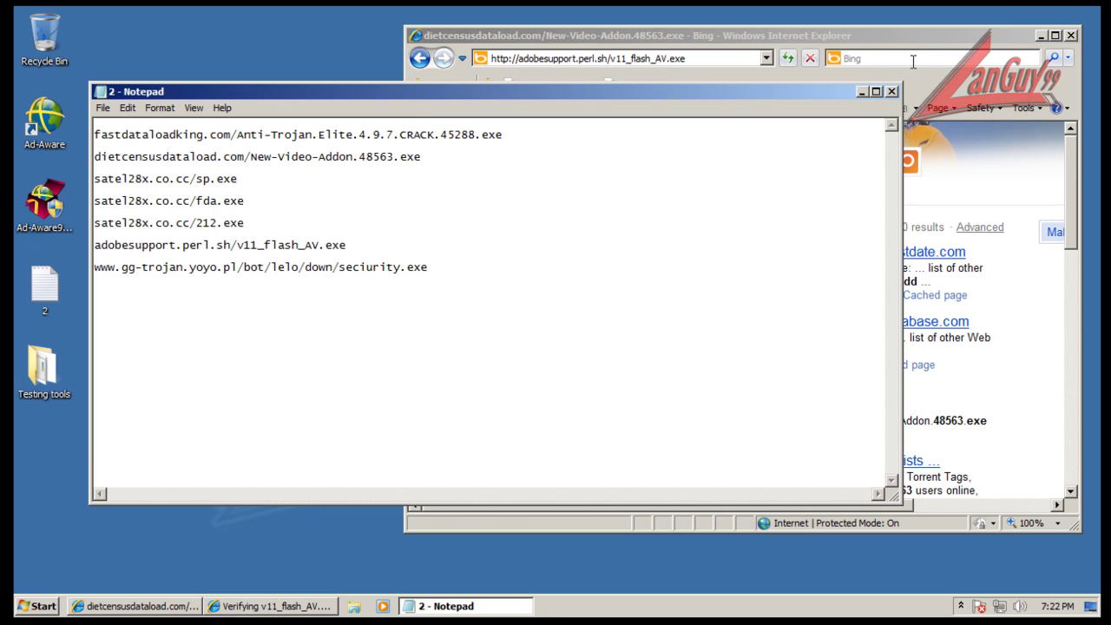
left_click(866, 34)
left_click(743, 64)
key("ctrl+v")
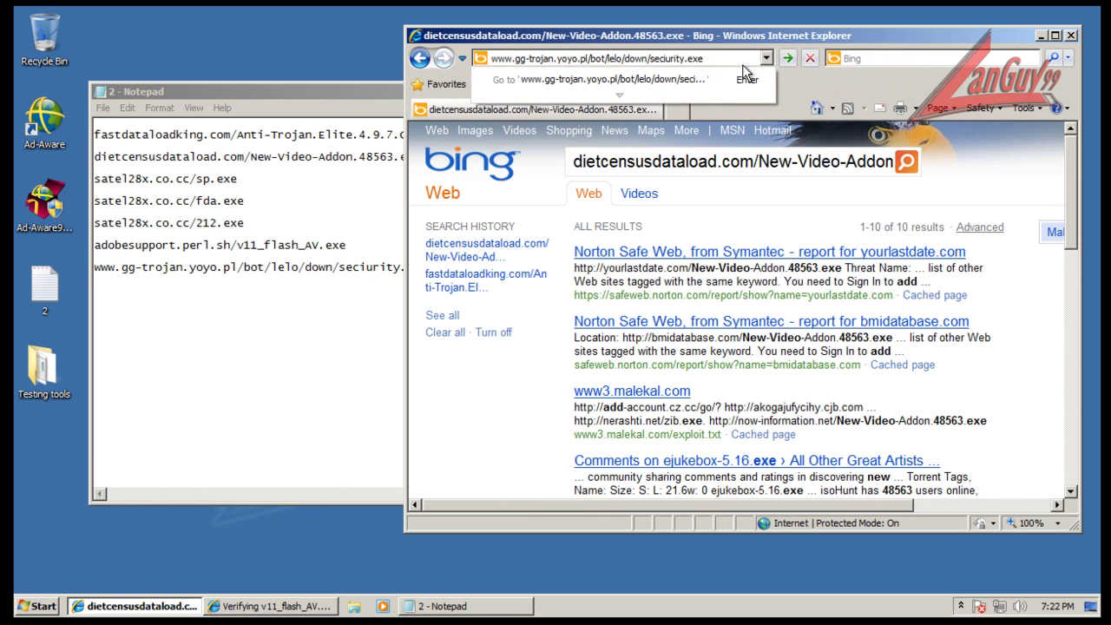
key("Return")
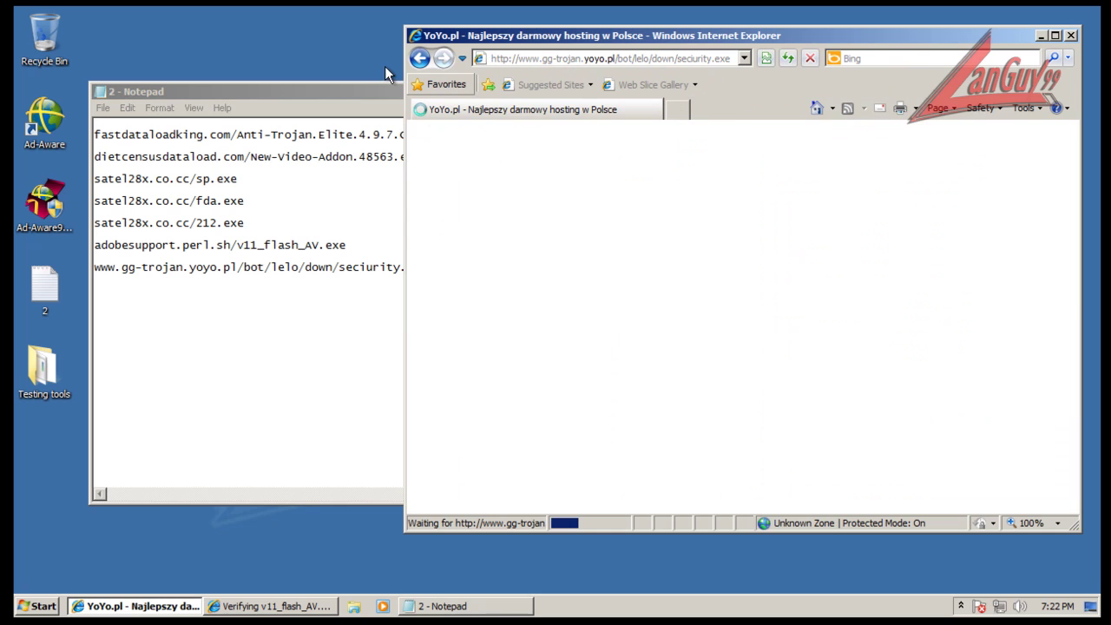
Close the browser and the URL list, discarding the changes to 2.txt
left_click(1071, 36)
left_click(892, 90)
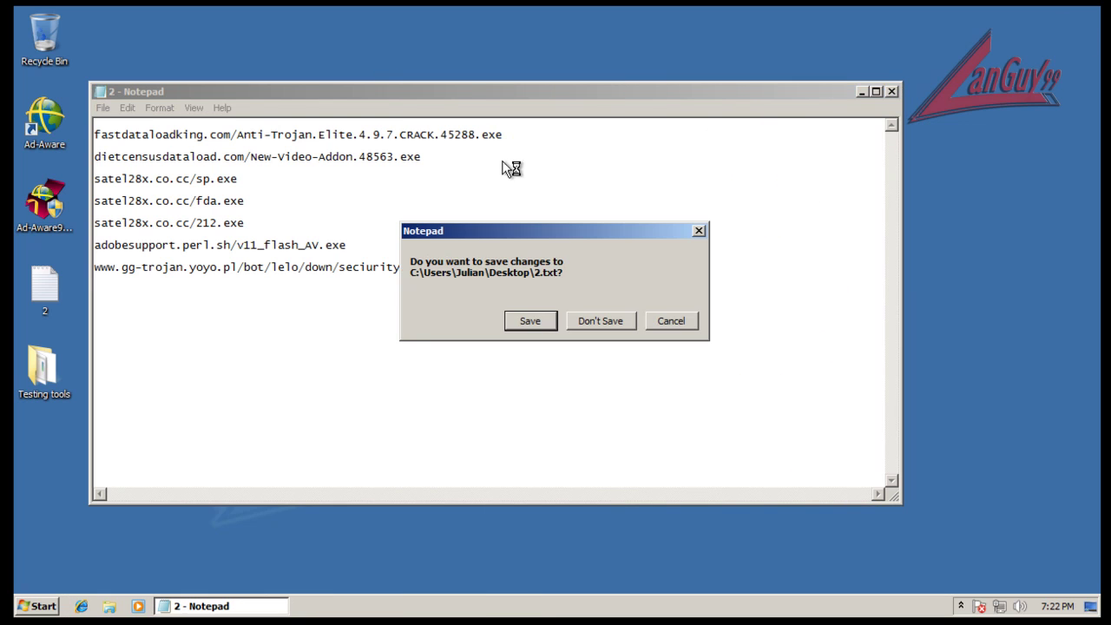
left_click(605, 323)
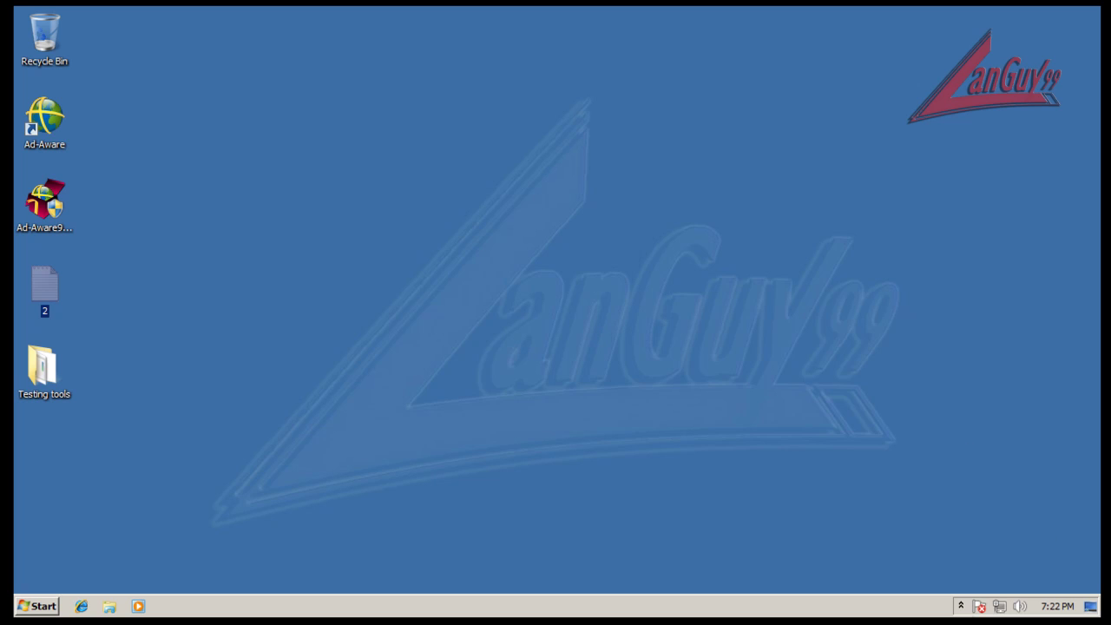
Examine the running processes of all users in Task Manager, sorted by image name, for signs of malware
left_click(961, 606)
right_click(921, 608)
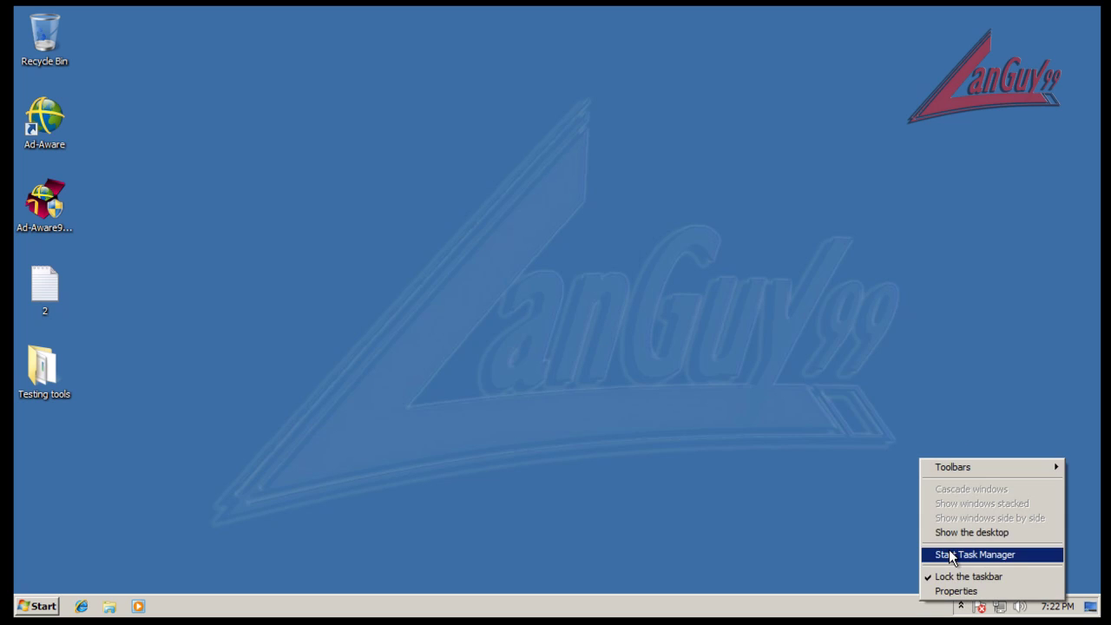
left_click(949, 555)
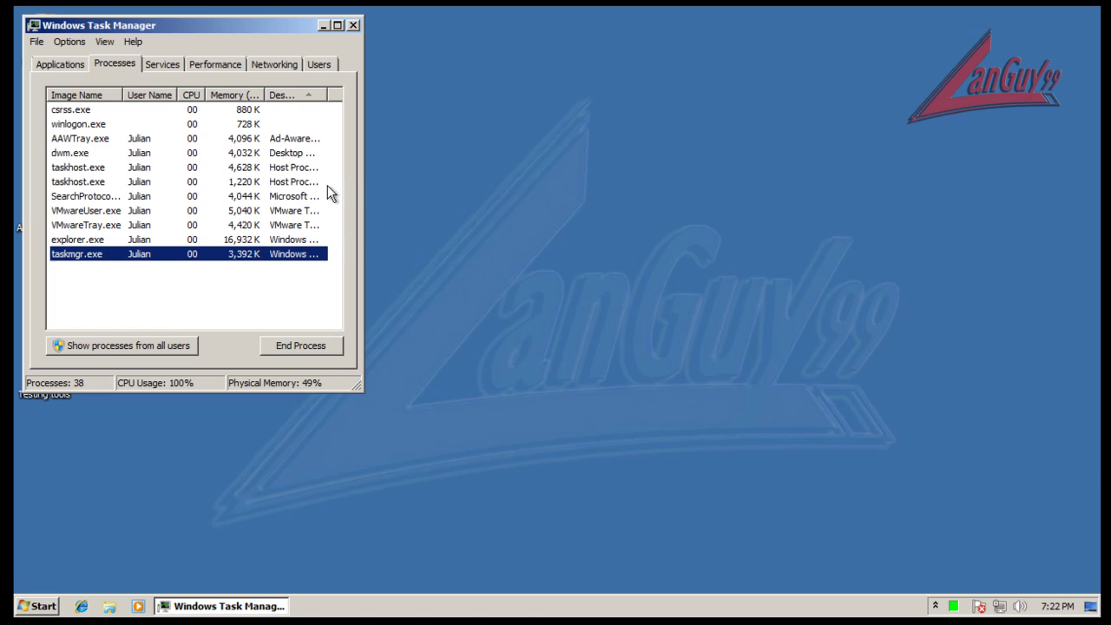
left_click(165, 348)
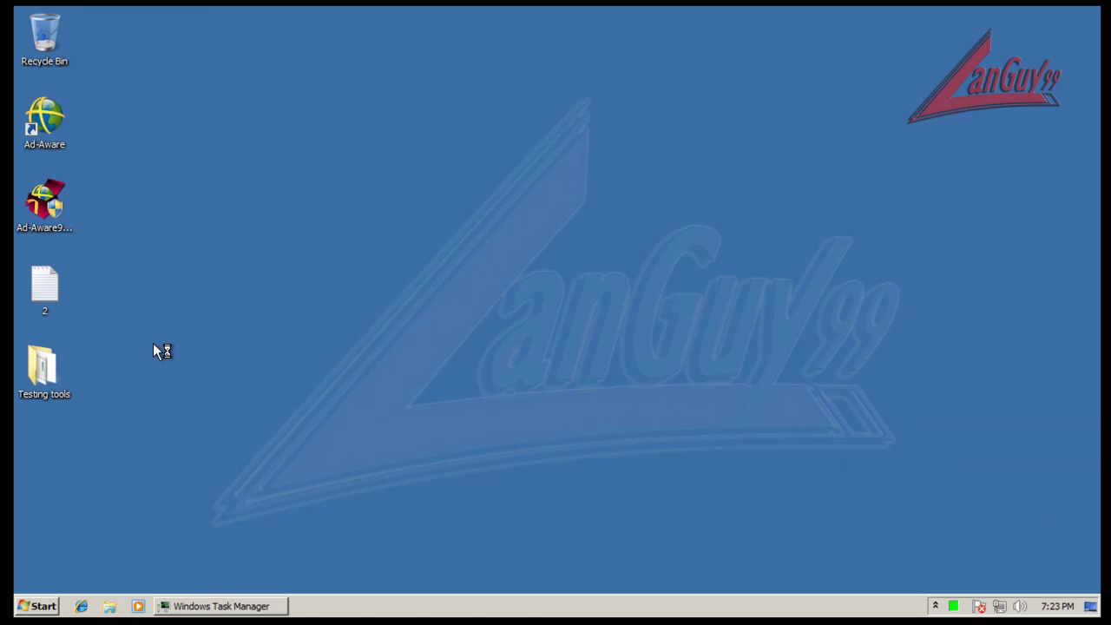
left_click(102, 97)
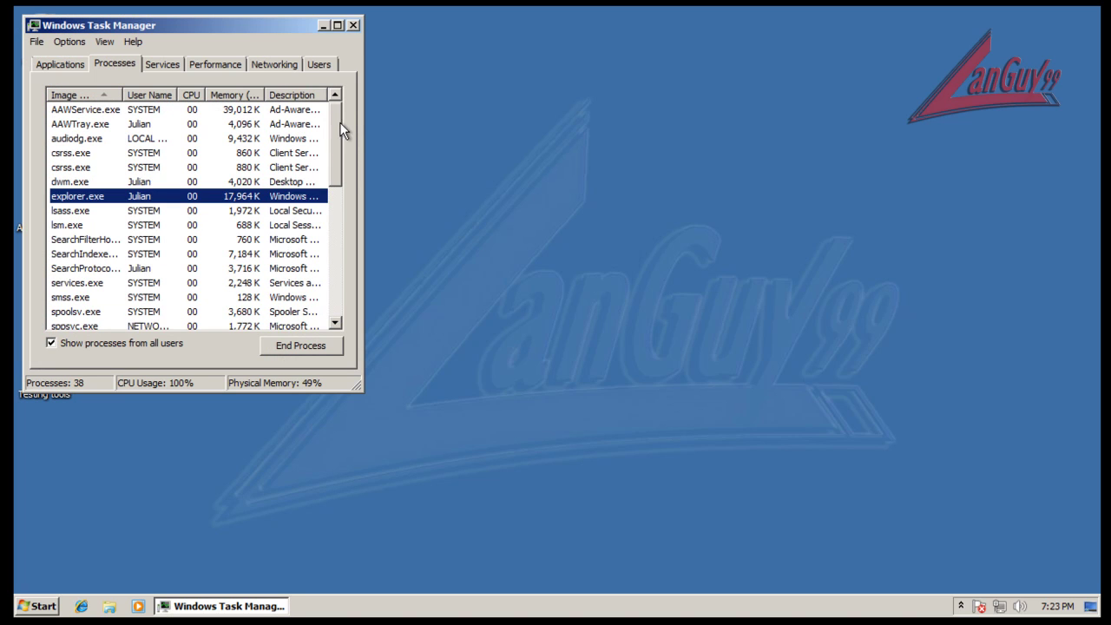
left_click_drag(340, 123, 336, 255)
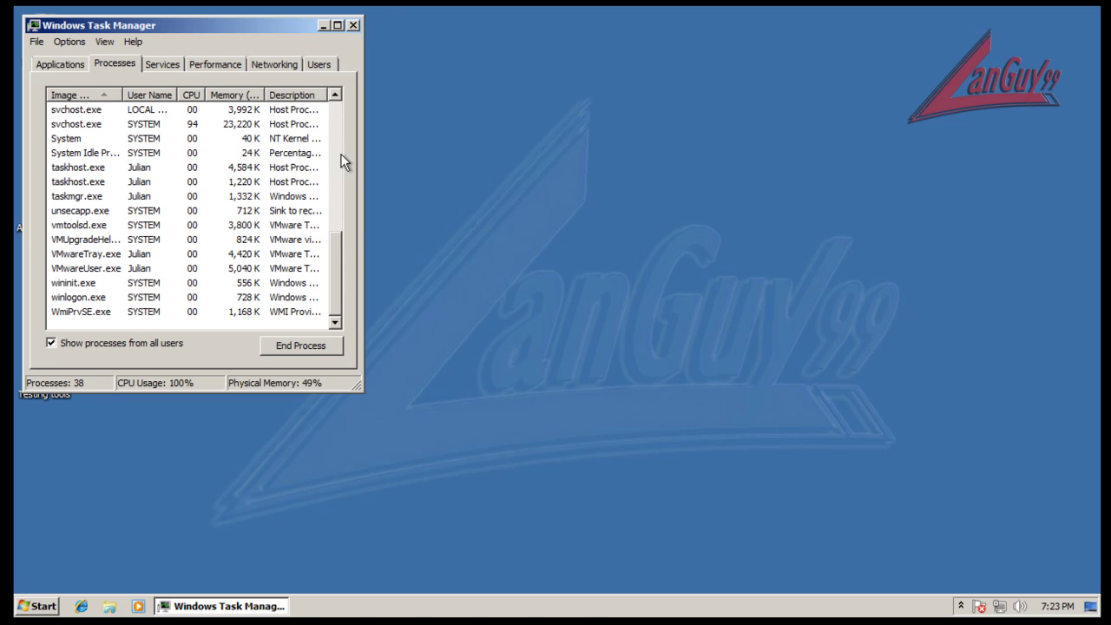
left_click(309, 211)
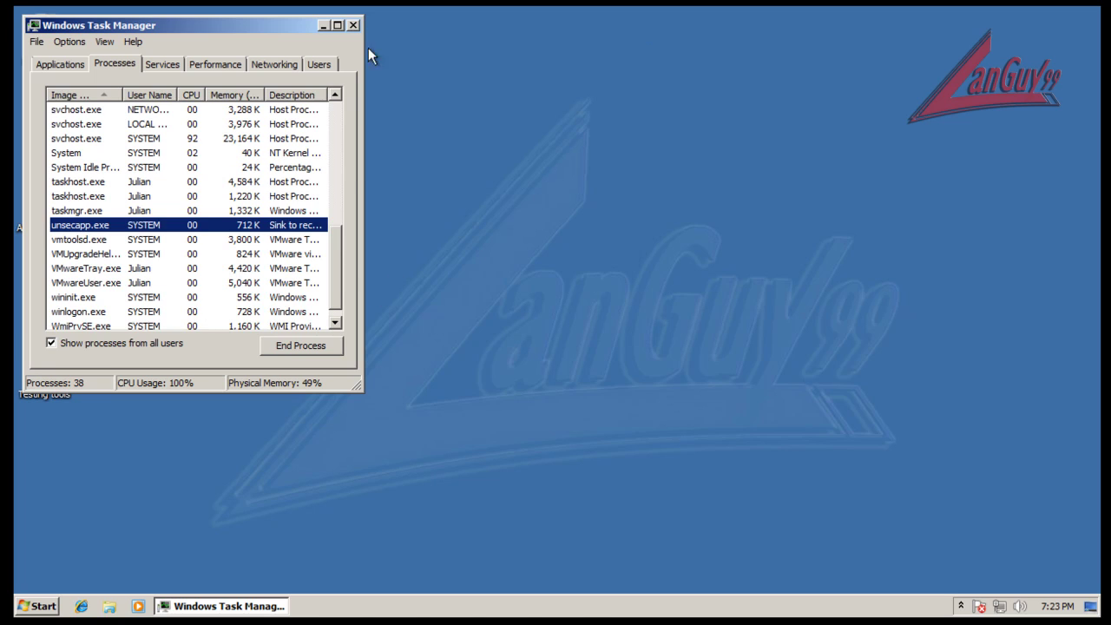
left_click(355, 26)
Open Ad-Aware and review the detected files behind each threat family in the Smart Scan results
left_click(961, 606)
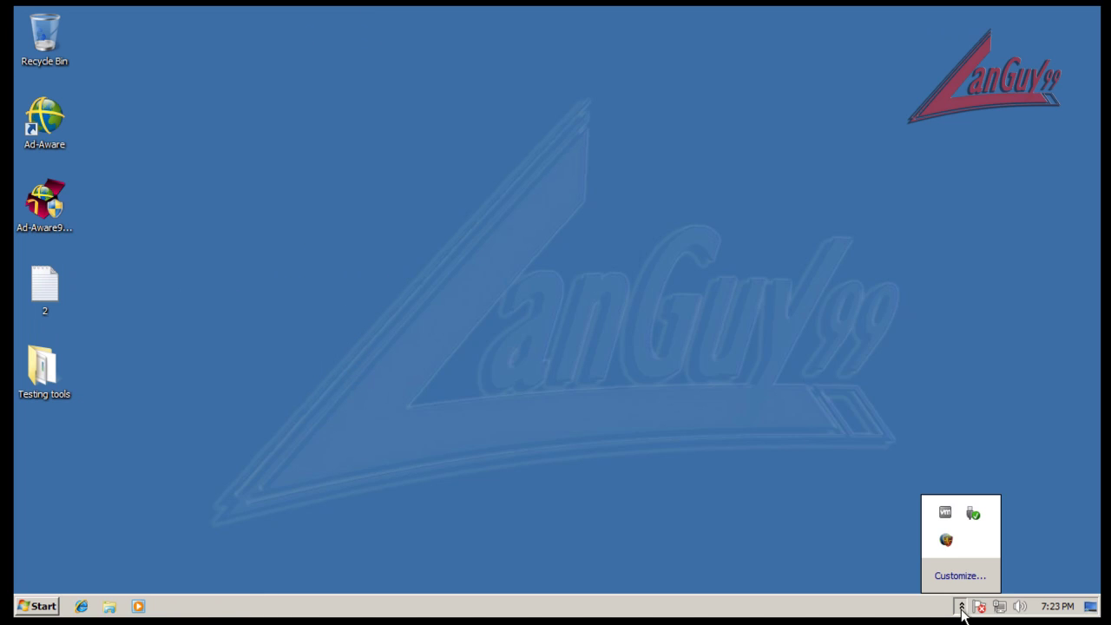
double_click(945, 541)
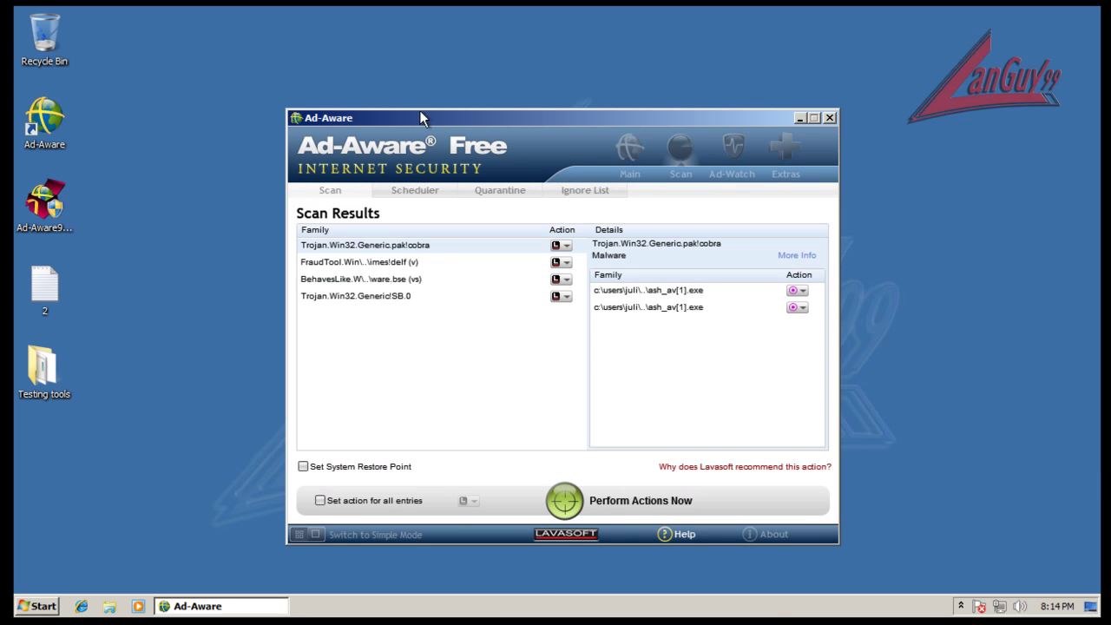
left_click_drag(419, 110, 419, 91)
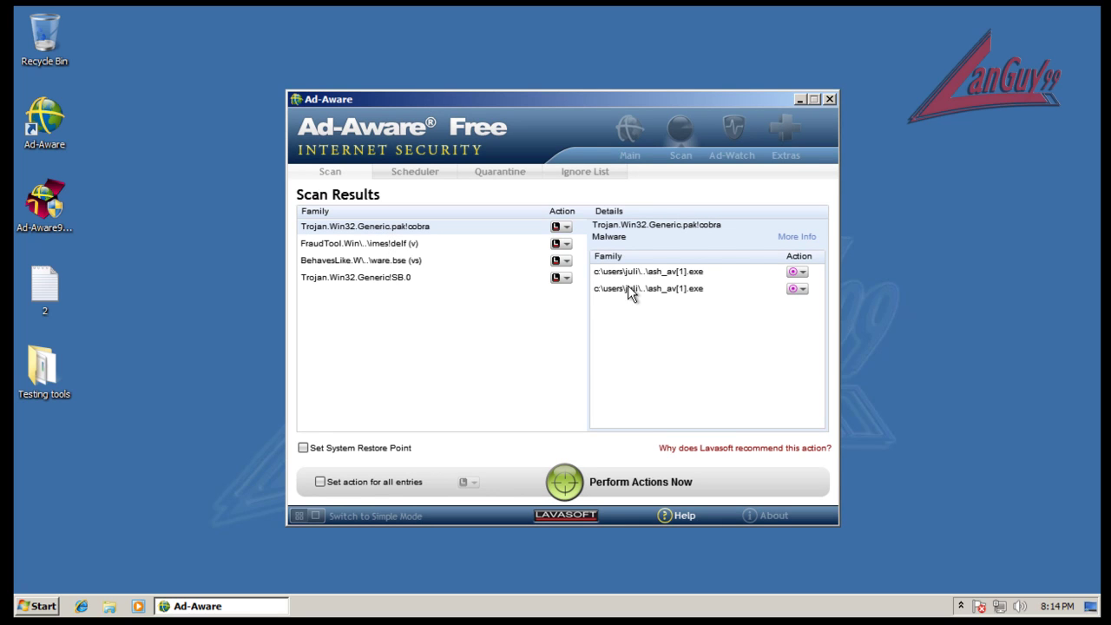
left_click(358, 244)
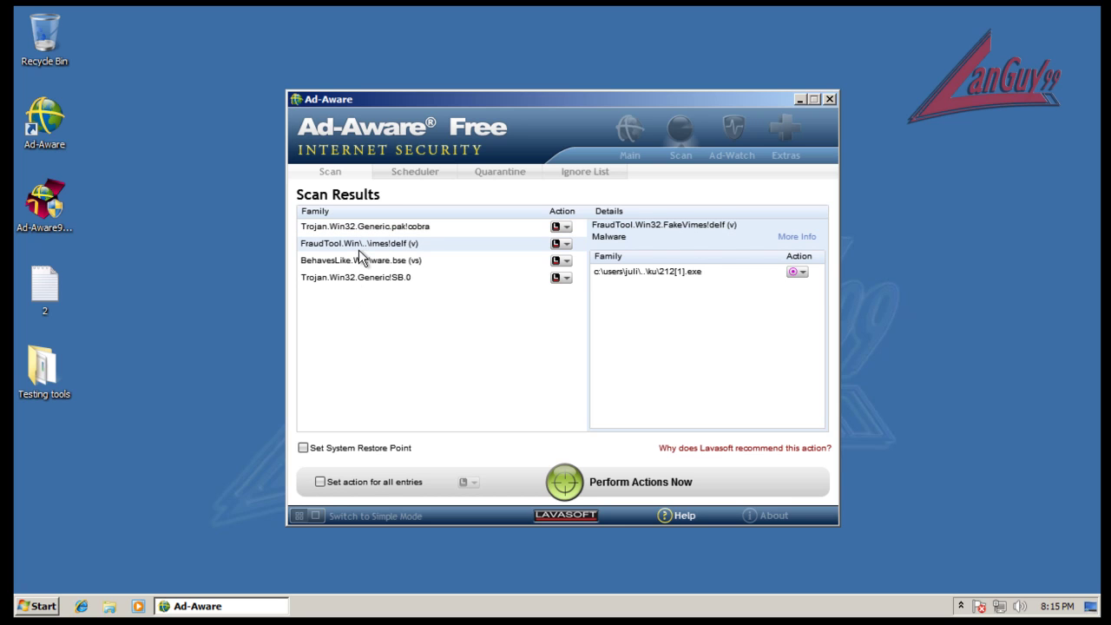
left_click(365, 262)
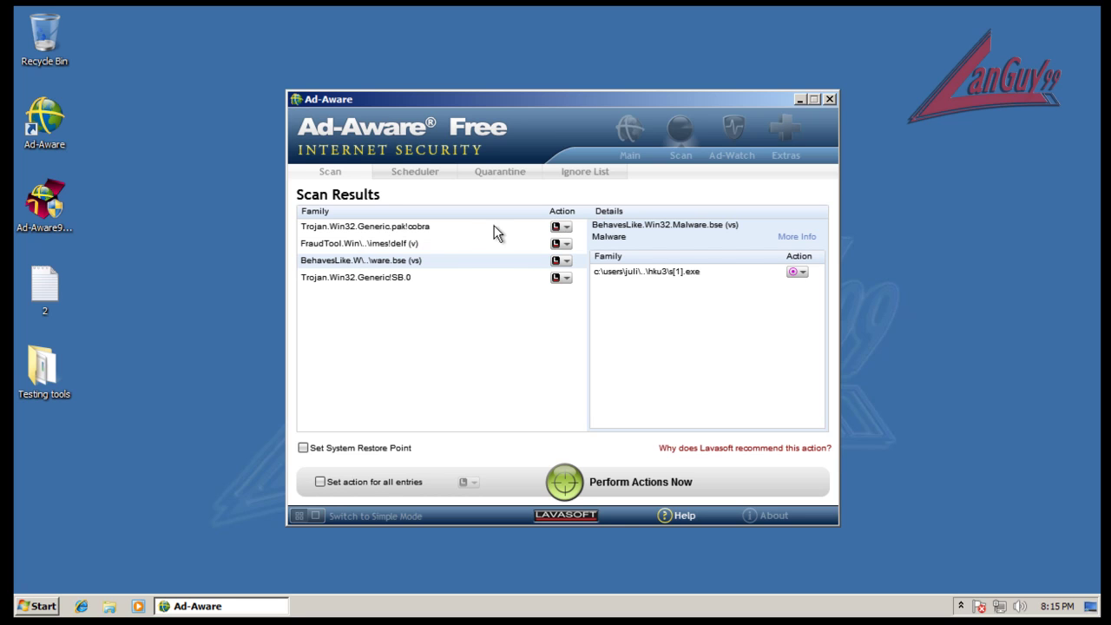
left_click(353, 282)
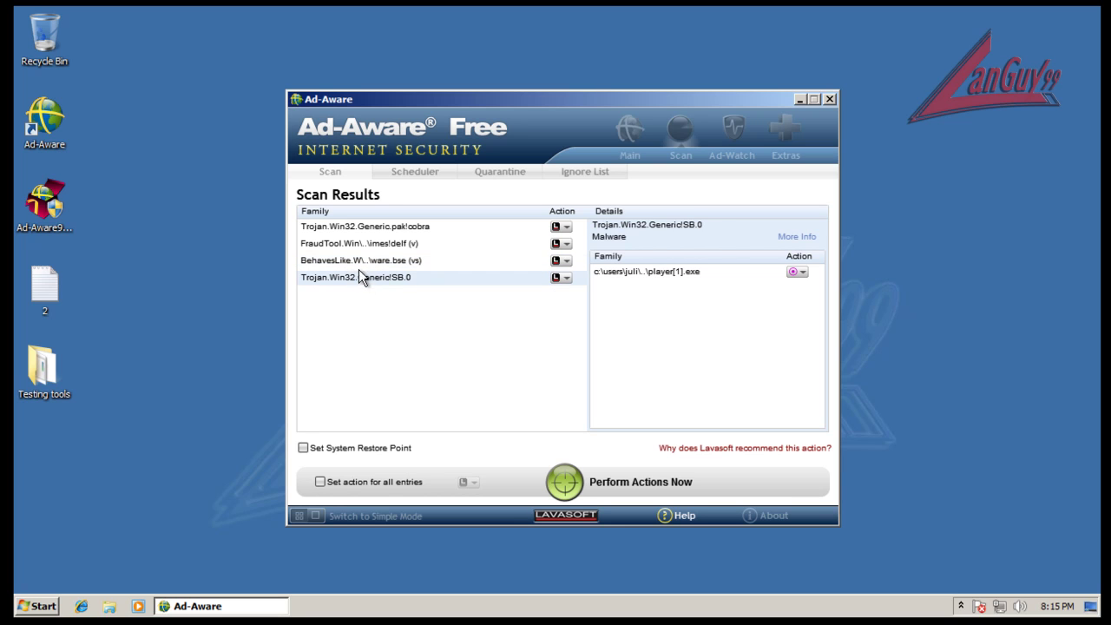
left_click(362, 266)
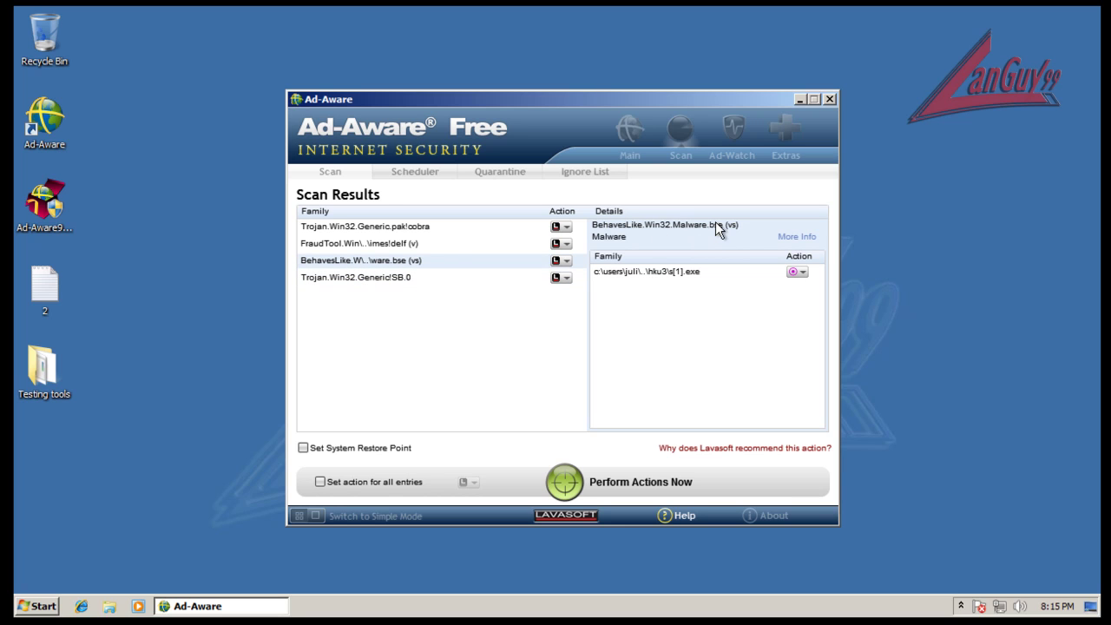
left_click(367, 272)
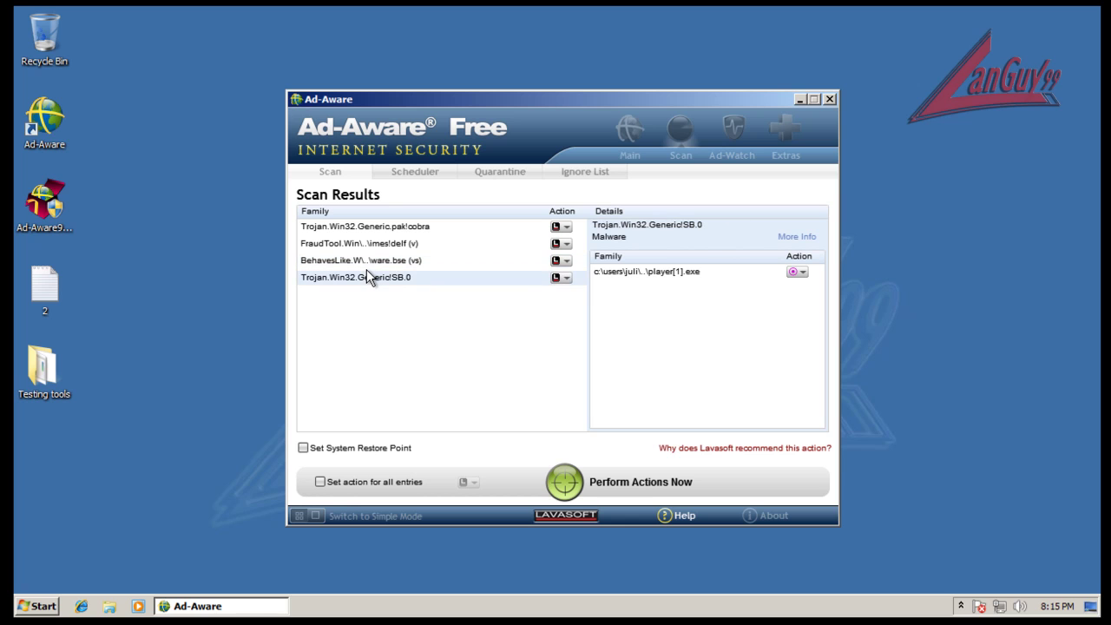
Perform the recommended actions on all scan detections, accept the ThreatWork Alliance invitation, and close Ad-Aware
left_click(564, 482)
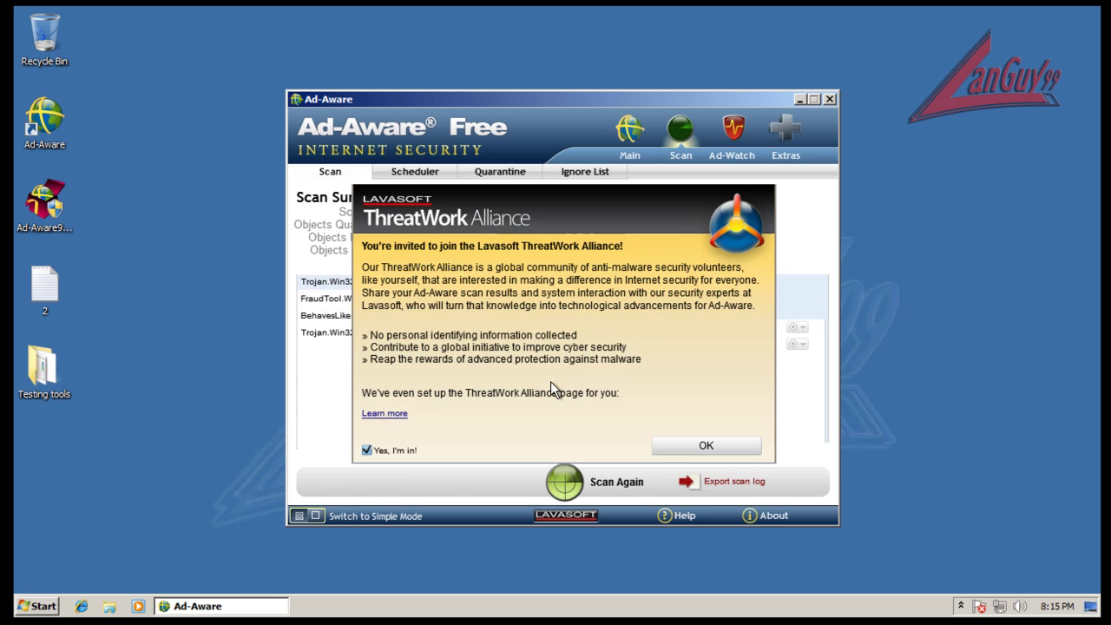
left_click(702, 448)
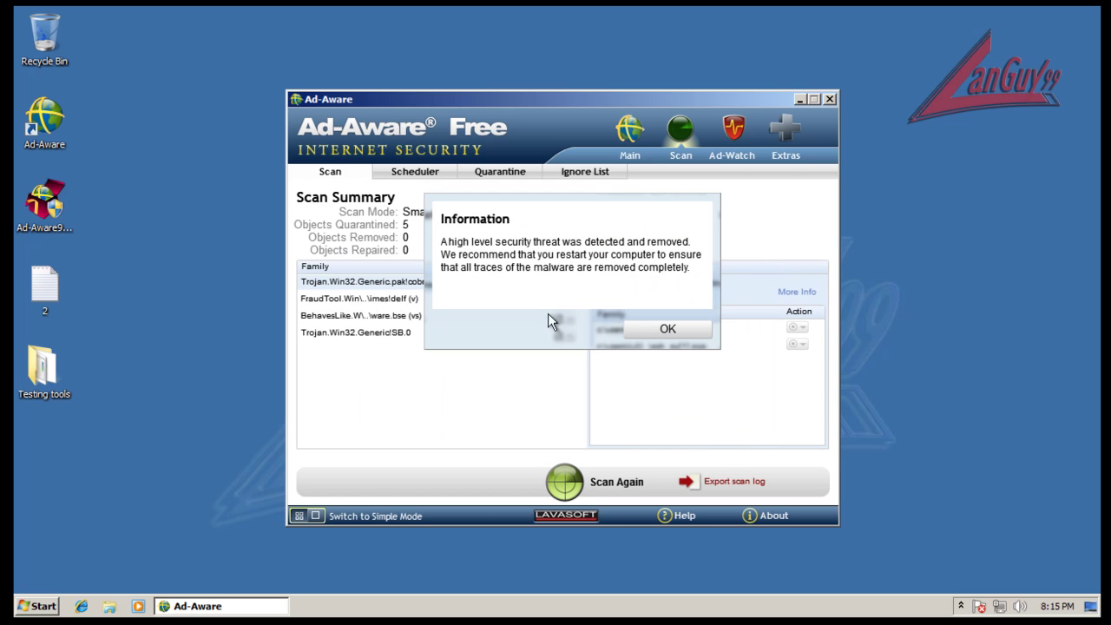
left_click(646, 332)
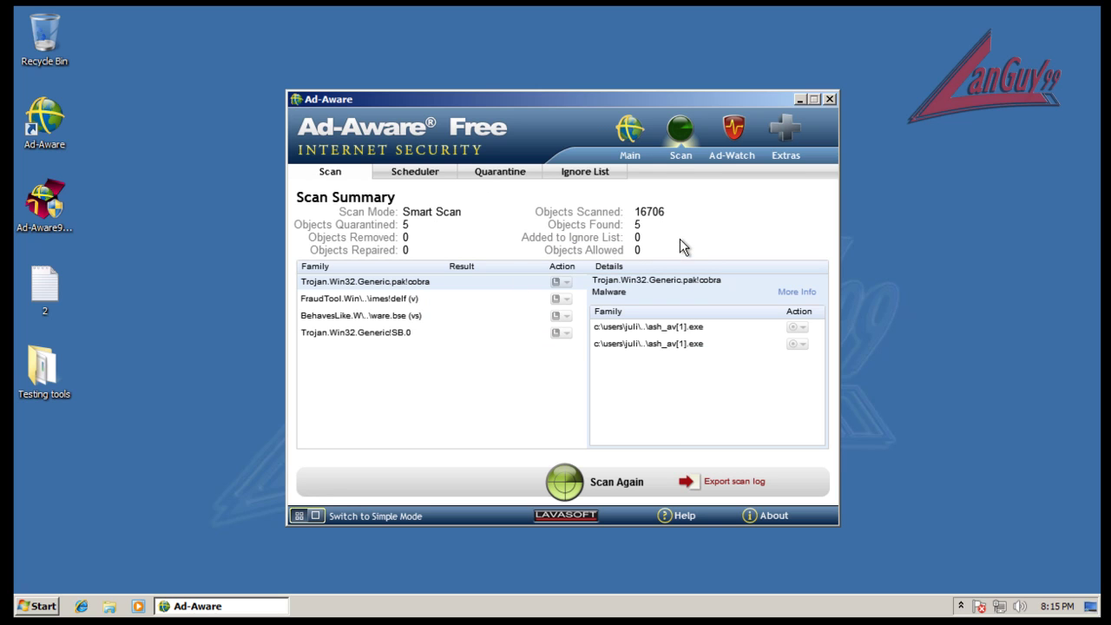
left_click(831, 99)
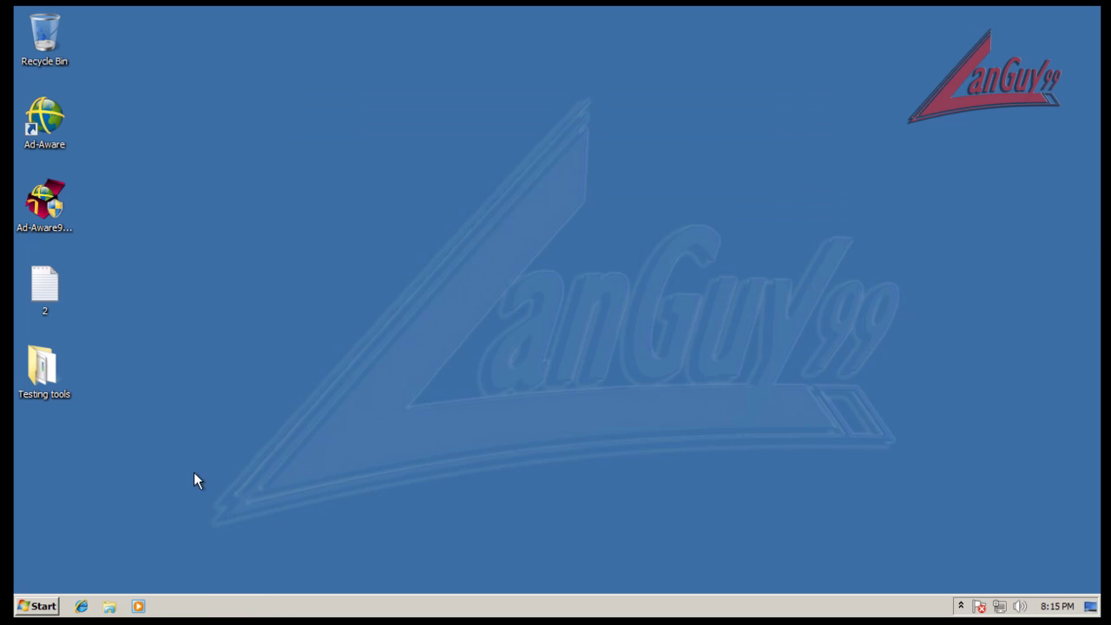
Restart the computer to complete the malware removal
left_click(45, 610)
mouse_move(301, 576)
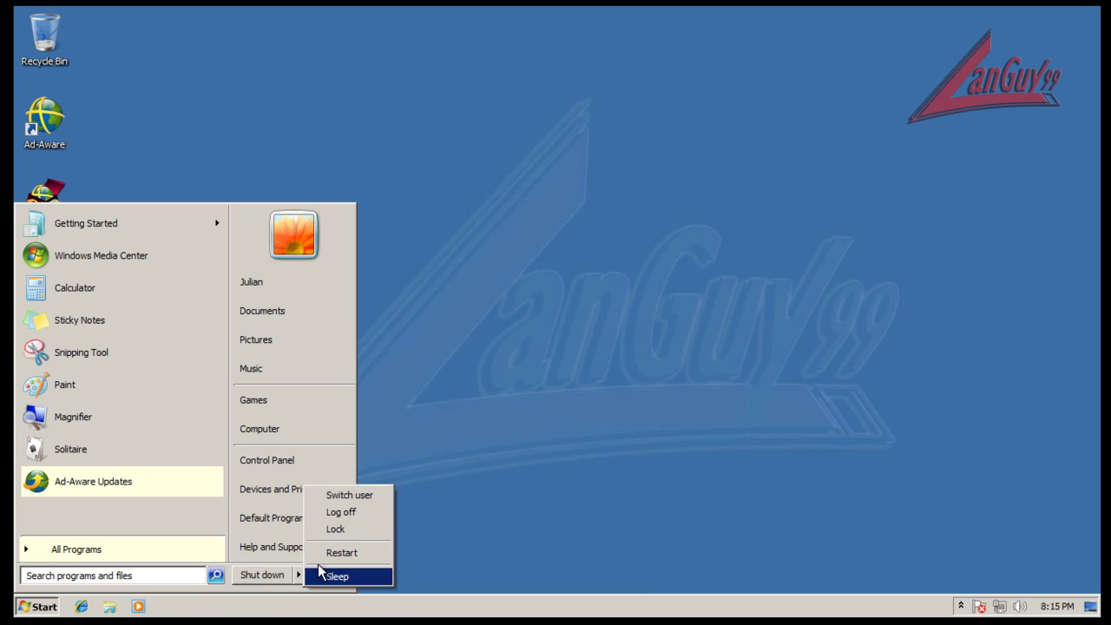
left_click(327, 550)
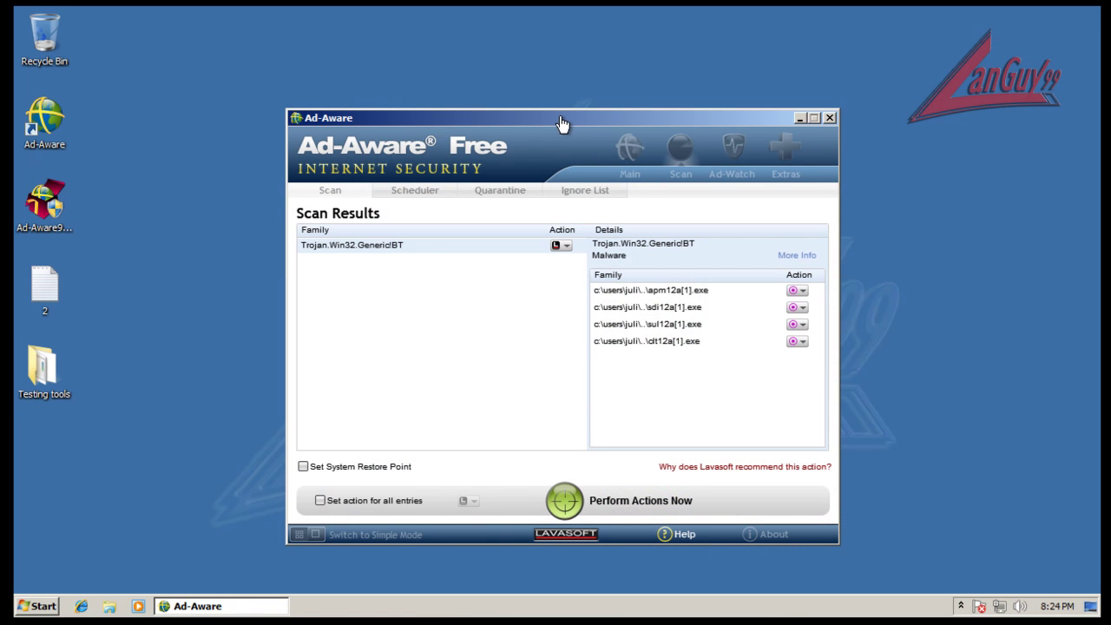
Copy the full path of the second detected file, sdi12a[1].exe, from the Trojan.Win32.Generic!BT details to the clipboard
left_click_drag(564, 126, 546, 106)
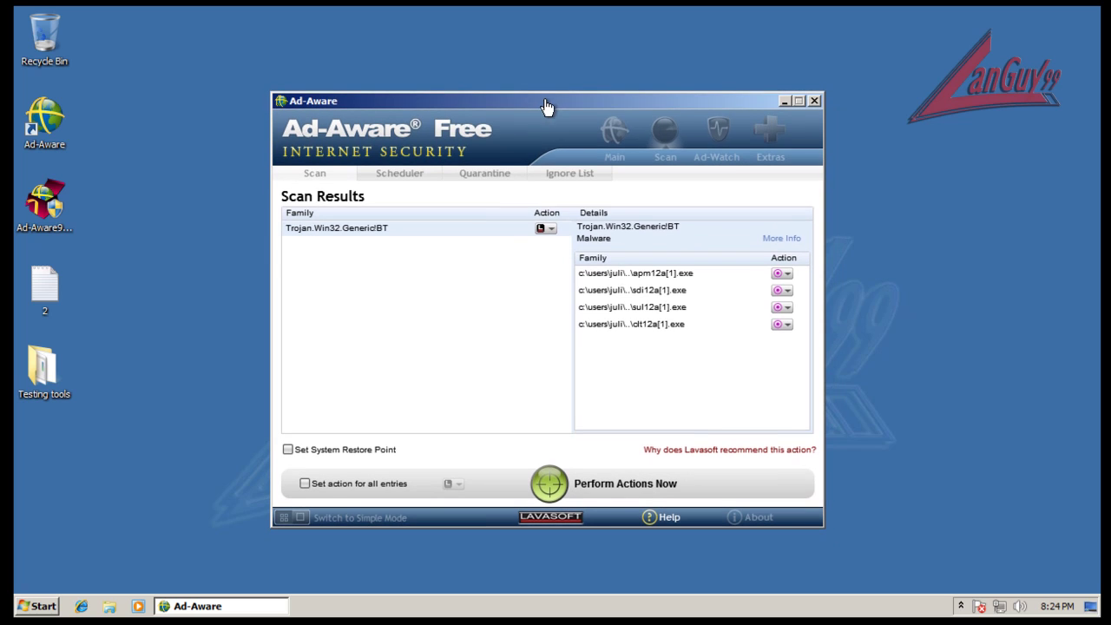
right_click(659, 278)
left_click(694, 300)
right_click(643, 294)
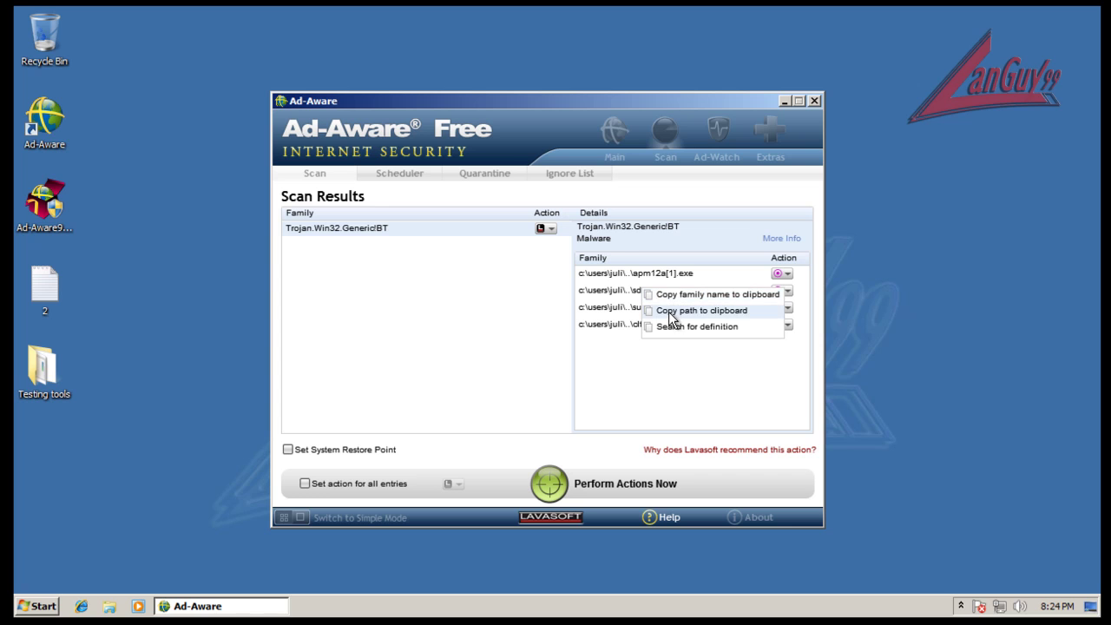
left_click(674, 311)
Paste the copied path on a new line in the desktop text file 2 to read it, and close the file without saving
left_click(43, 606)
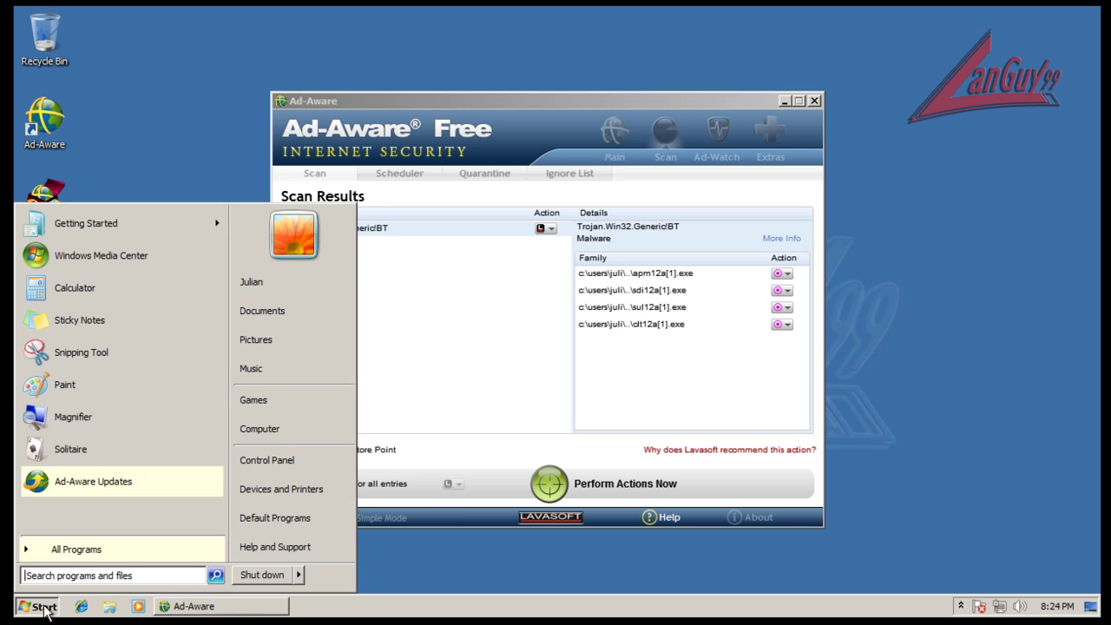
left_click(105, 112)
double_click(41, 283)
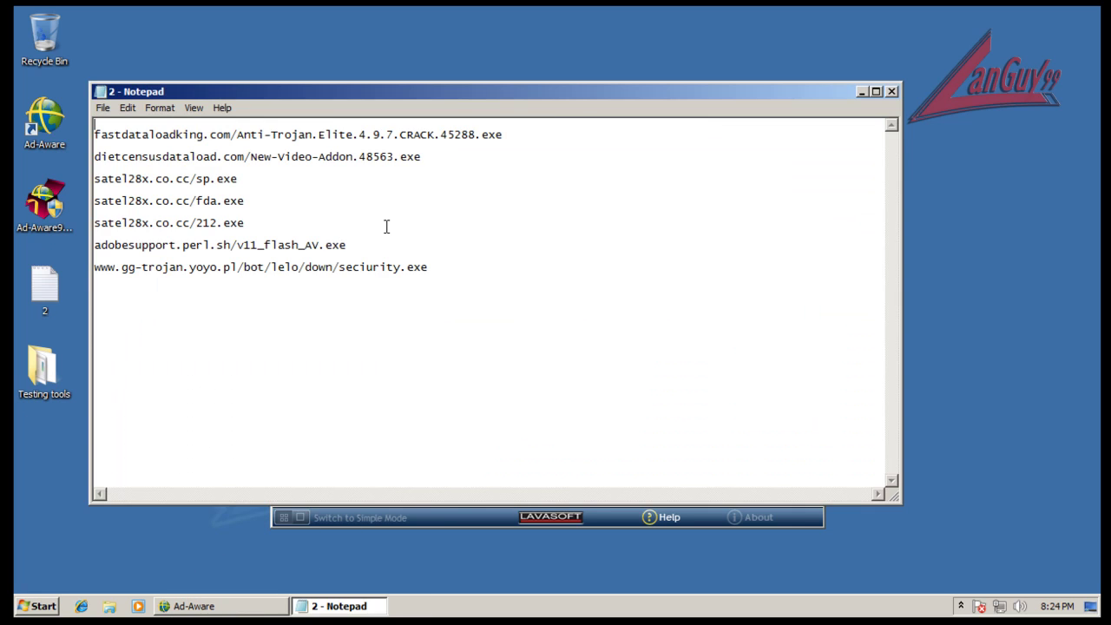
key("Return")
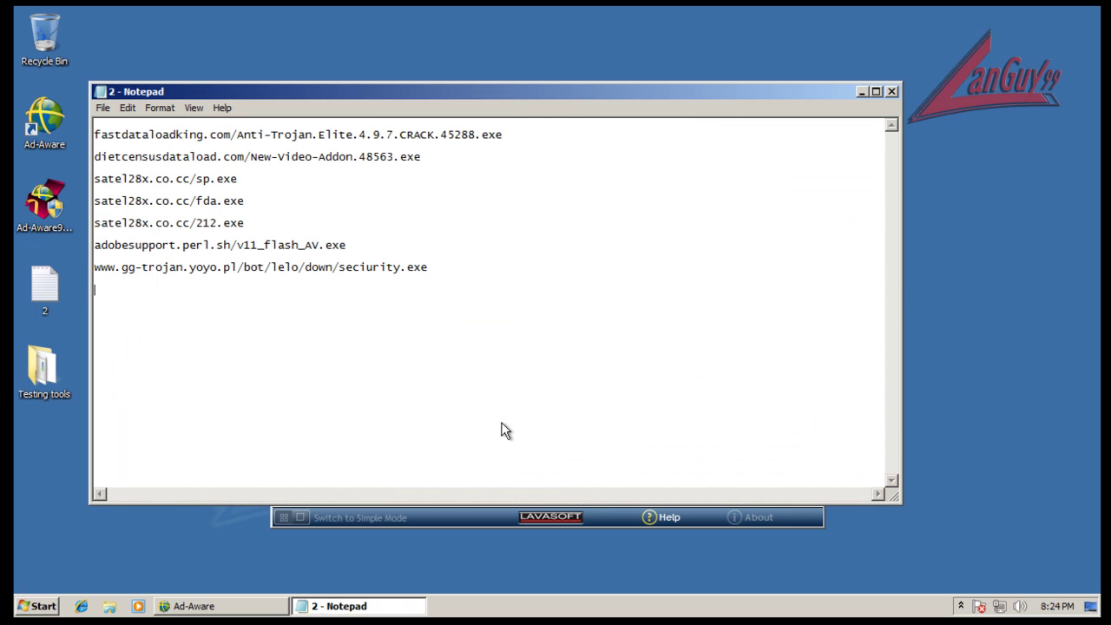
right_click(501, 429)
left_click(562, 286)
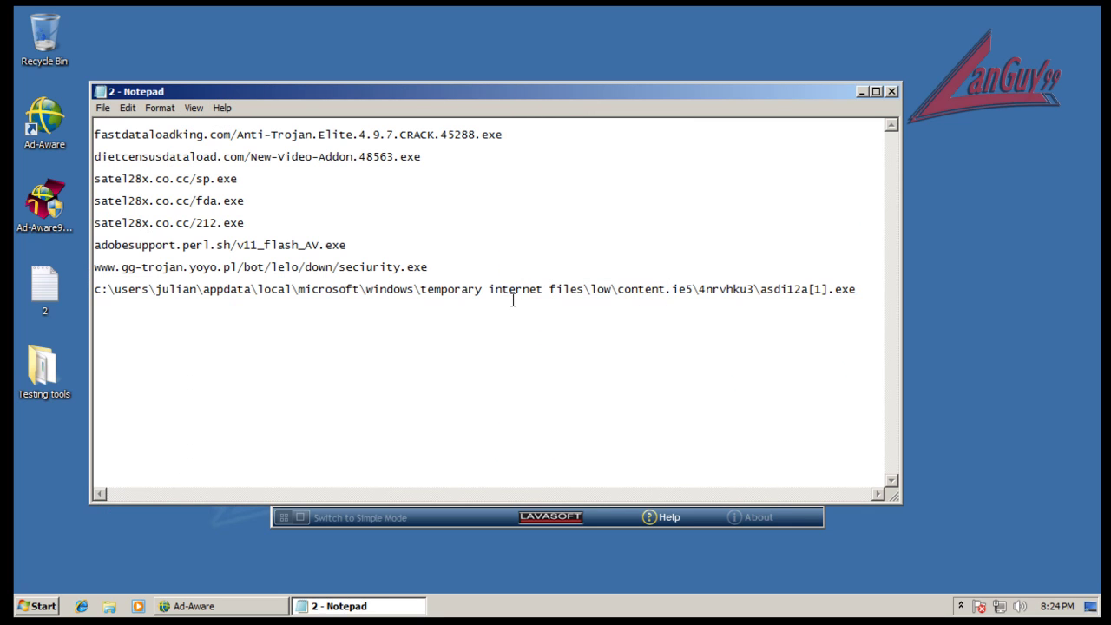
left_click(892, 91)
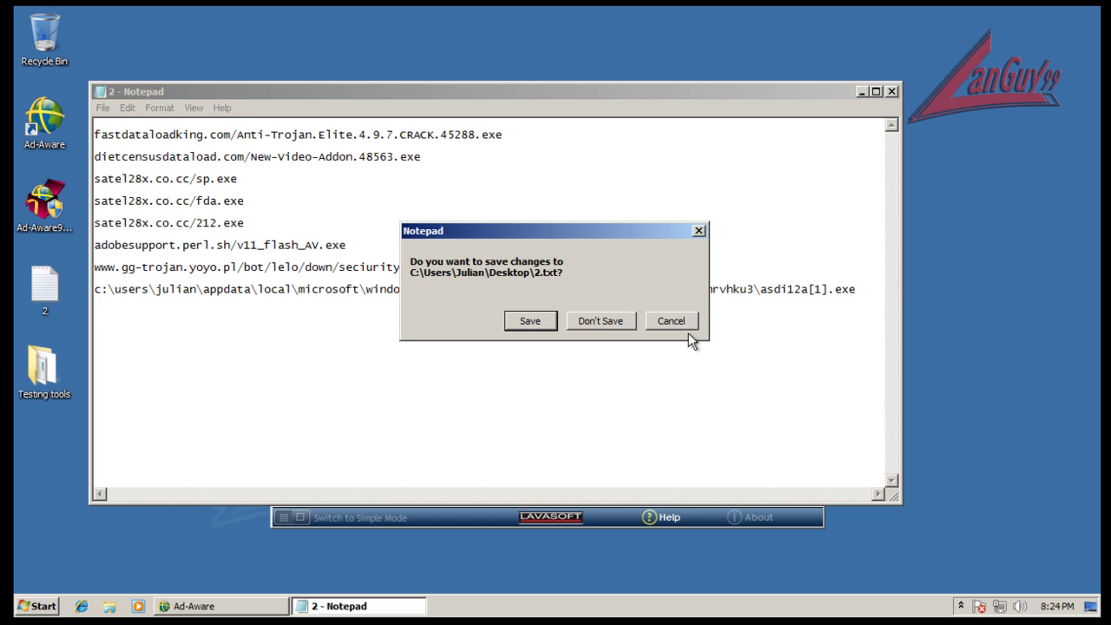
left_click(605, 325)
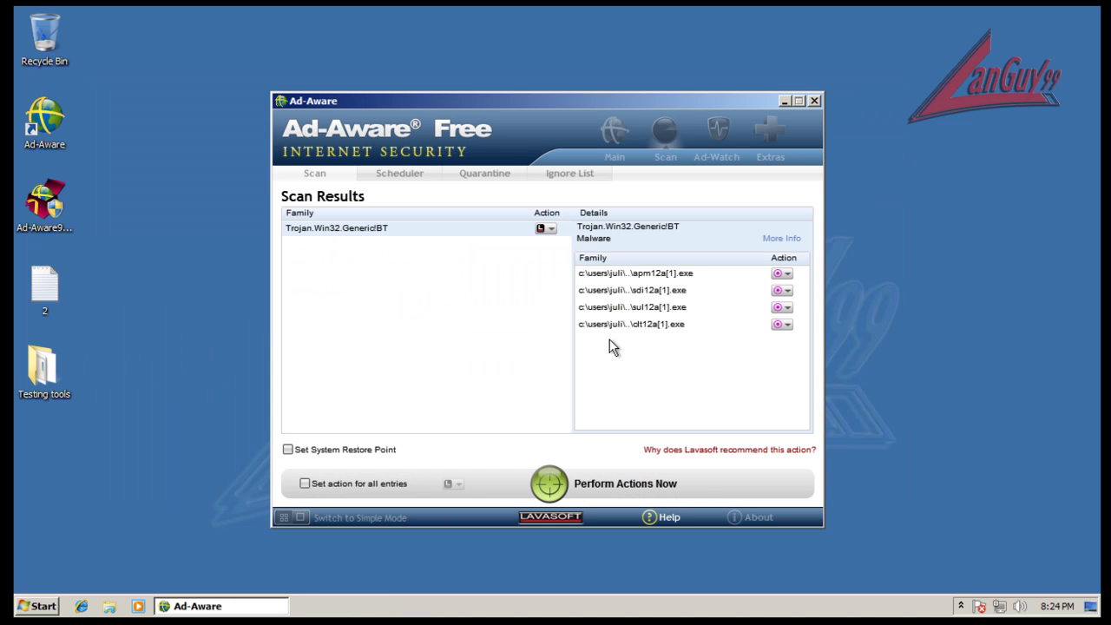
Perform the recommended actions on the Trojan.Win32.Generic!BT detections, acknowledge the restart recommendation, and close Ad-Aware
left_click(545, 480)
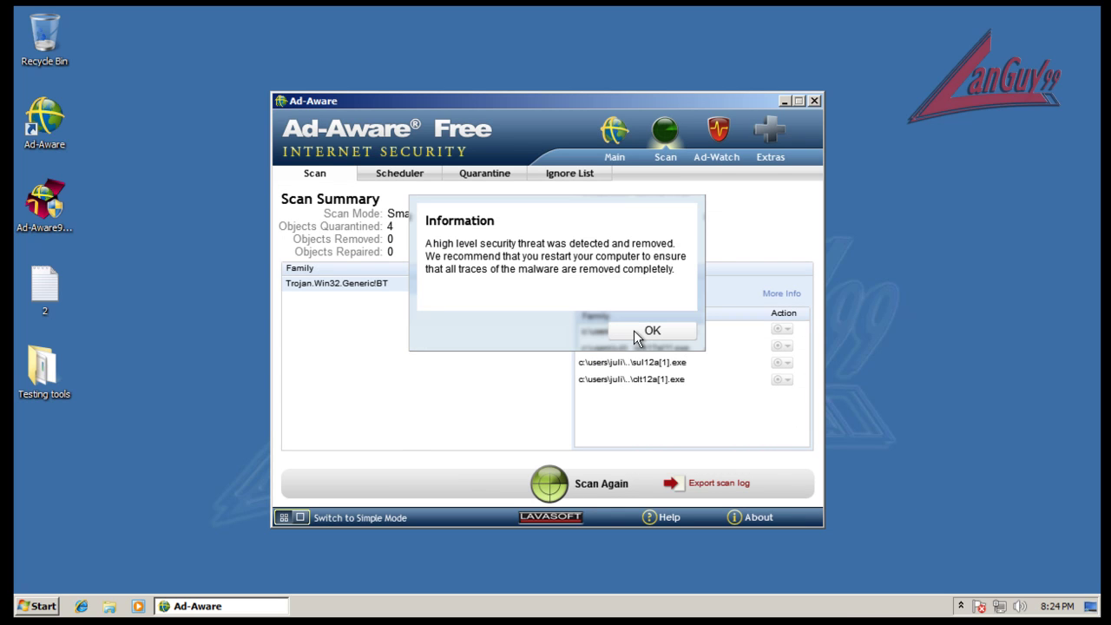
left_click(642, 331)
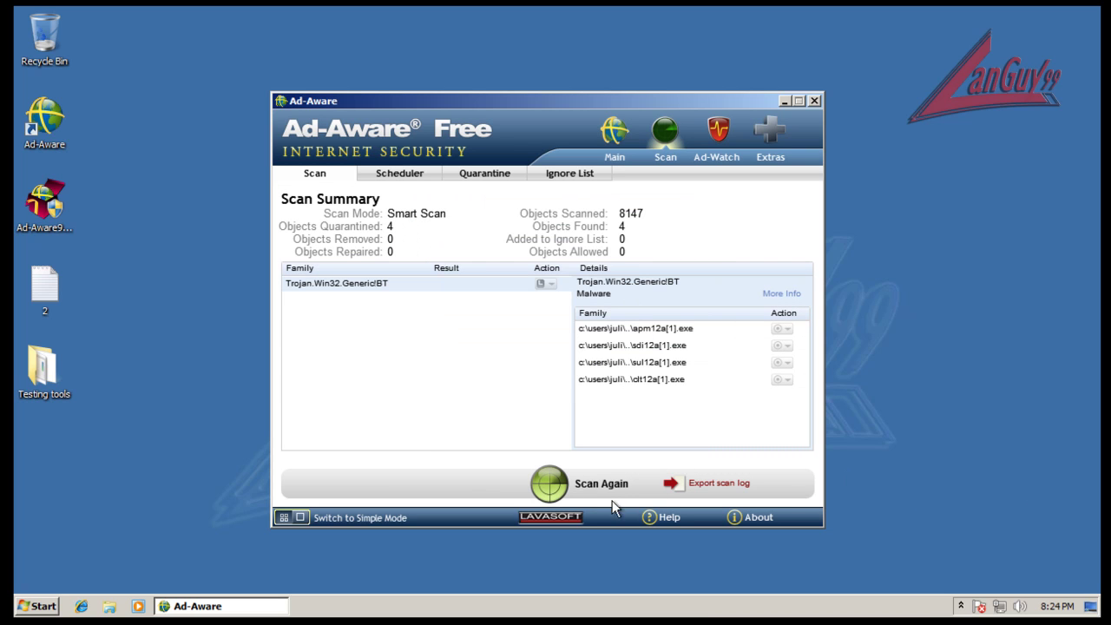
left_click(814, 101)
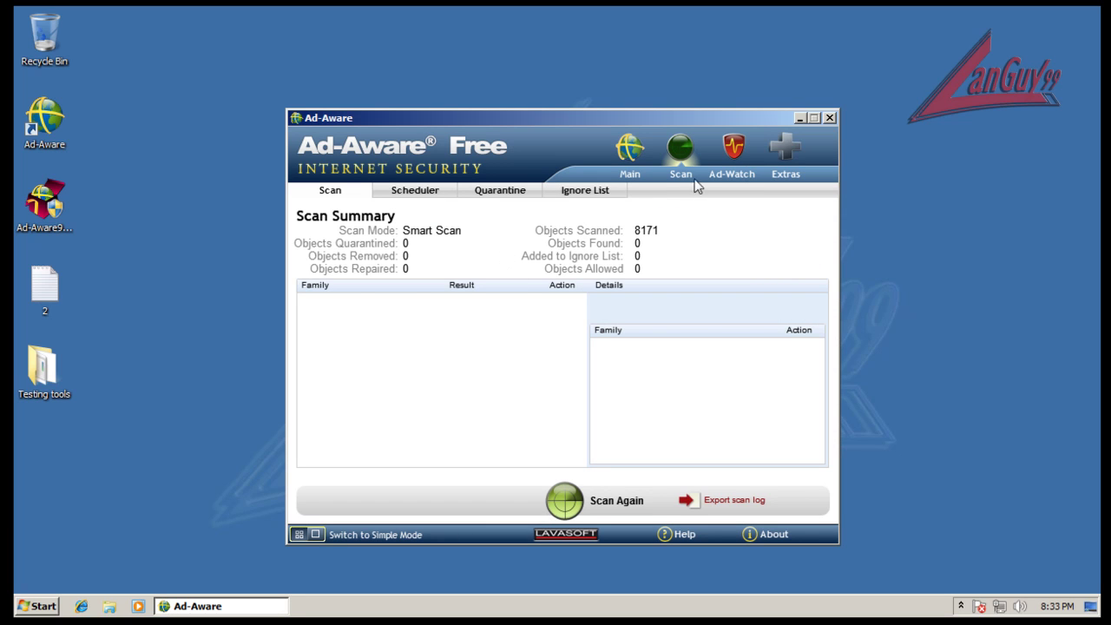
left_click(829, 119)
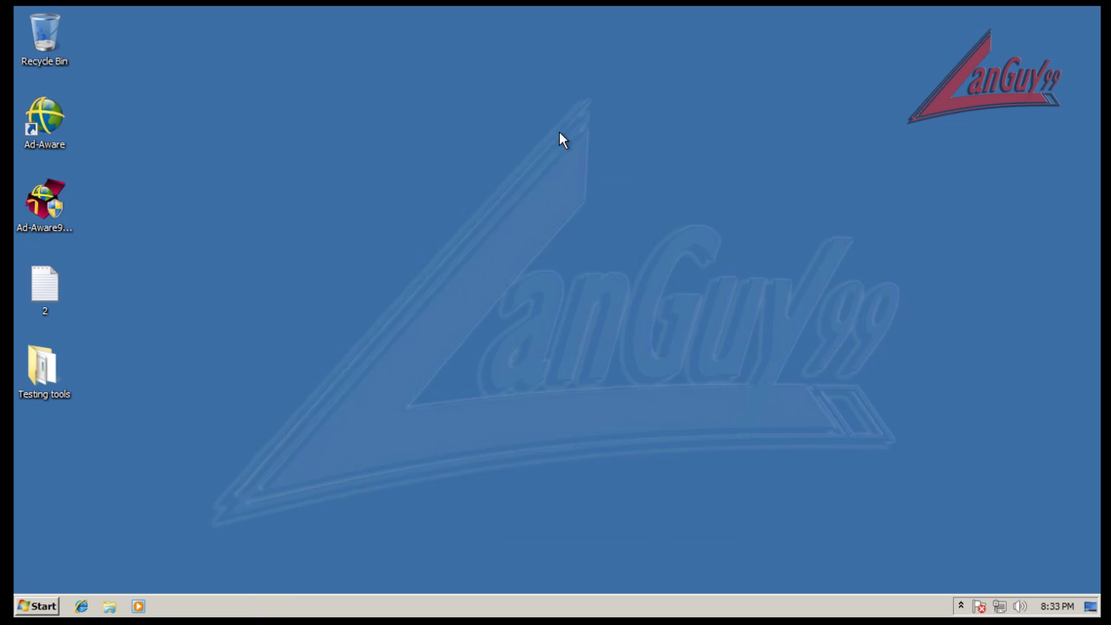
Launch CCleaner from the ccleaner folder in Testing tools, allow it to make changes, and decline the intelligent cookie scan
double_click(63, 361)
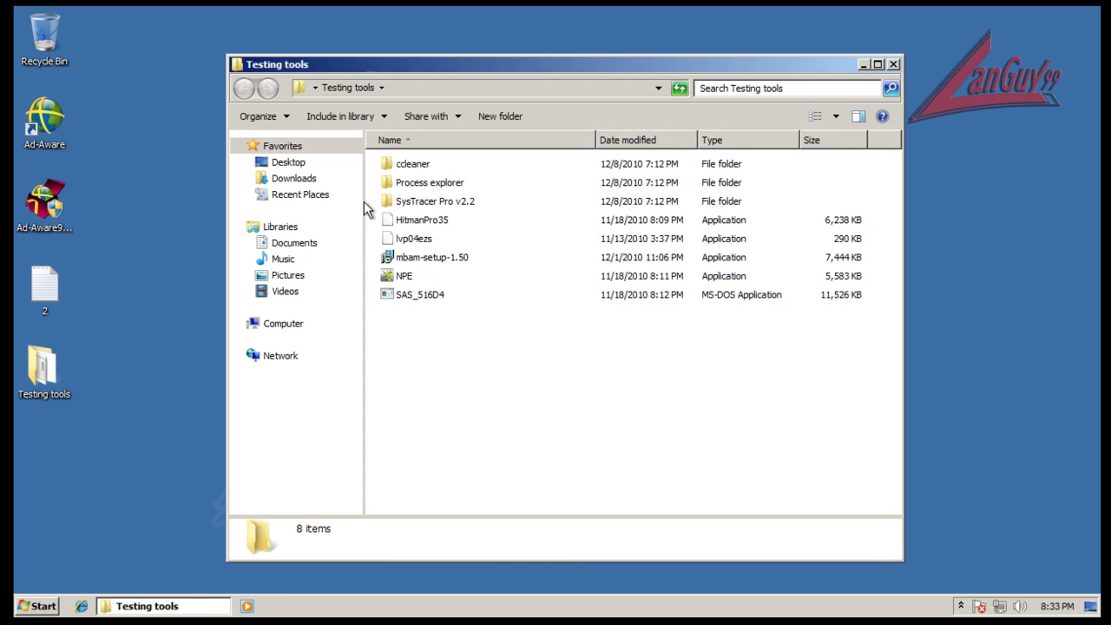
double_click(422, 168)
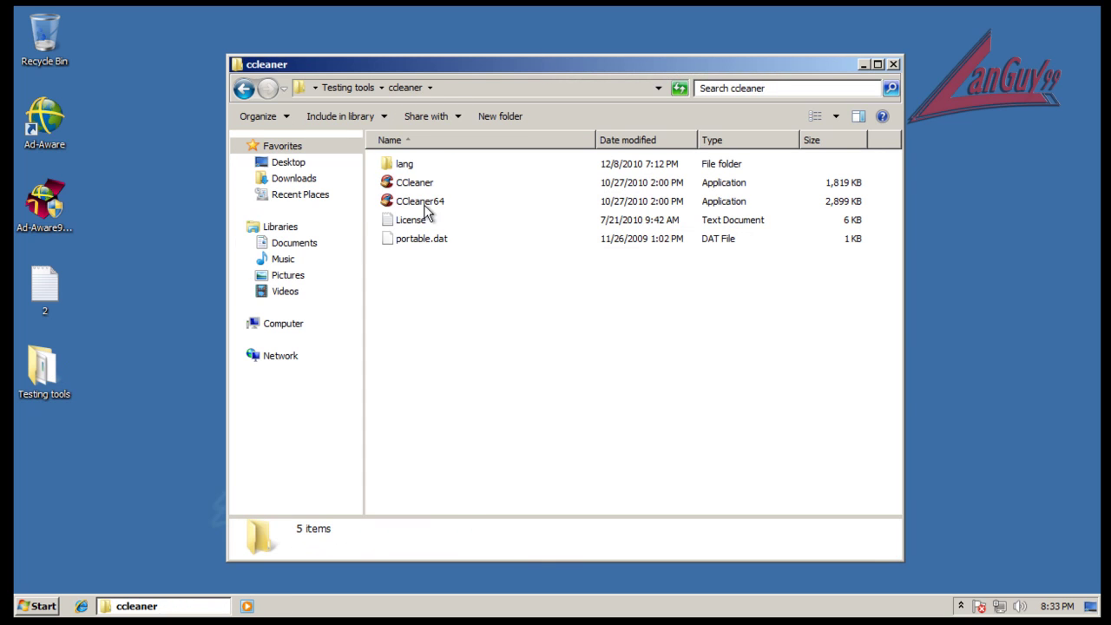
left_click(427, 186)
double_click(427, 185)
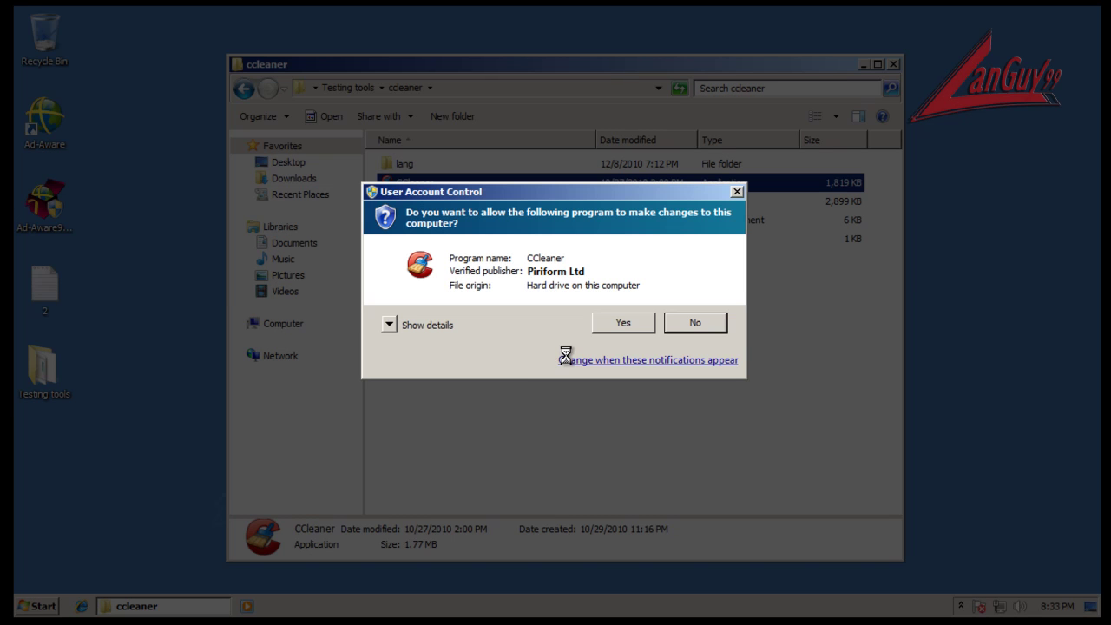
left_click(620, 321)
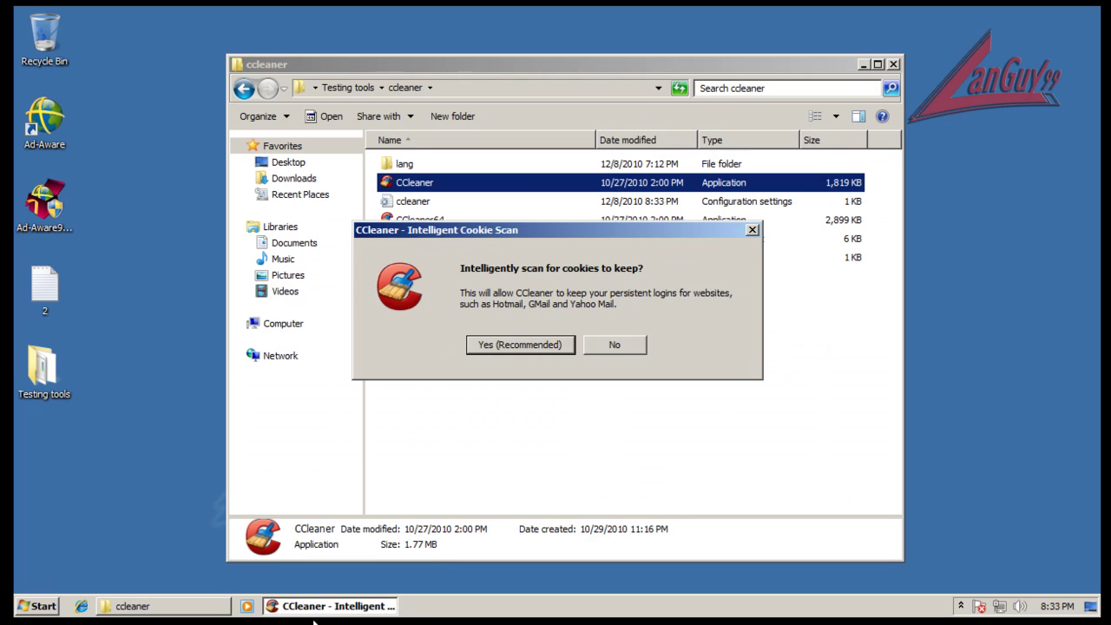
left_click(613, 345)
Check CCleaner's basic and advanced options, run the cleaner with the current selection, and close CCleaner
left_click(296, 391)
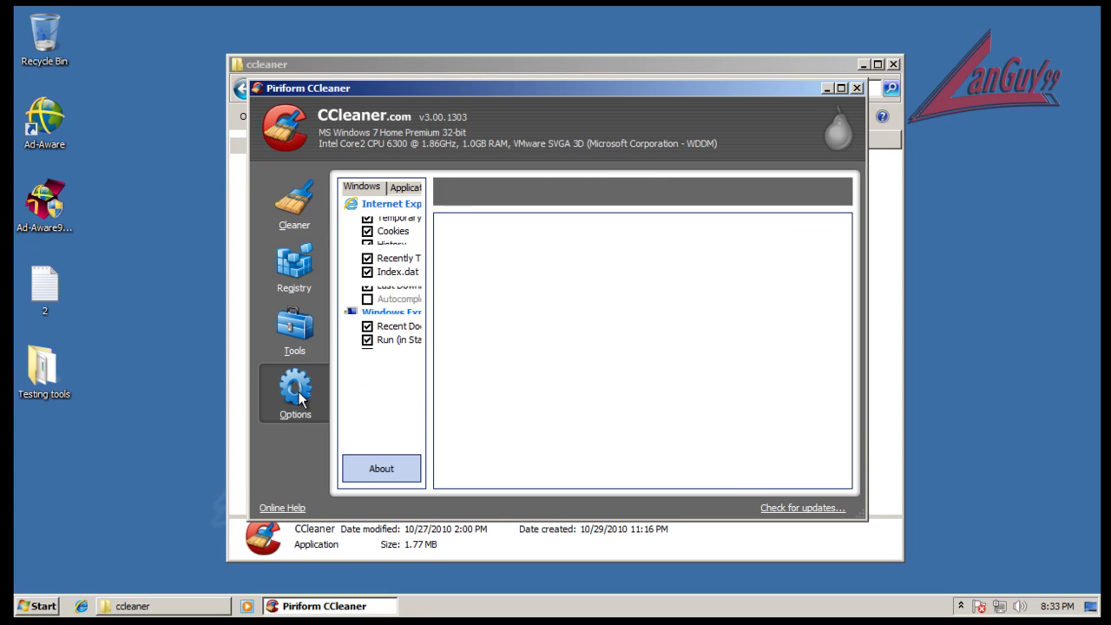
left_click(383, 200)
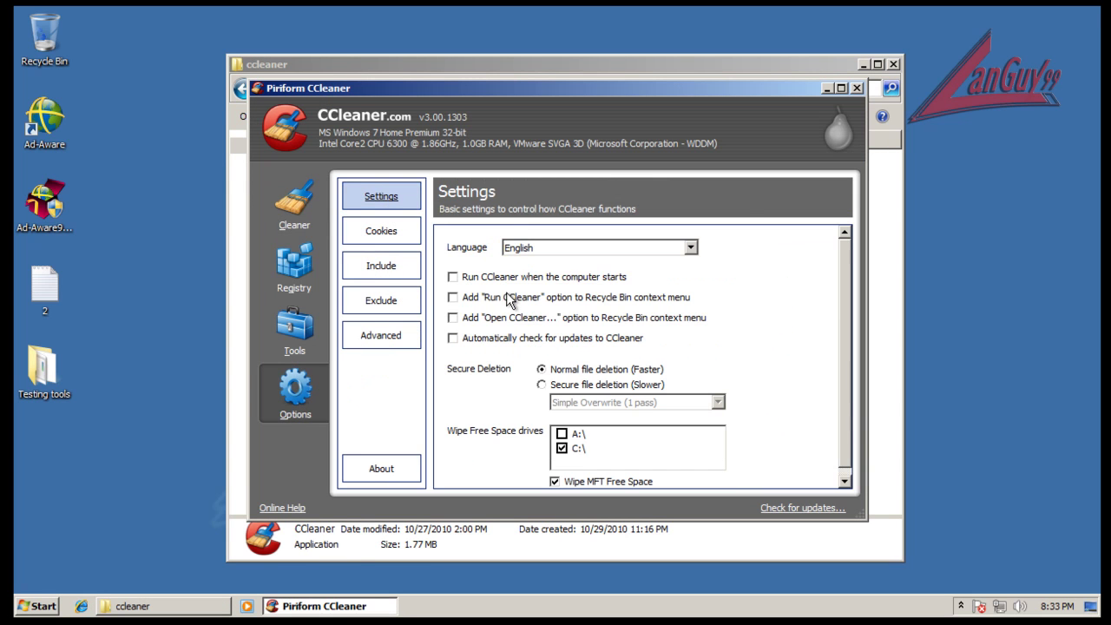
left_click(375, 341)
left_click(295, 206)
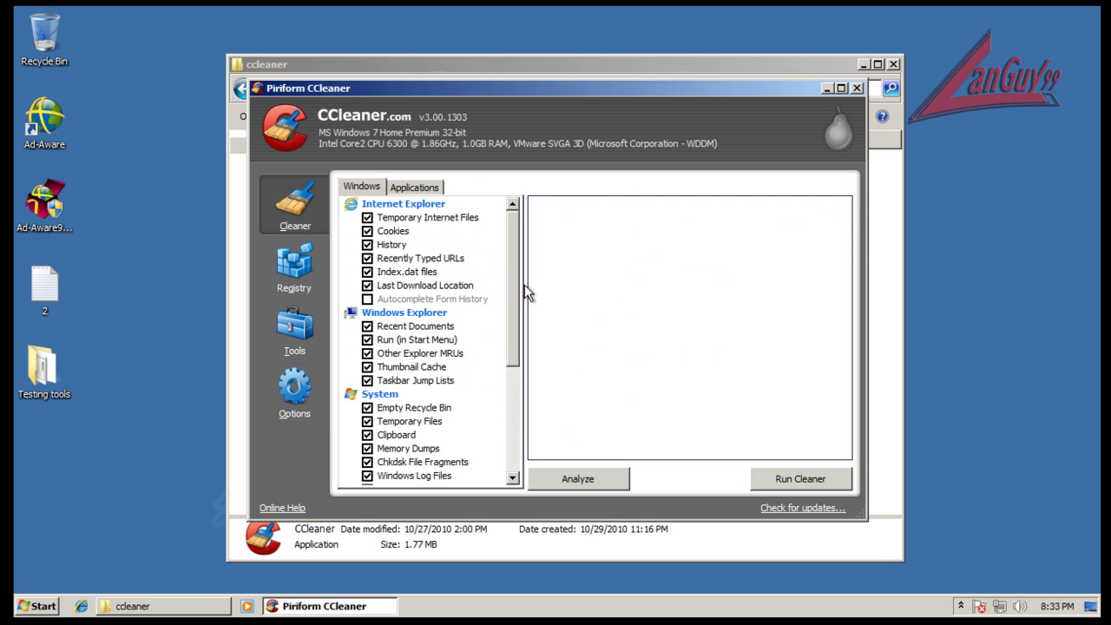
left_click(759, 479)
left_click(696, 276)
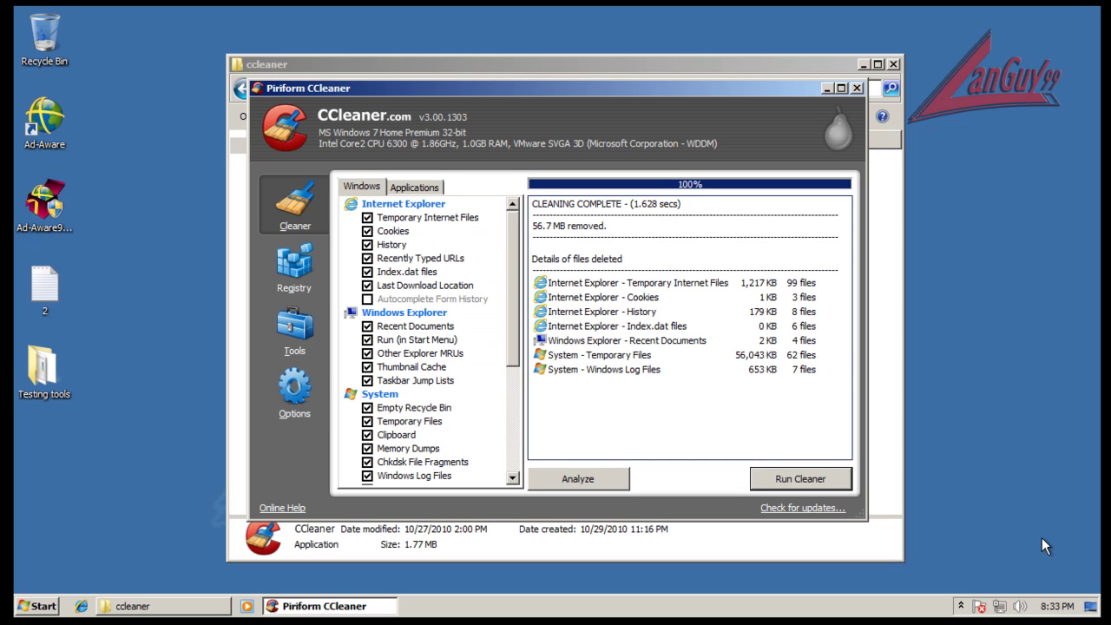
left_click(856, 88)
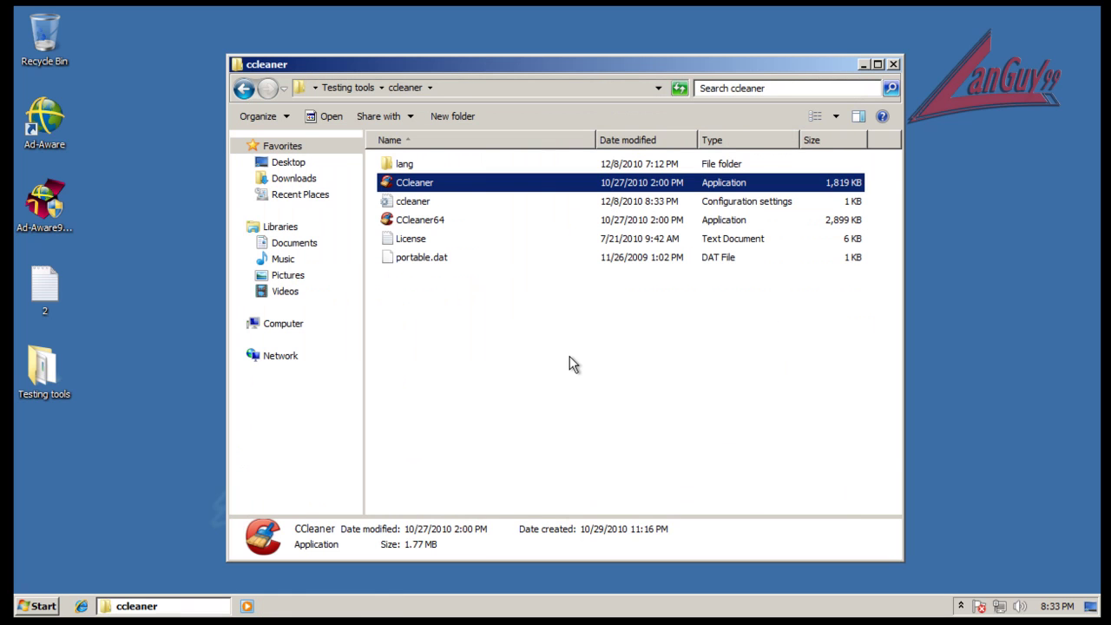
Run mbam-setup-1.50 from the Testing tools folder and show the results of the Malwarebytes quick scan
key("BackSpace")
double_click(430, 255)
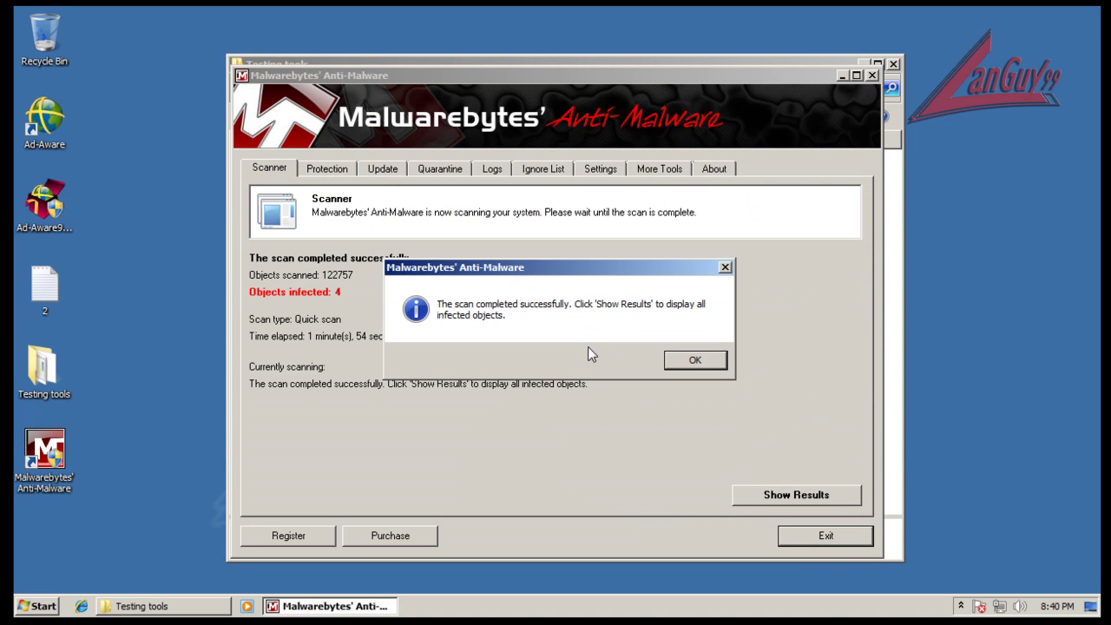
left_click(700, 360)
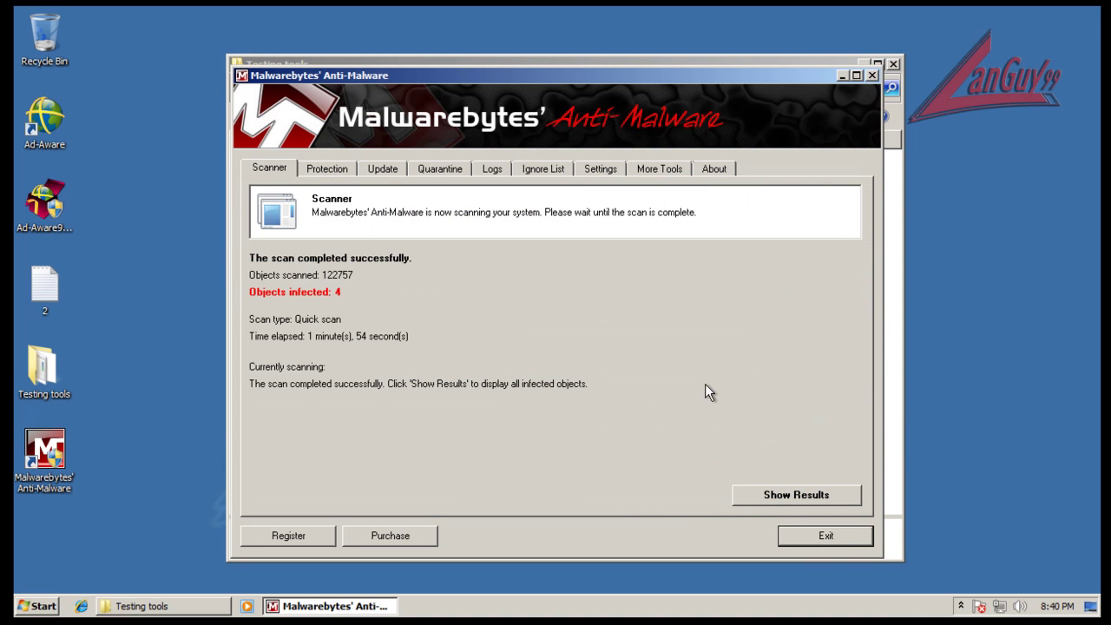
left_click(769, 491)
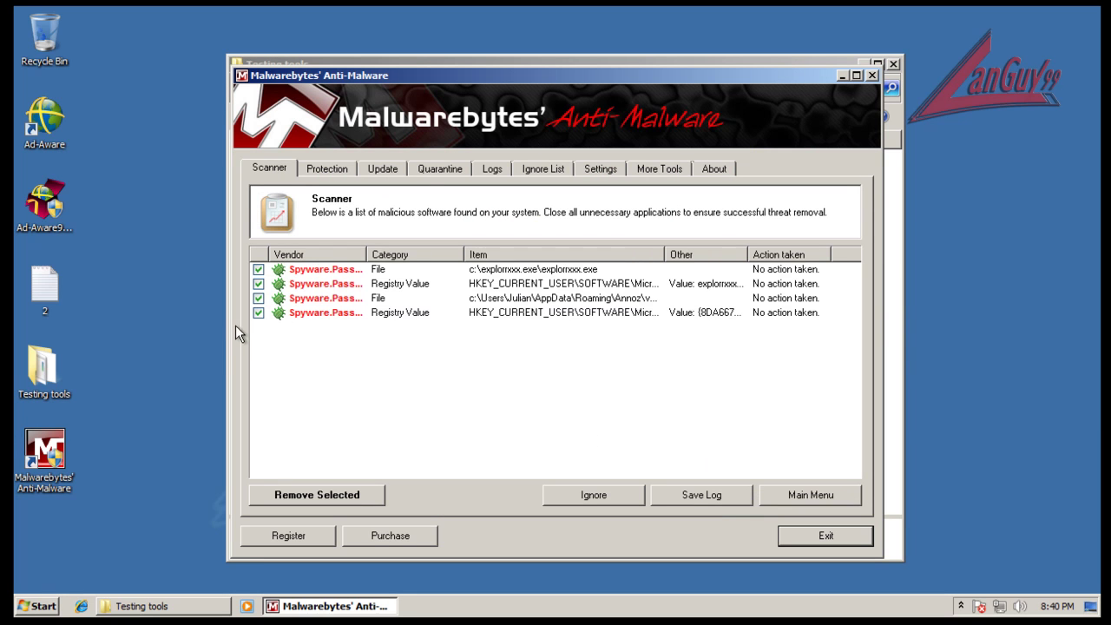
Widen the Malwarebytes window and the Vendor and Item columns to read the full names and paths of the detections
left_click(230, 326)
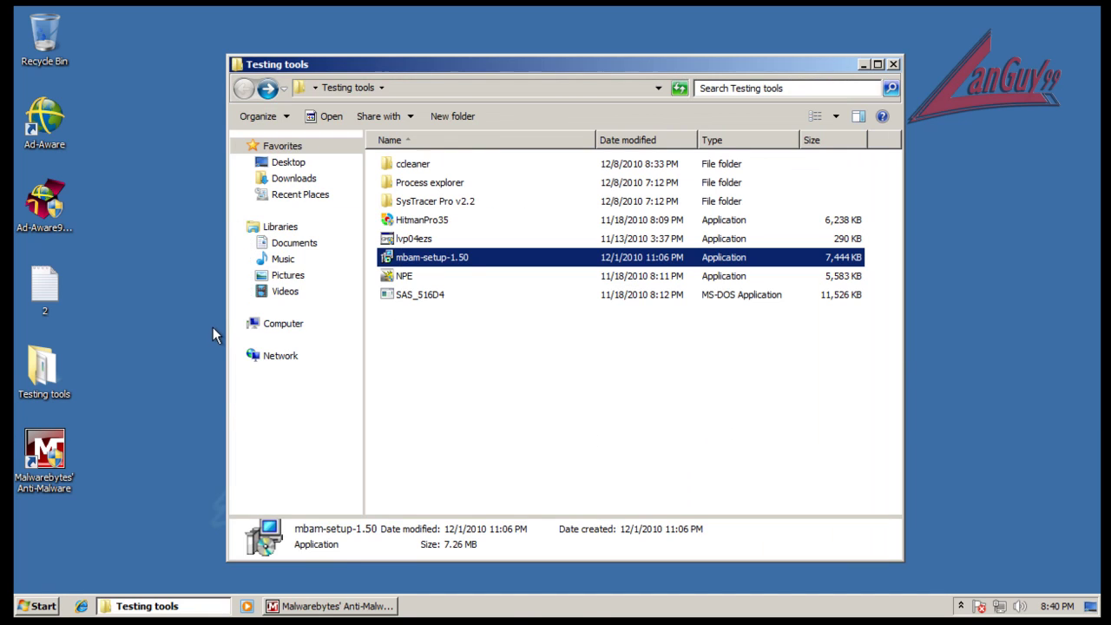
left_click(343, 607)
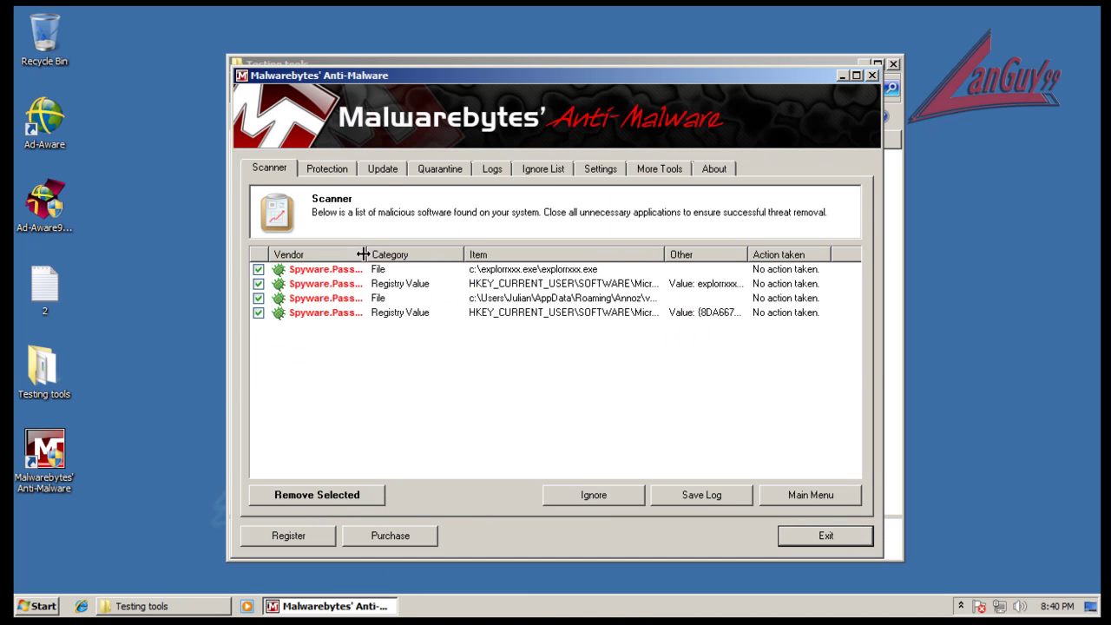
left_click_drag(363, 254, 423, 254)
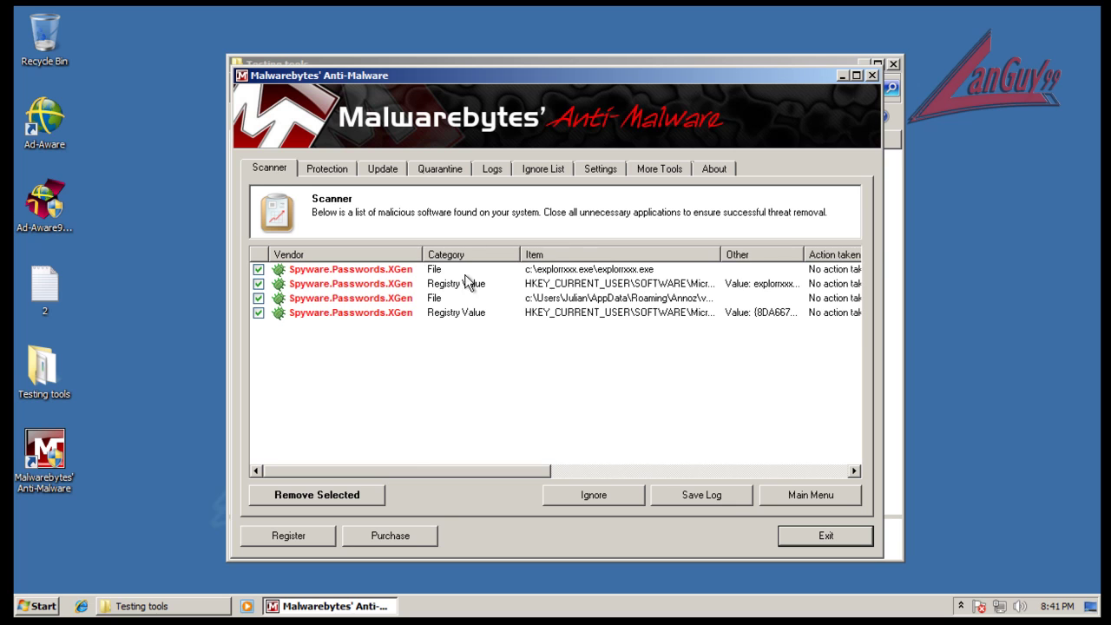
left_click_drag(721, 254, 818, 254)
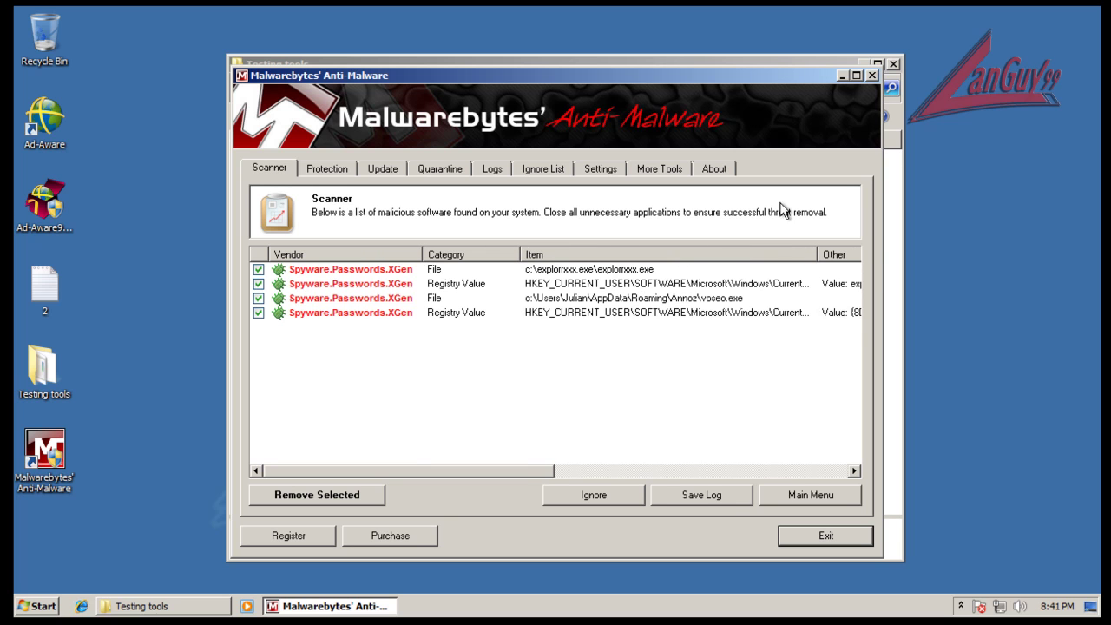
left_click_drag(750, 76, 566, 91)
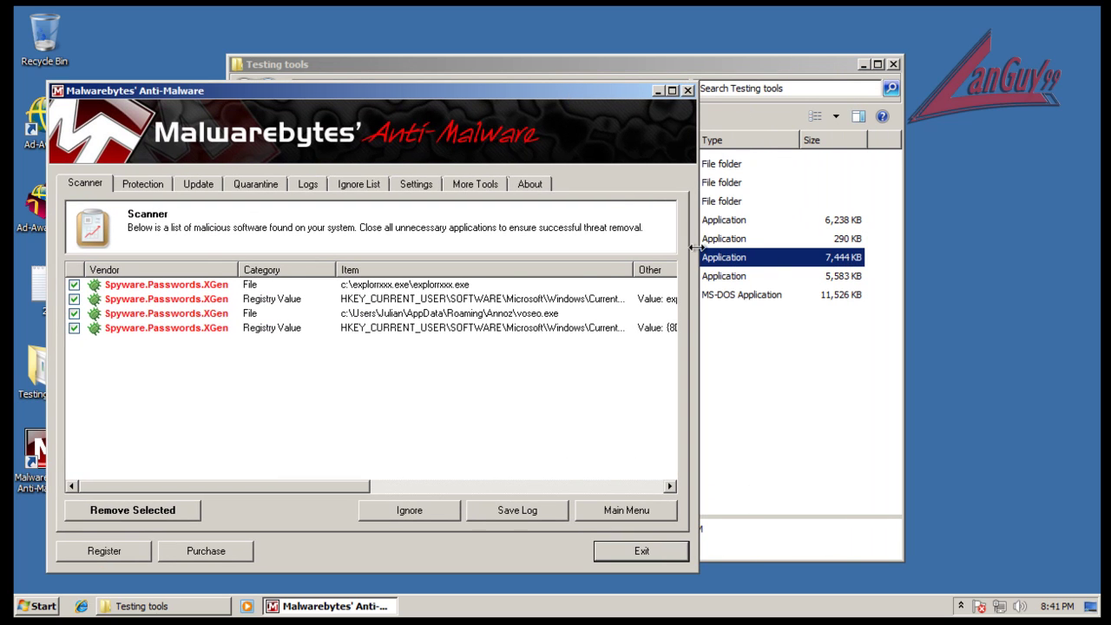
left_click_drag(697, 248, 1033, 251)
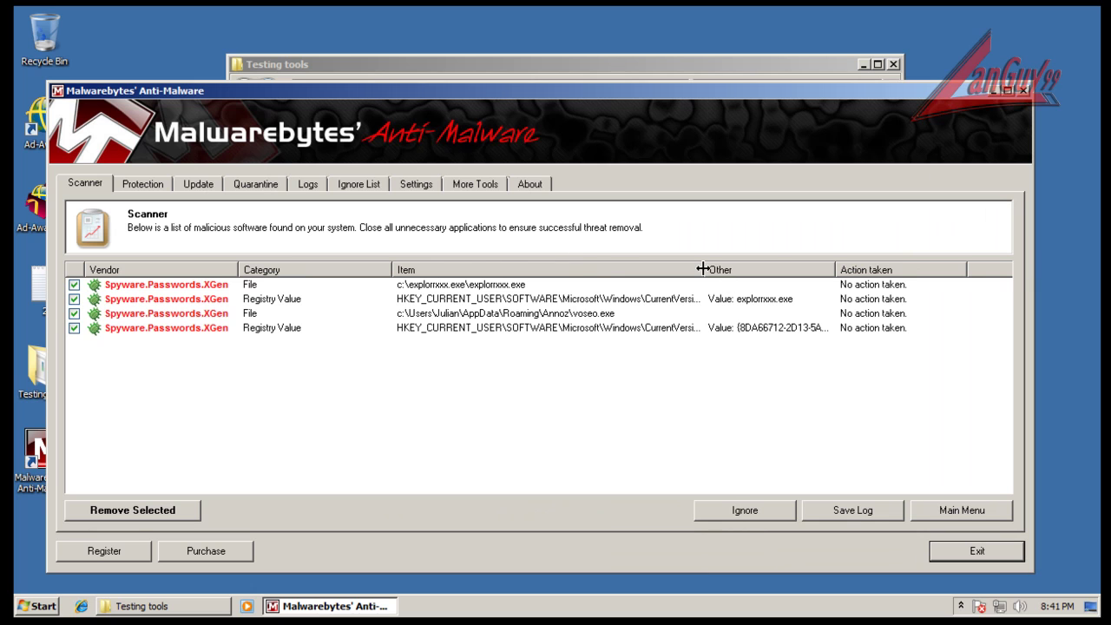
left_click_drag(703, 270, 893, 270)
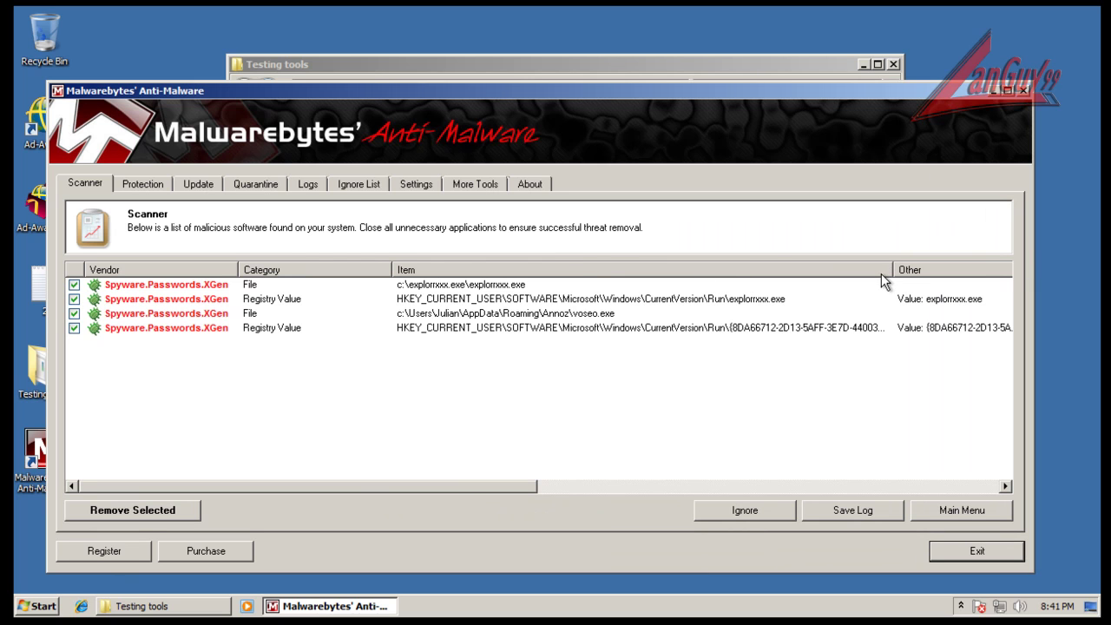
Review the explorrxxx.exe file and the last Run registry value, and remove all checked Spyware.Passwords.XGen detections
left_click(734, 330)
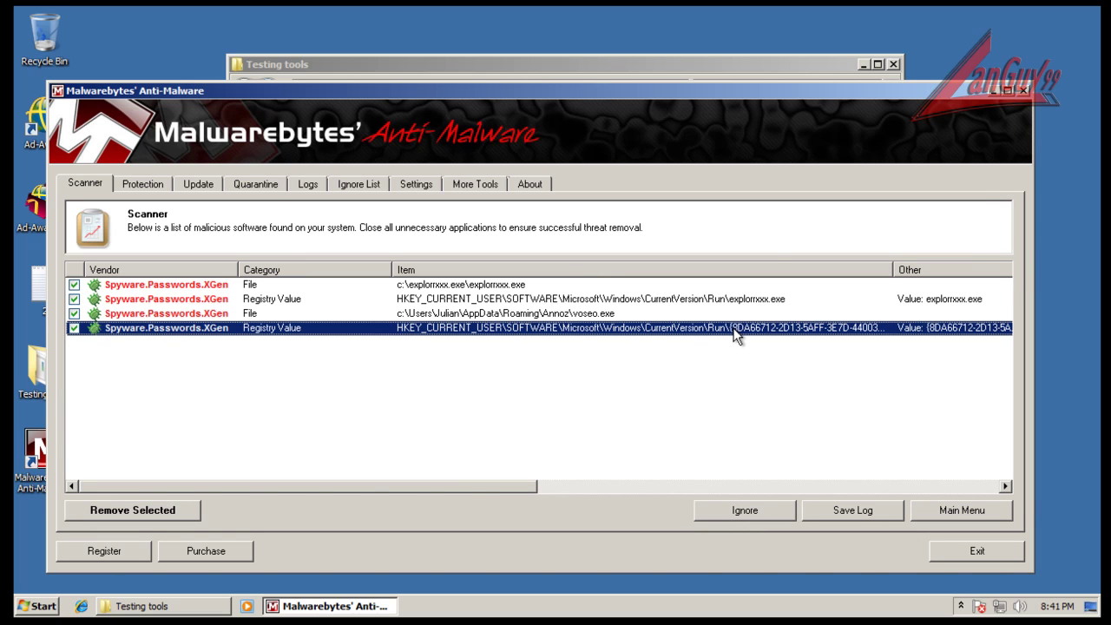
left_click(503, 287)
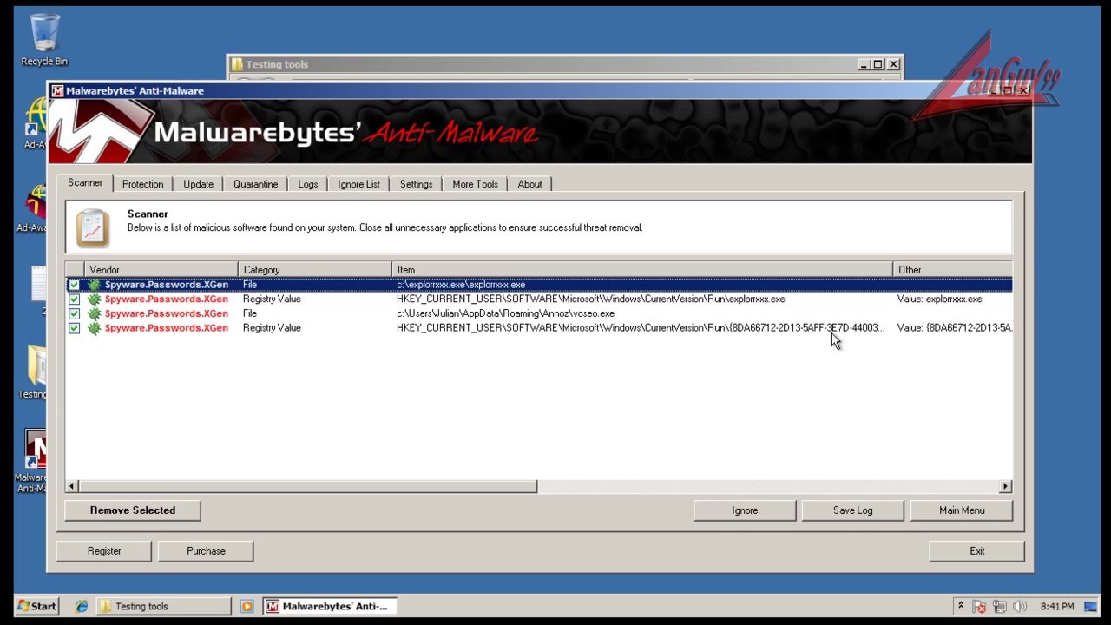
left_click(710, 327)
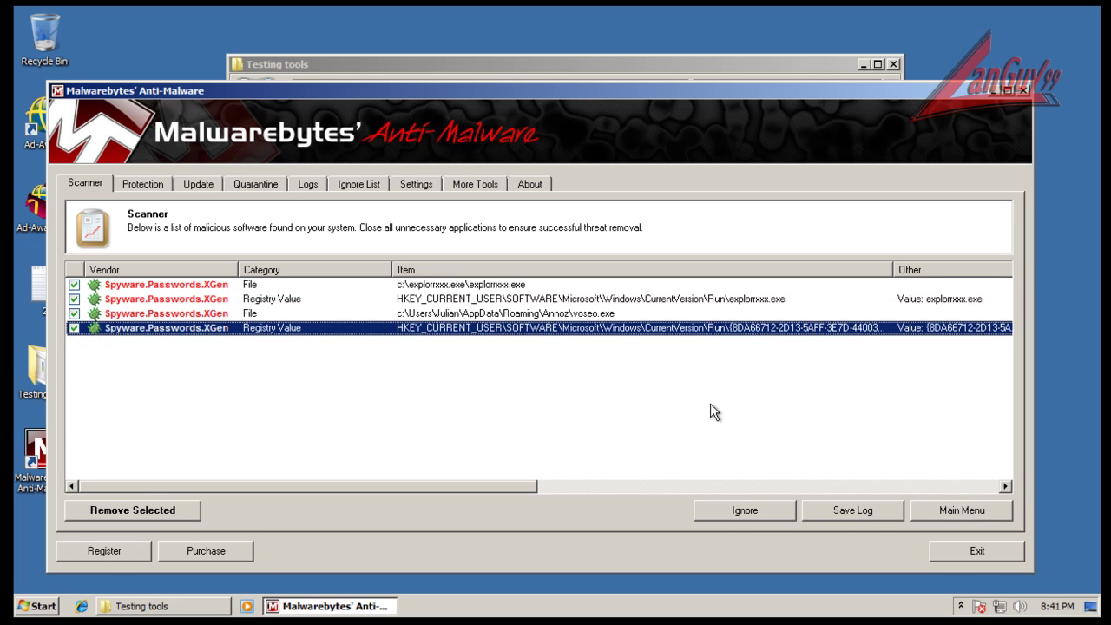
left_click(164, 506)
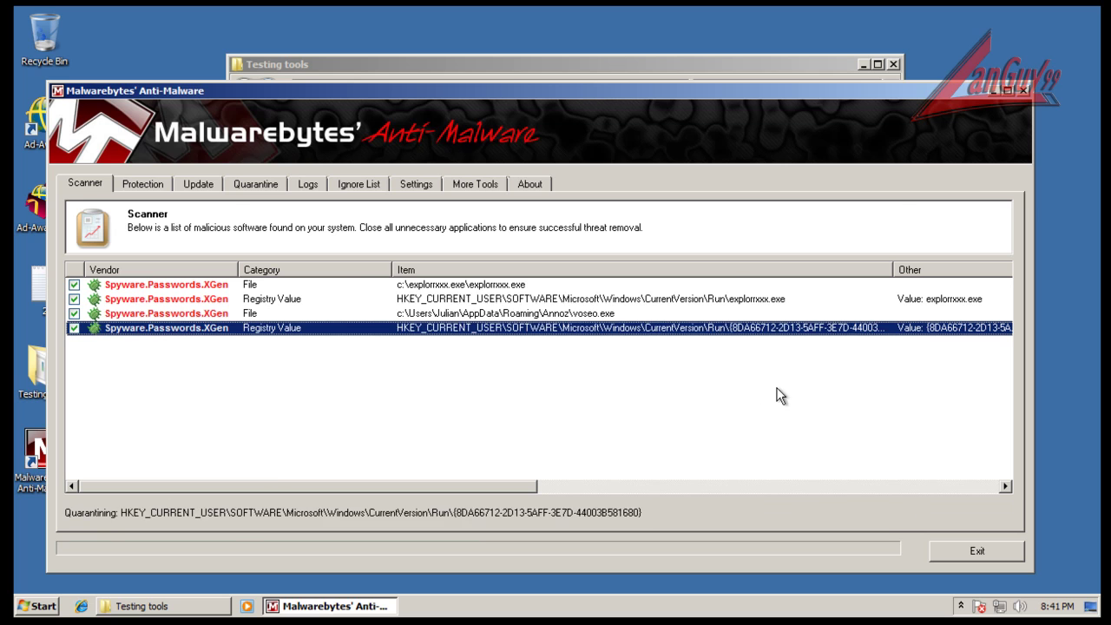
Close the removal log, decline the computer restart, and exit Malwarebytes
left_click(636, 374)
left_click(892, 92)
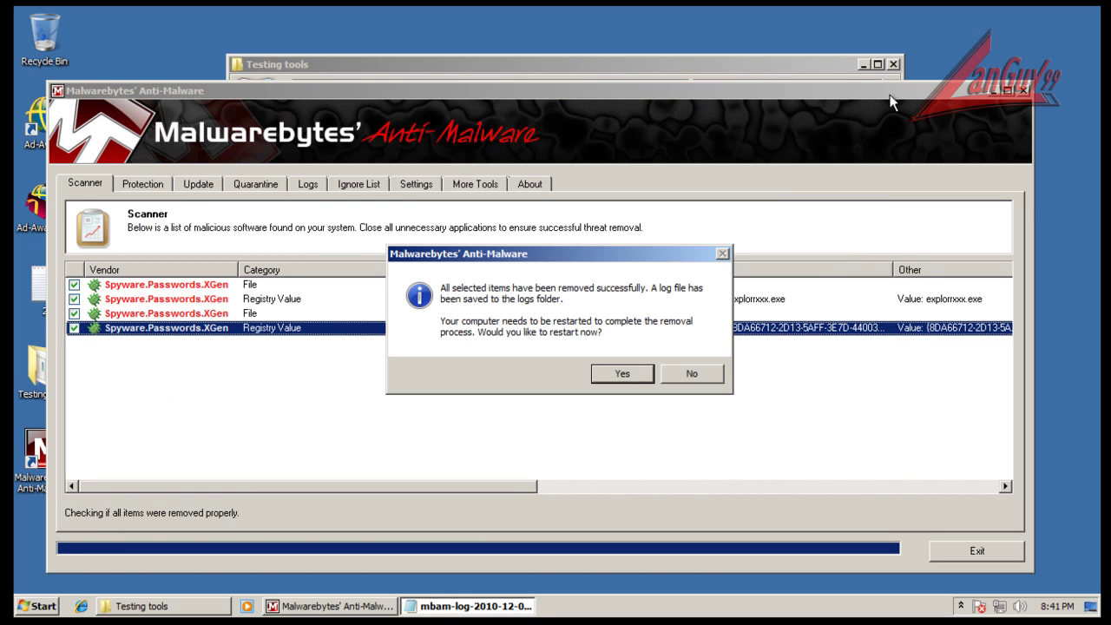
left_click(692, 374)
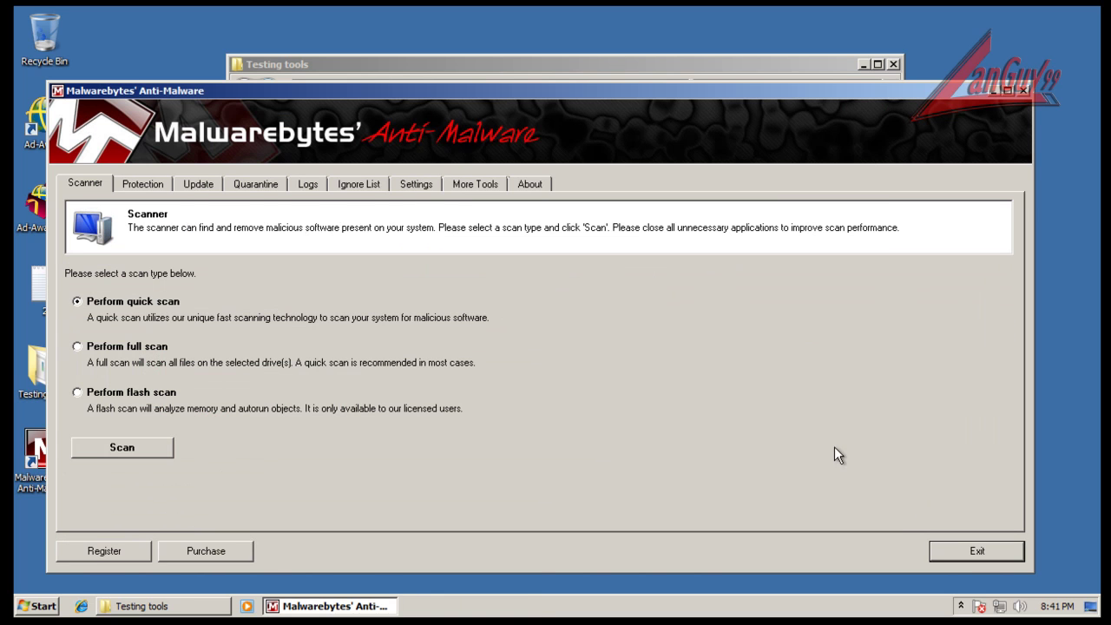
left_click(984, 555)
left_click(687, 398)
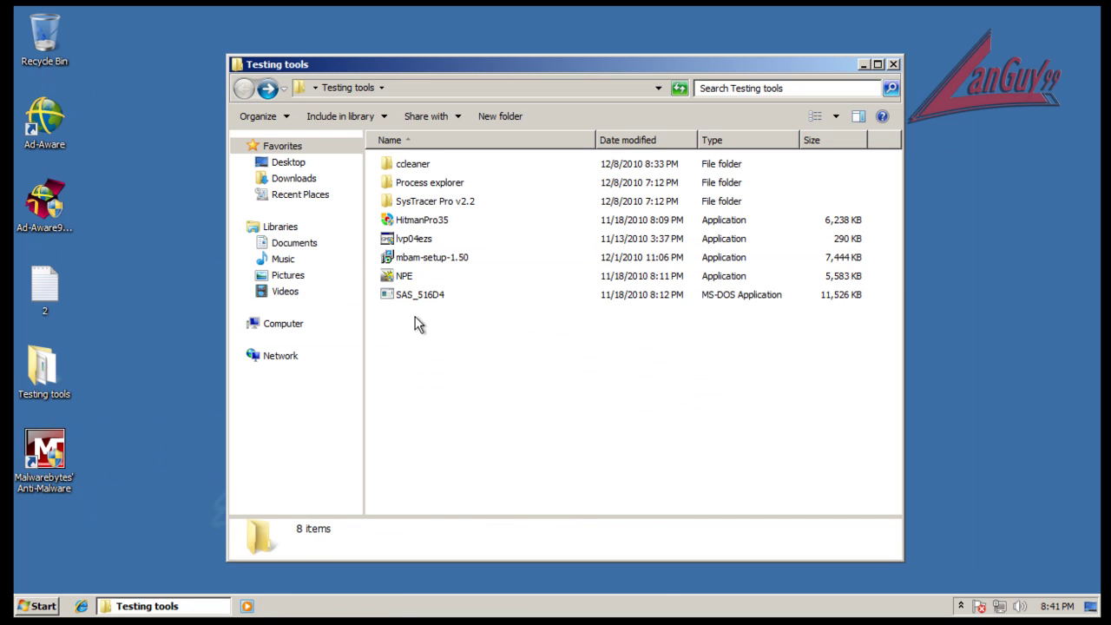
Run SAS_516D4 from the Testing tools folder with permission to make changes, complete a SUPERAntiSpyware scan, and close the program
double_click(415, 297)
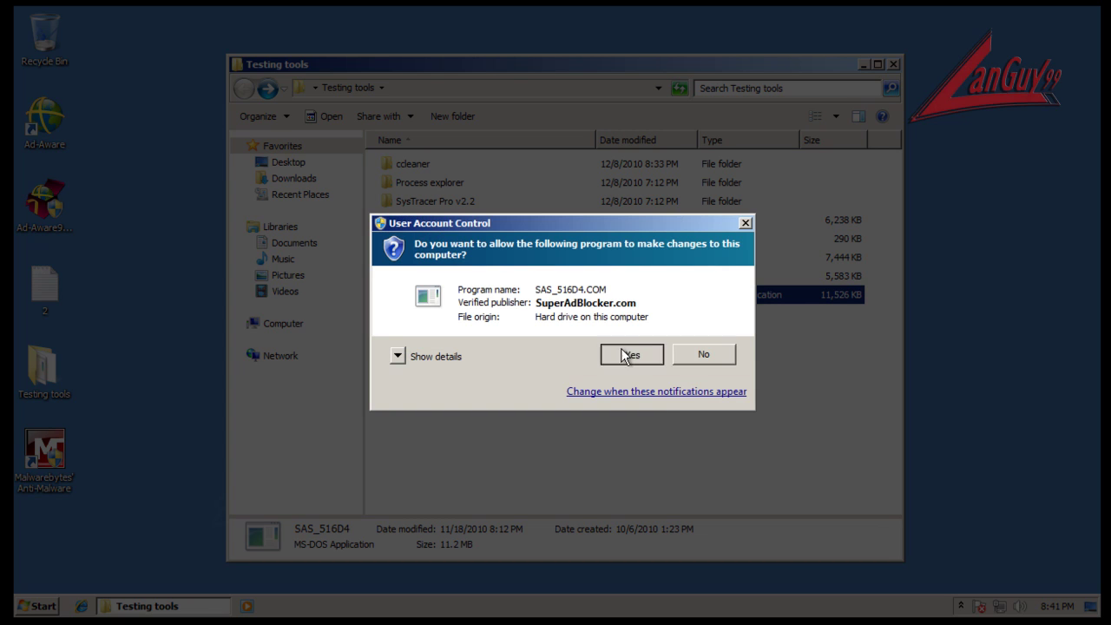
left_click(629, 354)
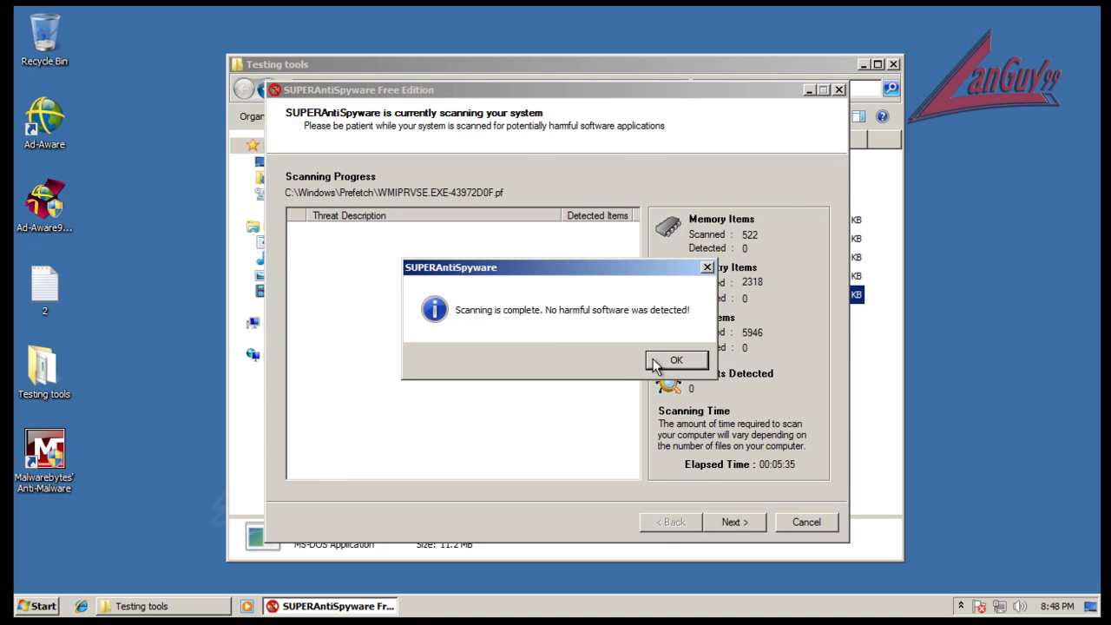
left_click(677, 362)
left_click(819, 525)
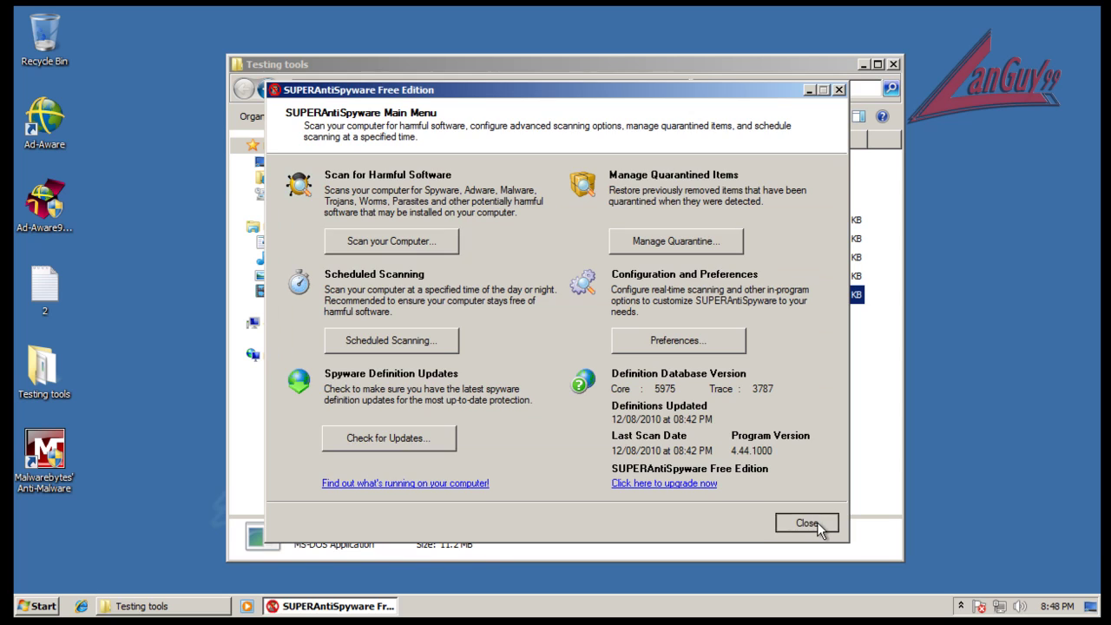
left_click(625, 412)
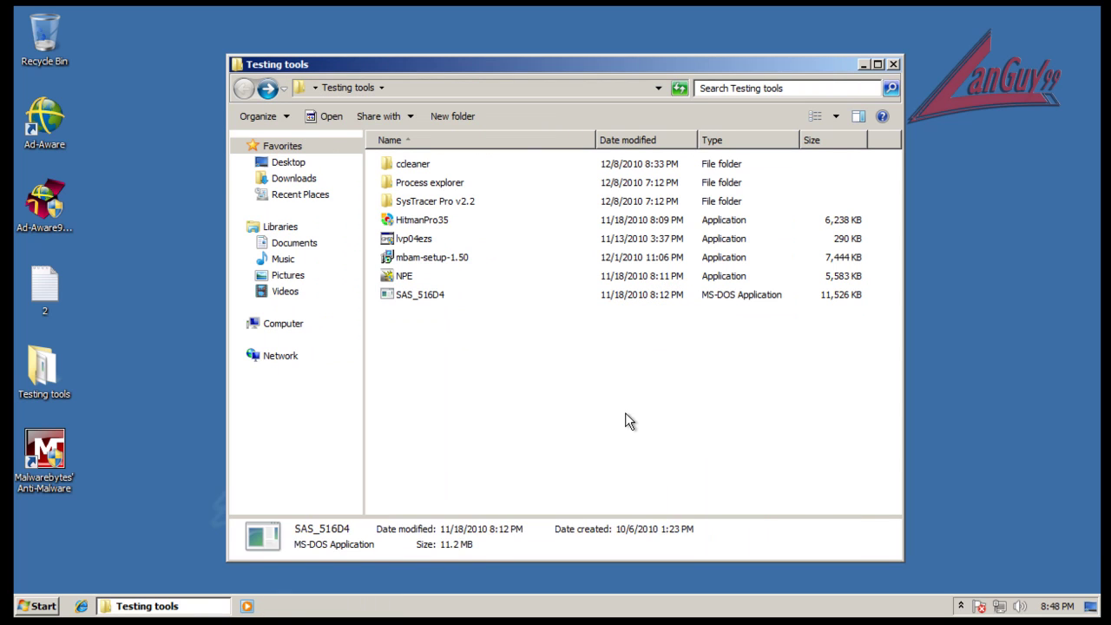
Scan the system with HitmanPro35, then close Hitman Pro and the Testing tools folder
left_click(432, 223)
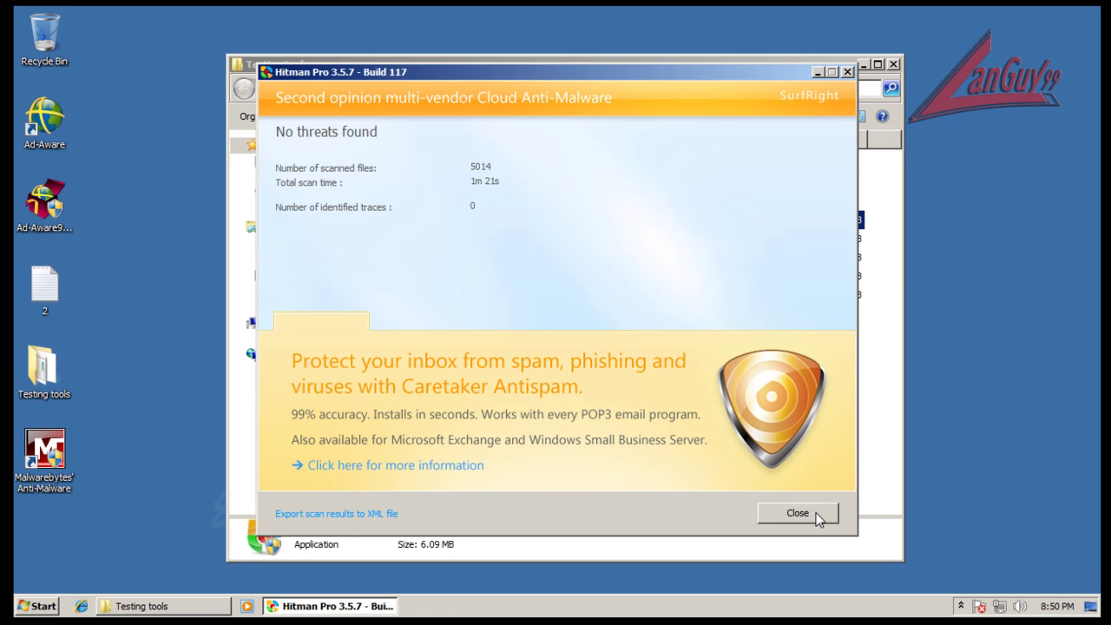
left_click(811, 512)
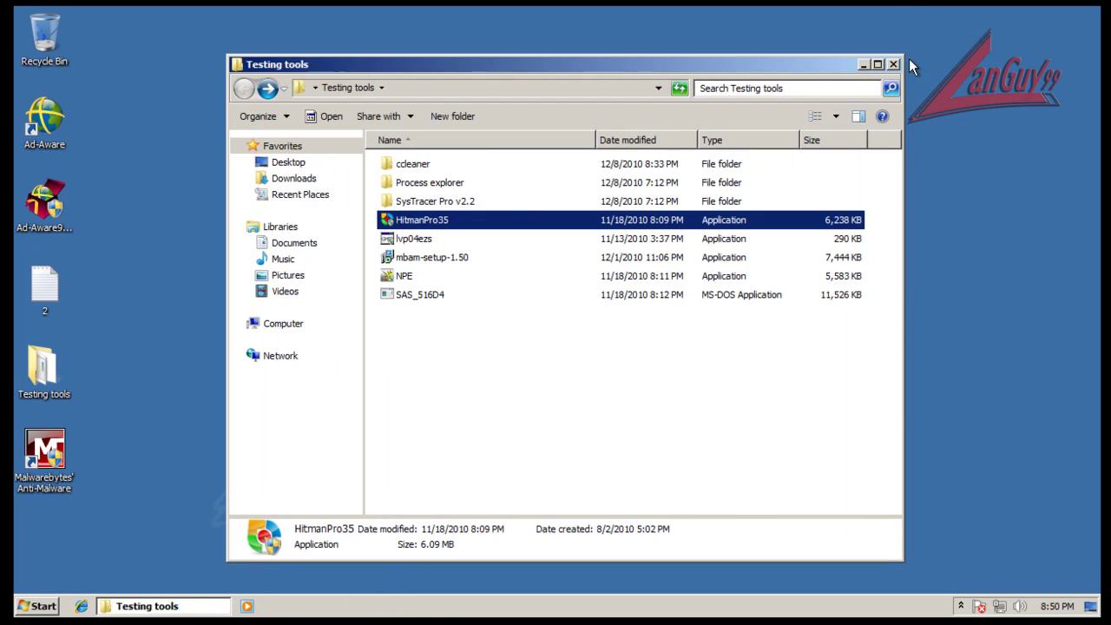
left_click(898, 64)
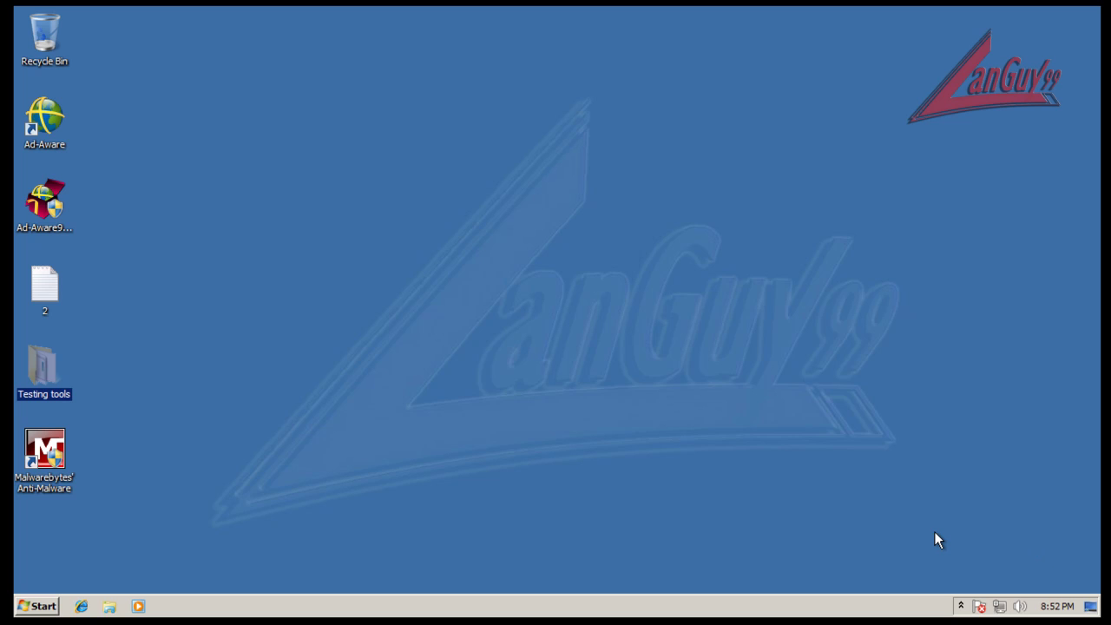
left_click(917, 604)
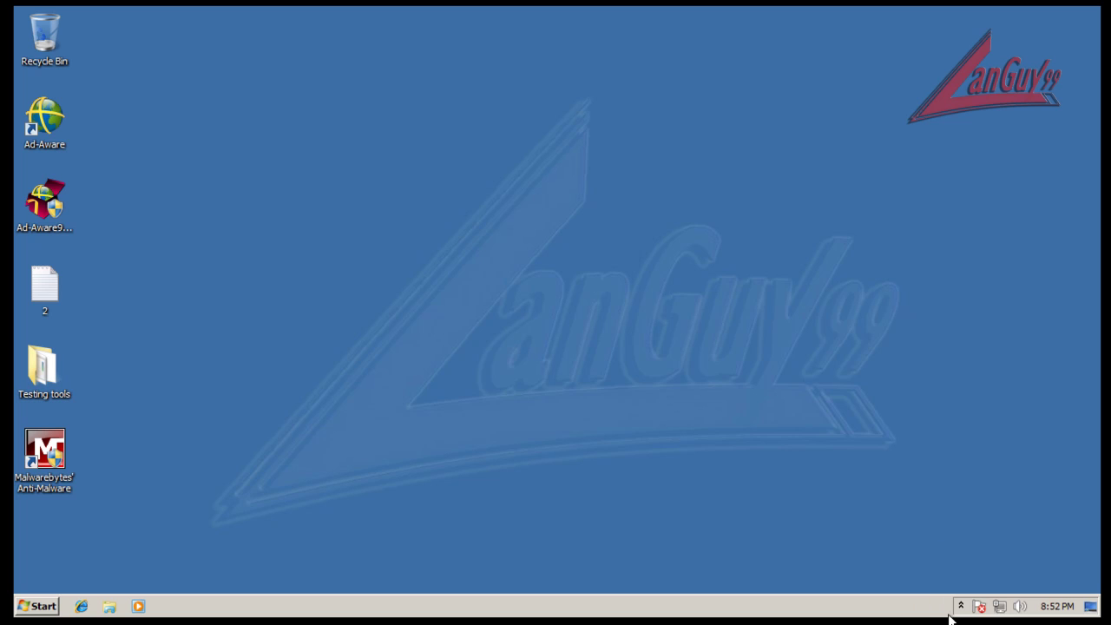